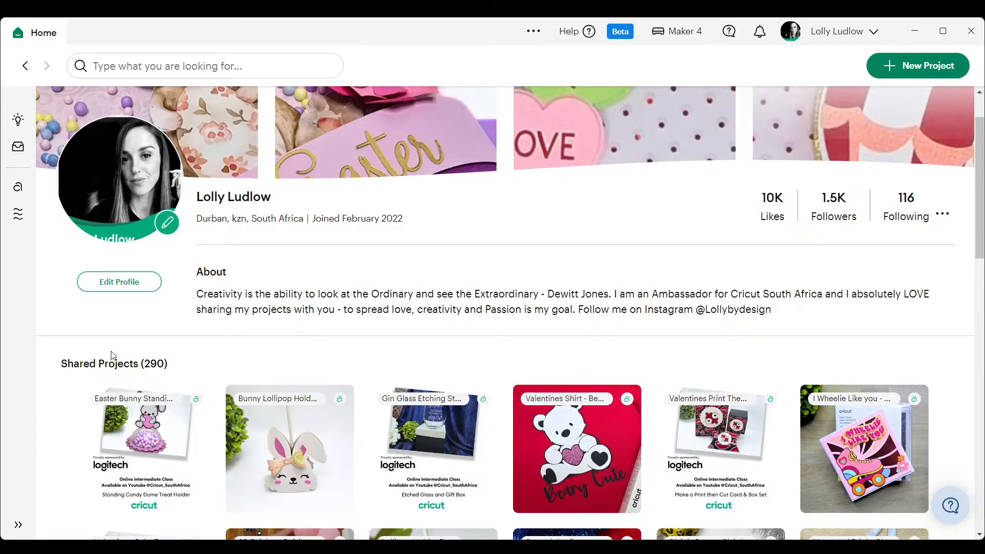
- Open the shared Easter Bunny Standing Candy Dome project for customizing on the canvas and dismiss the toolbar notice
click(146, 458)
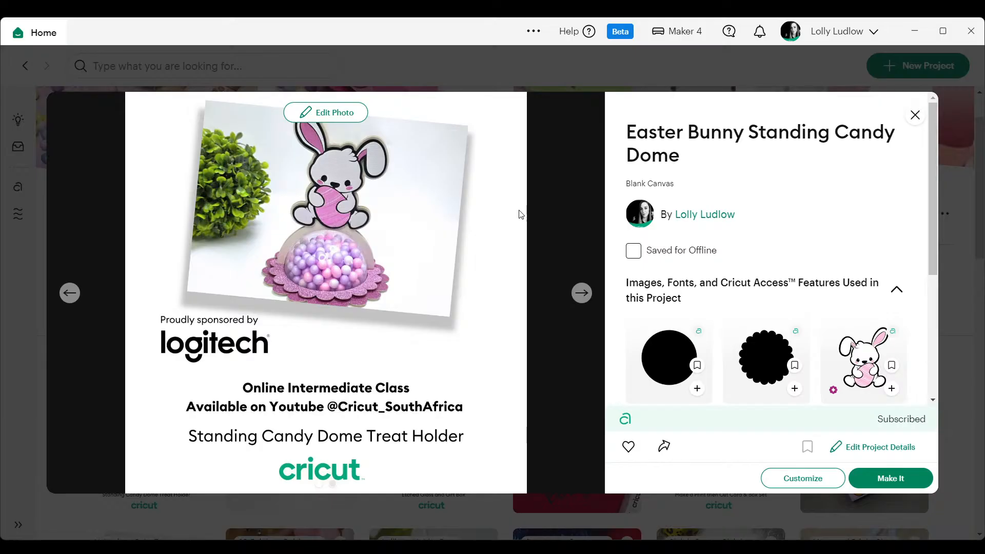
click(790, 477)
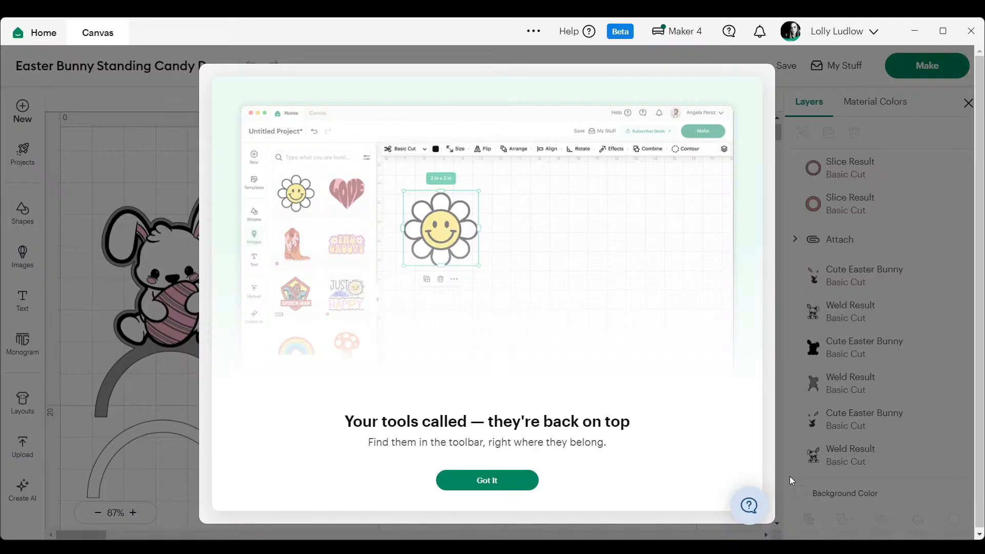
click(493, 481)
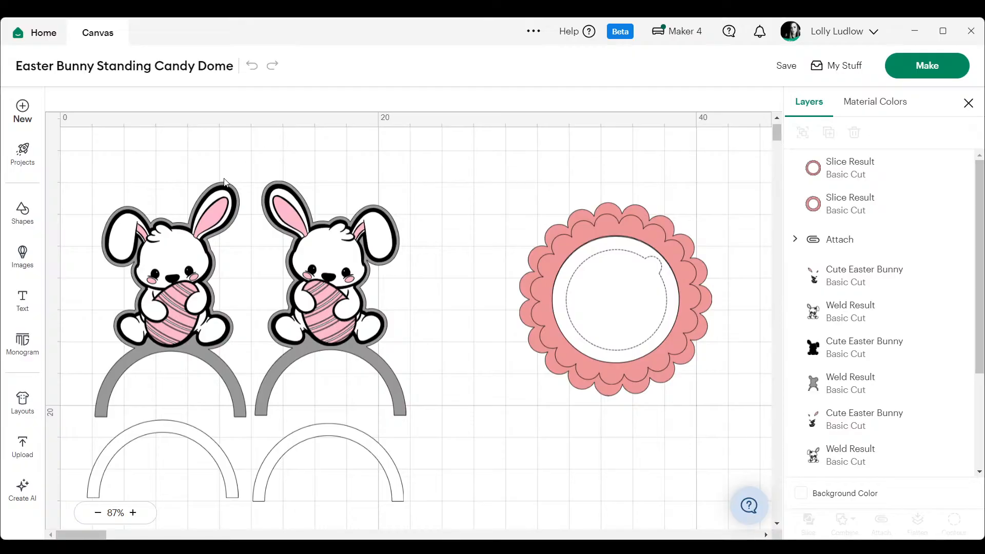
- Select all the existing bunny, arch and base artwork and move it far to the right, leaving the canvas start empty
drag(108, 185, 729, 529)
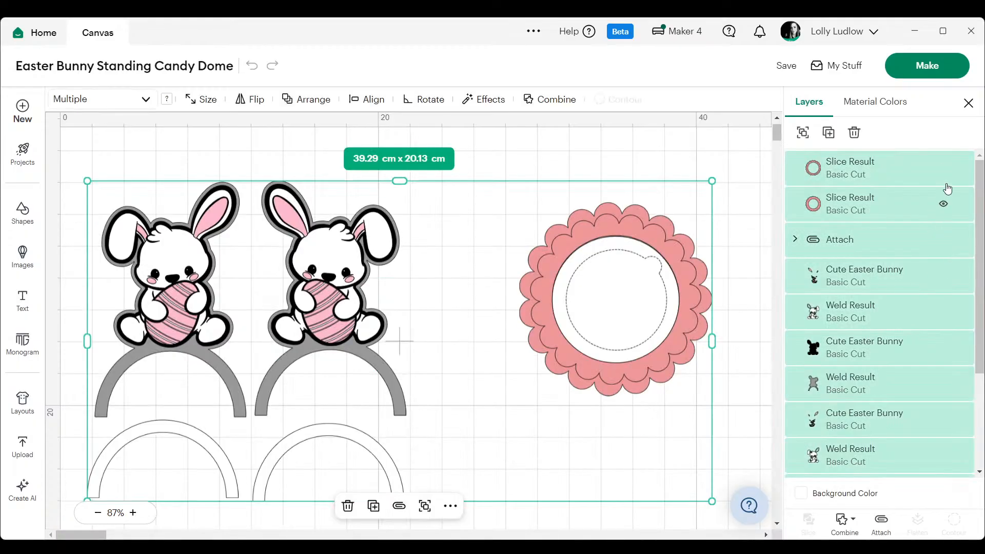
click(97, 513)
click(98, 513)
drag(214, 286, 786, 247)
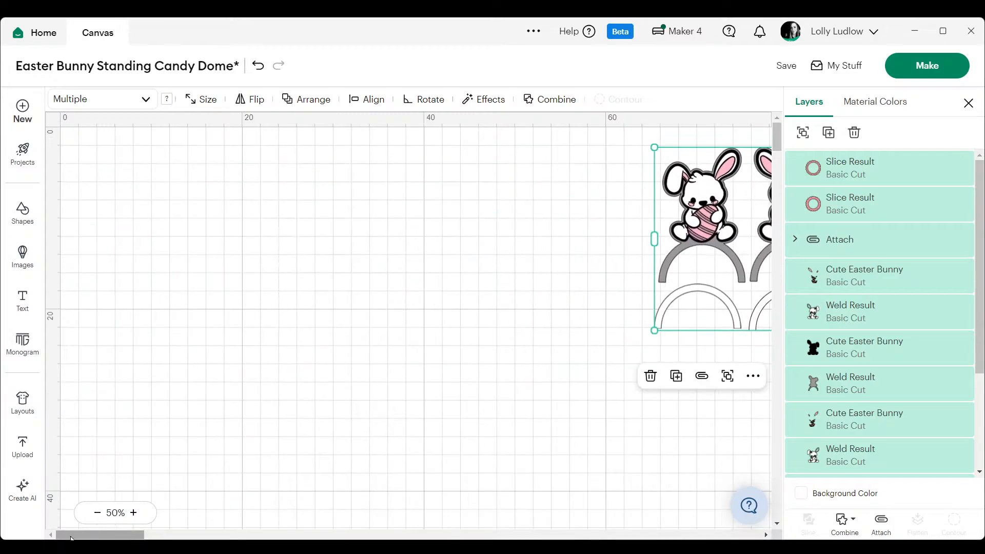
click(134, 513)
click(135, 513)
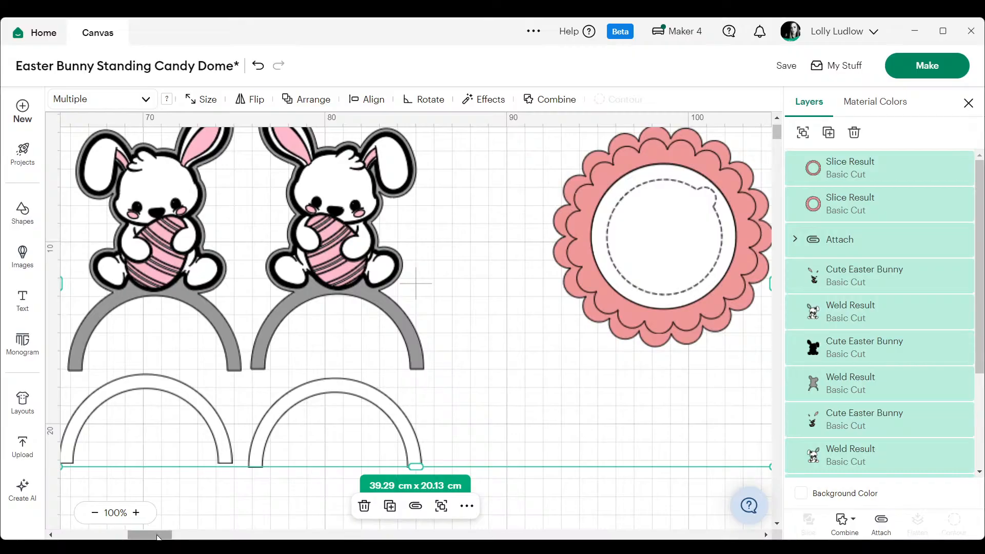
drag(150, 535, 77, 535)
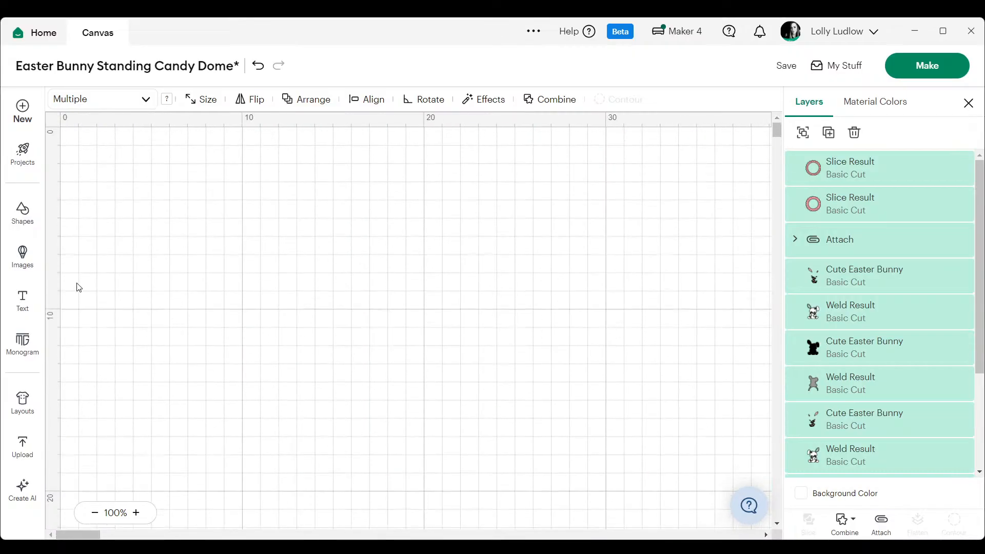
- Add a circle to the empty canvas area and set its size to 8 cm x 8 cm
click(18, 217)
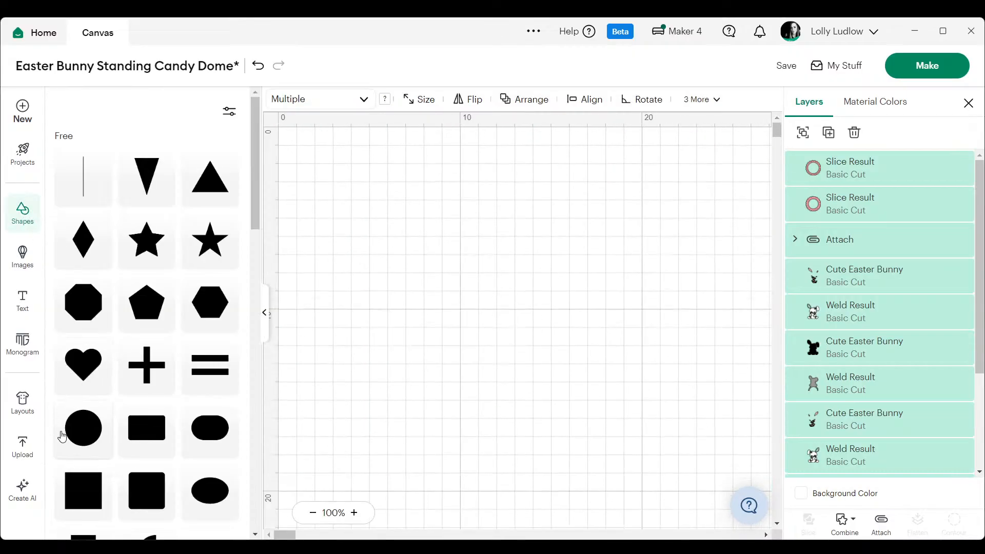
click(77, 433)
click(265, 314)
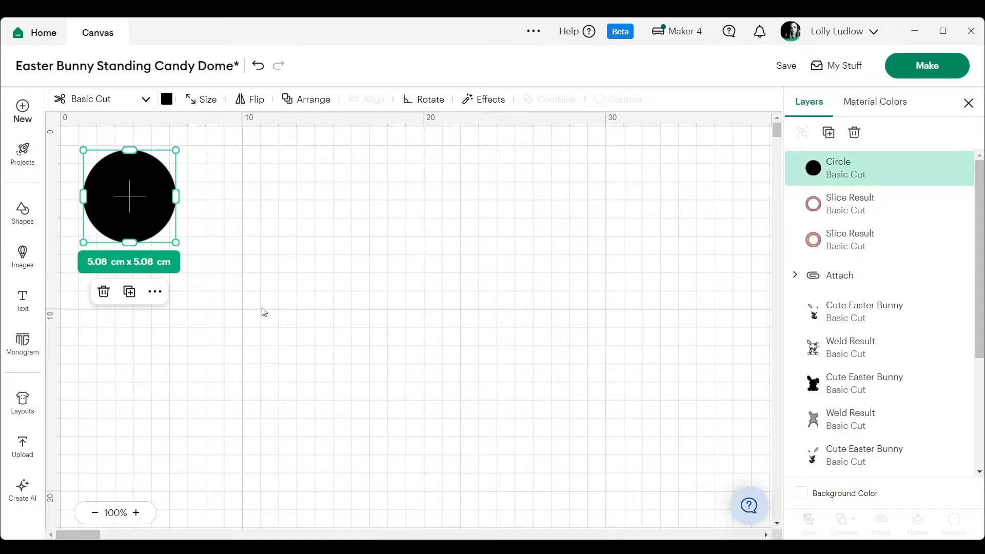
drag(129, 203, 241, 219)
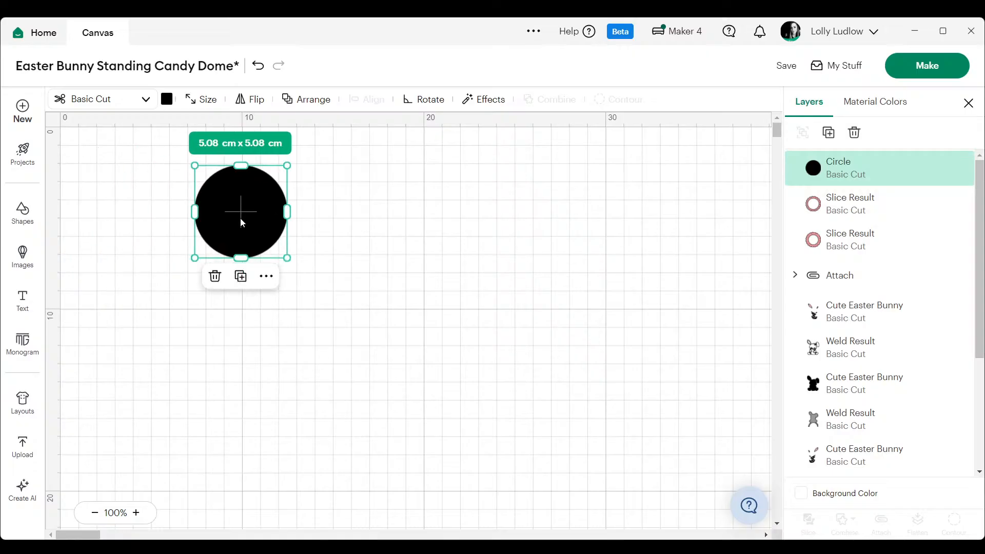
click(203, 98)
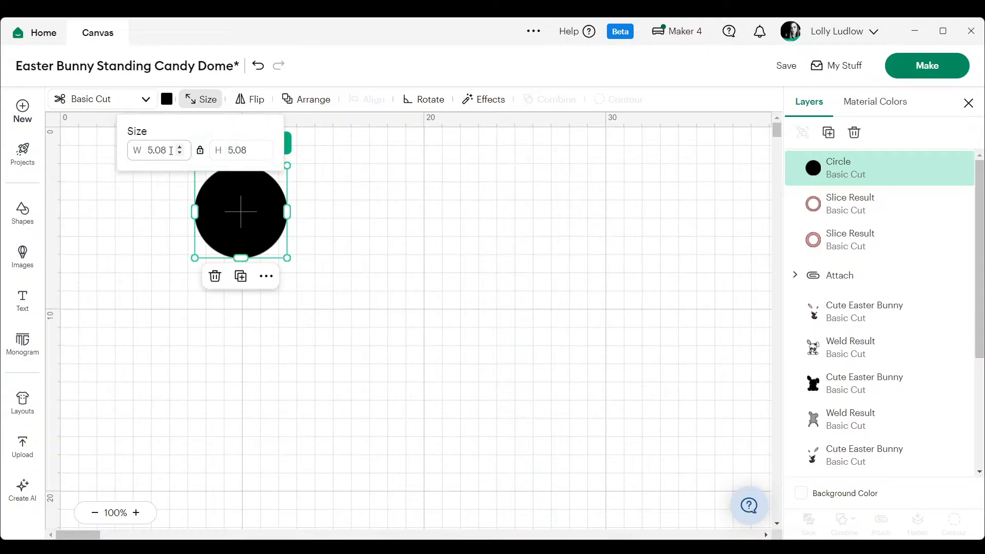
click(172, 151)
text(8)
key(Return)
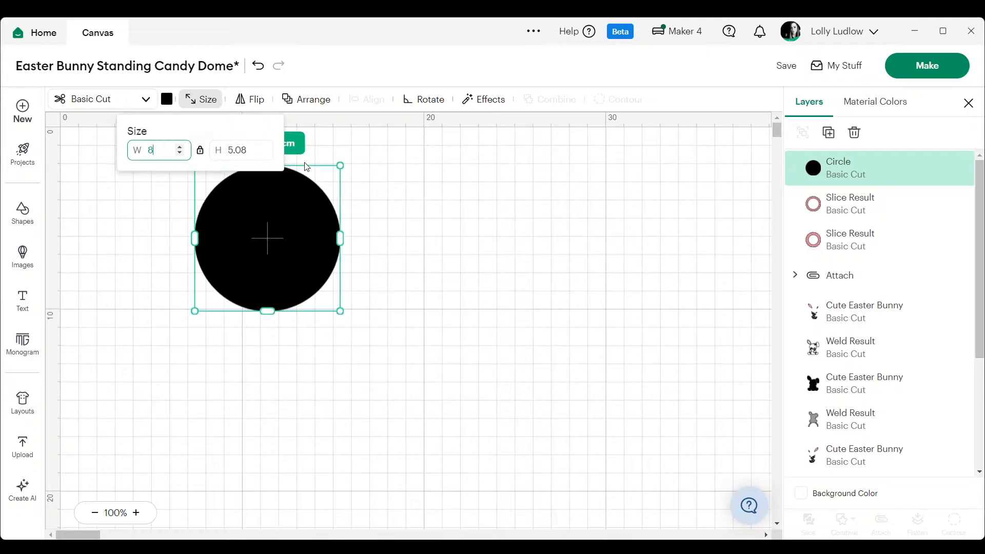
click(552, 199)
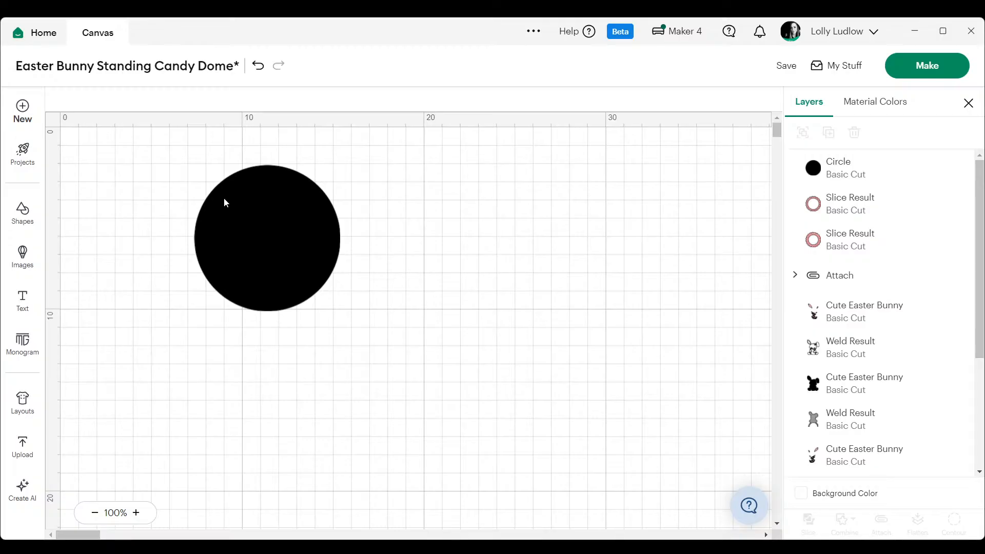
- Duplicate the 8 cm circle and place the copy well to the right of the original
right_click(236, 211)
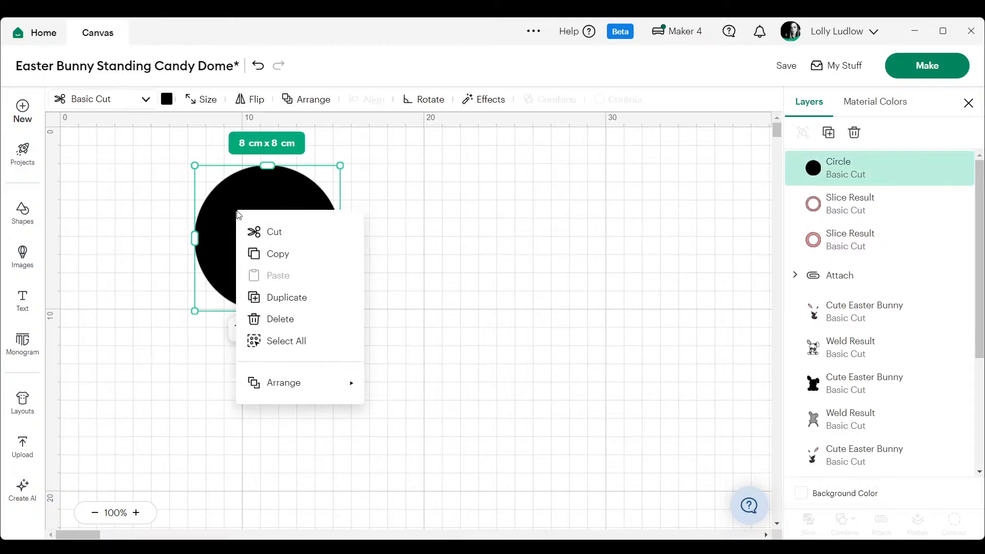
click(269, 297)
drag(281, 264, 627, 229)
click(306, 200)
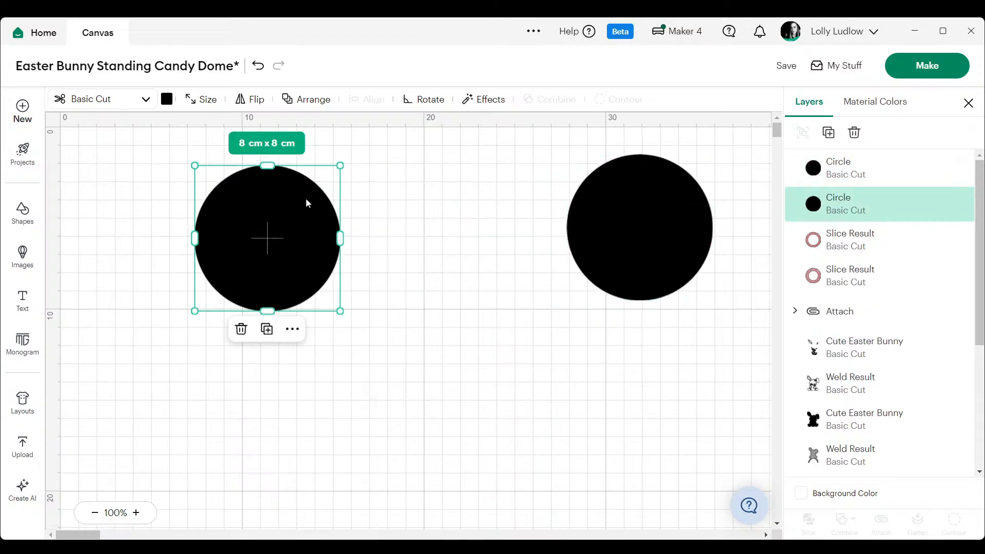
- Add another circle beside the original 8 cm circle and set its size to 10 cm x 10 cm
click(30, 212)
click(87, 432)
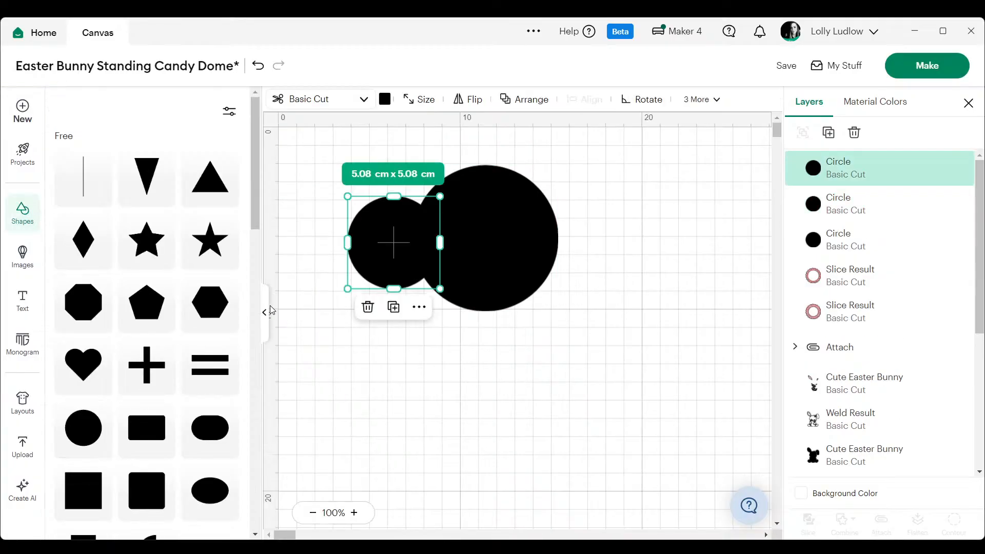
click(266, 312)
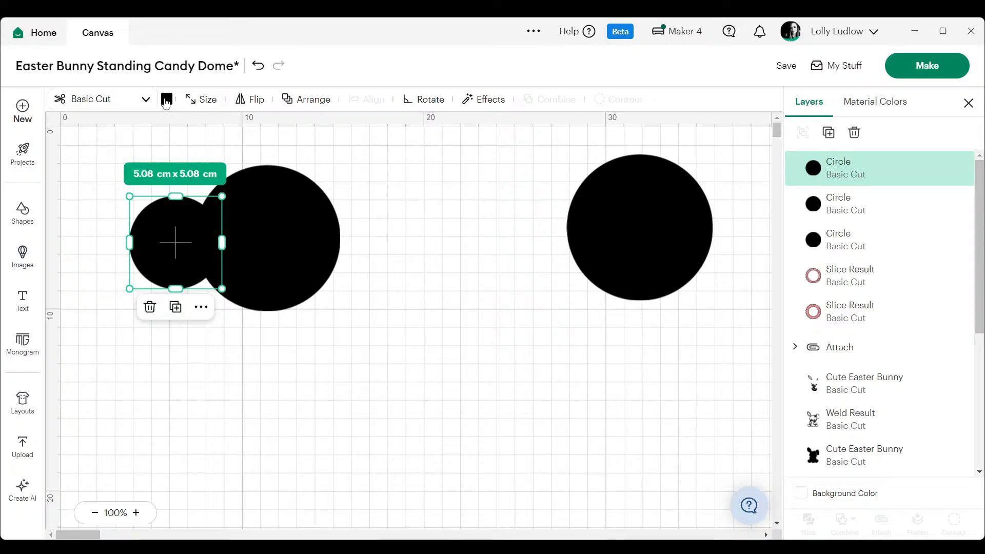
click(207, 104)
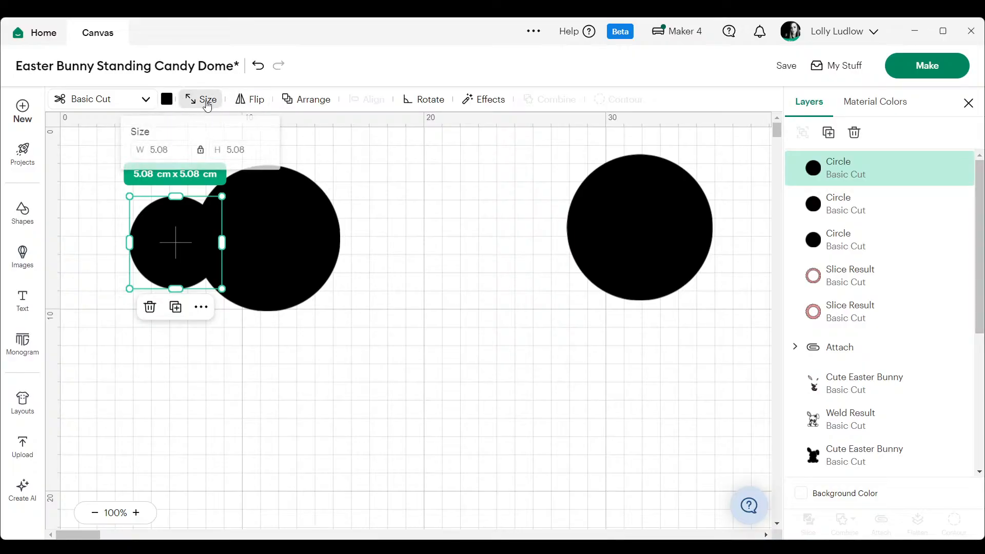
click(170, 148)
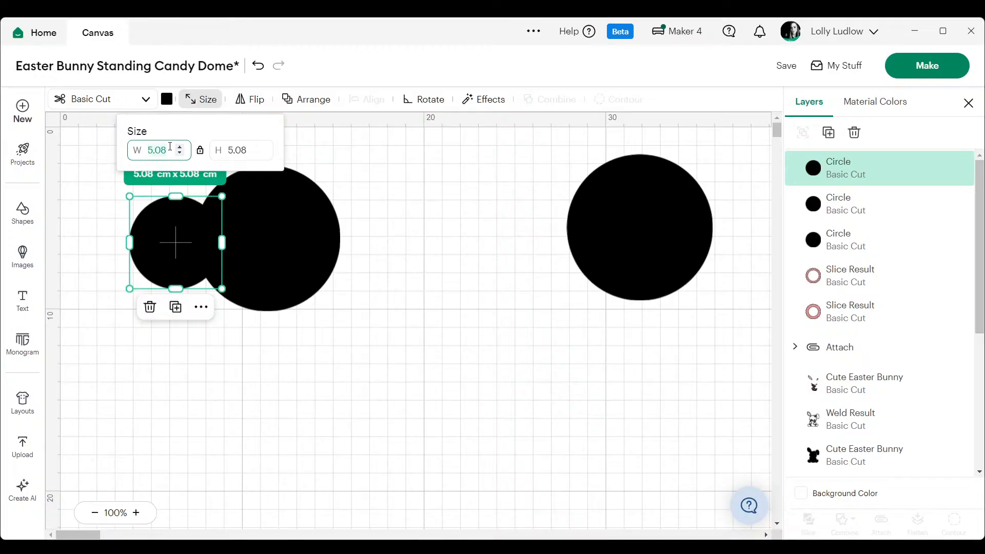
text(10)
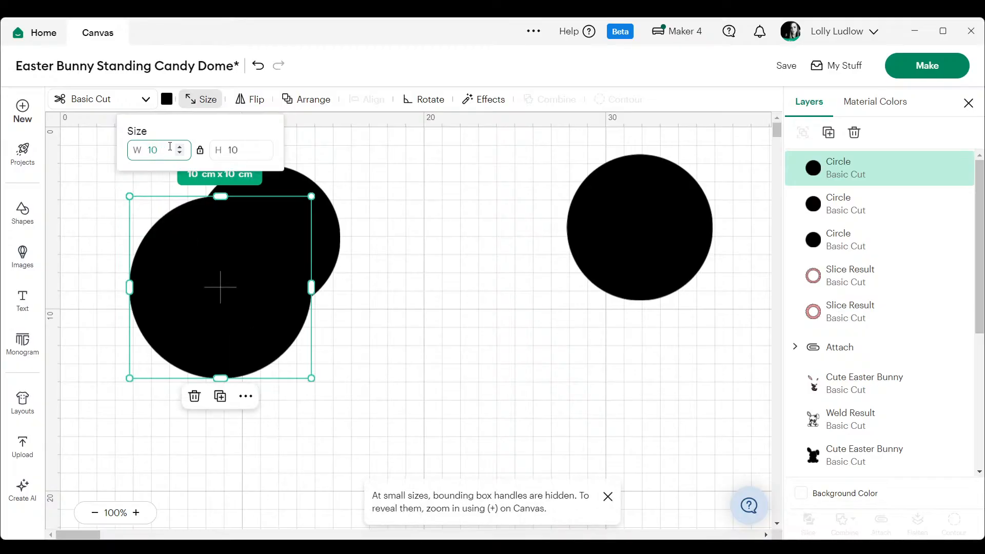
click(382, 246)
- Change the 10 cm circle's material colour to white
right_click(227, 267)
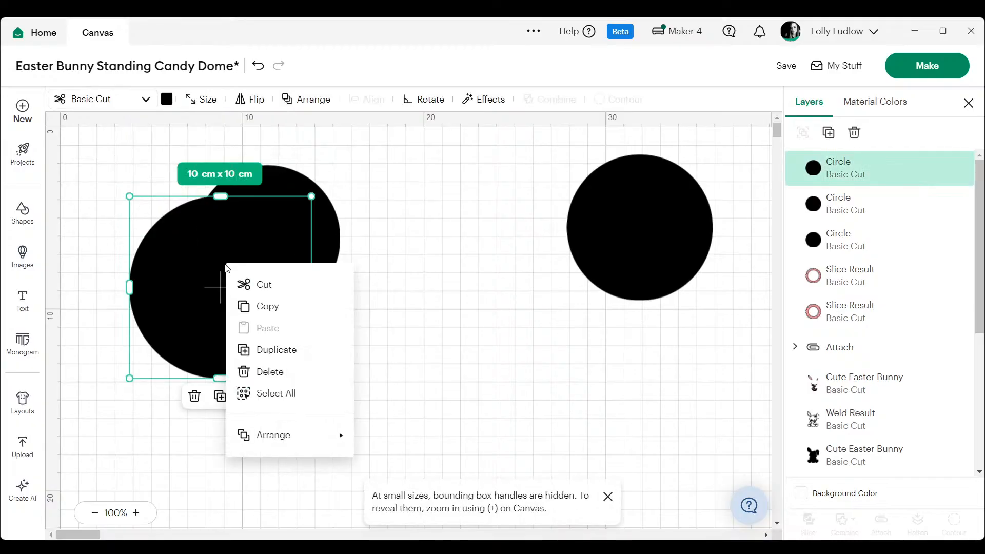
click(171, 104)
click(170, 103)
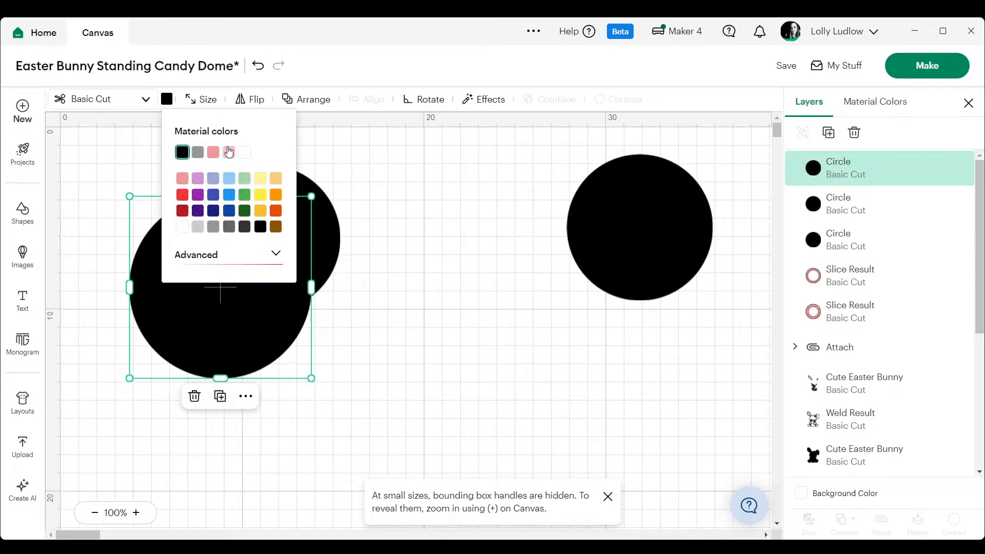
click(244, 152)
- Arrange the overlapping 8 cm black circle in front of the white circle
click(304, 203)
right_click(305, 203)
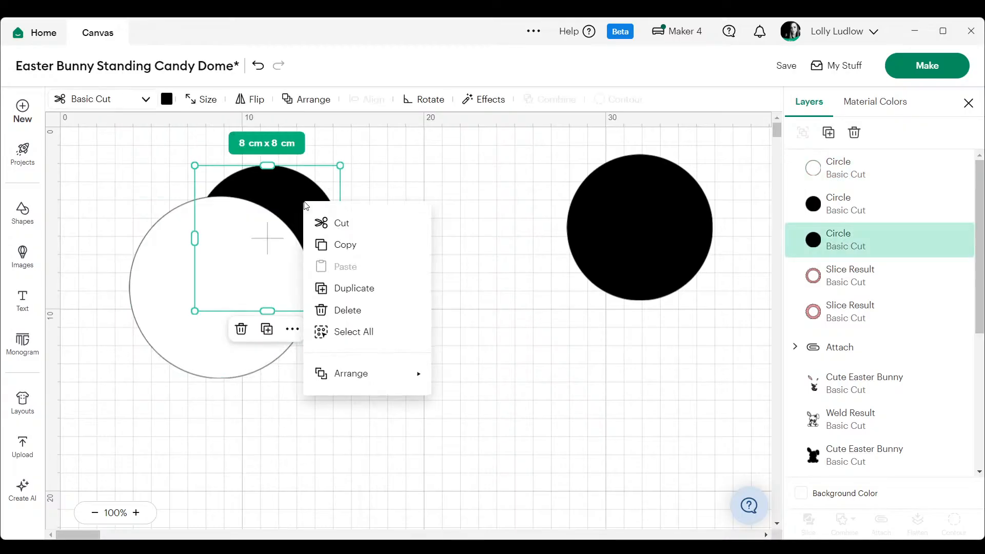
click(454, 323)
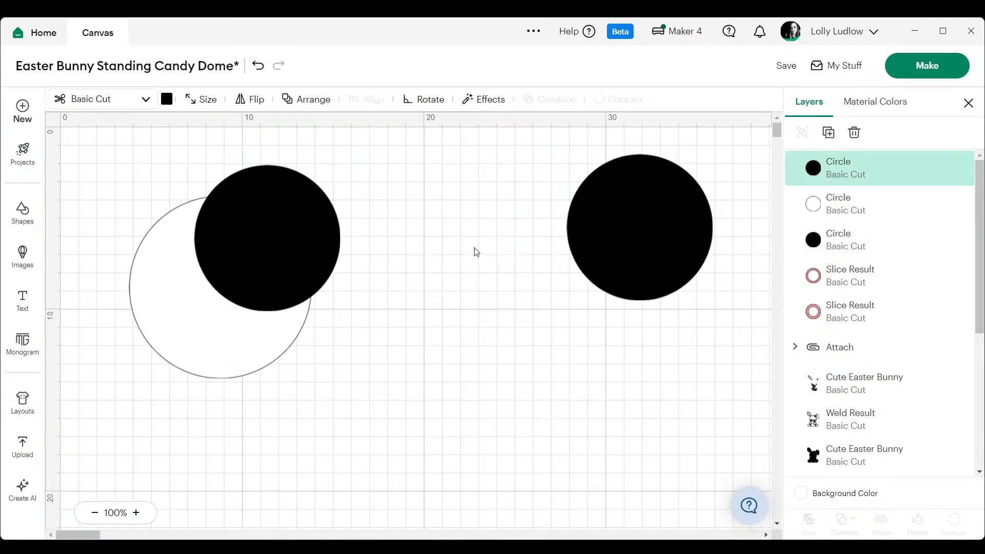
click(473, 248)
- Center the overlapping black and white circles on each other, horizontally and vertically
drag(185, 382, 123, 390)
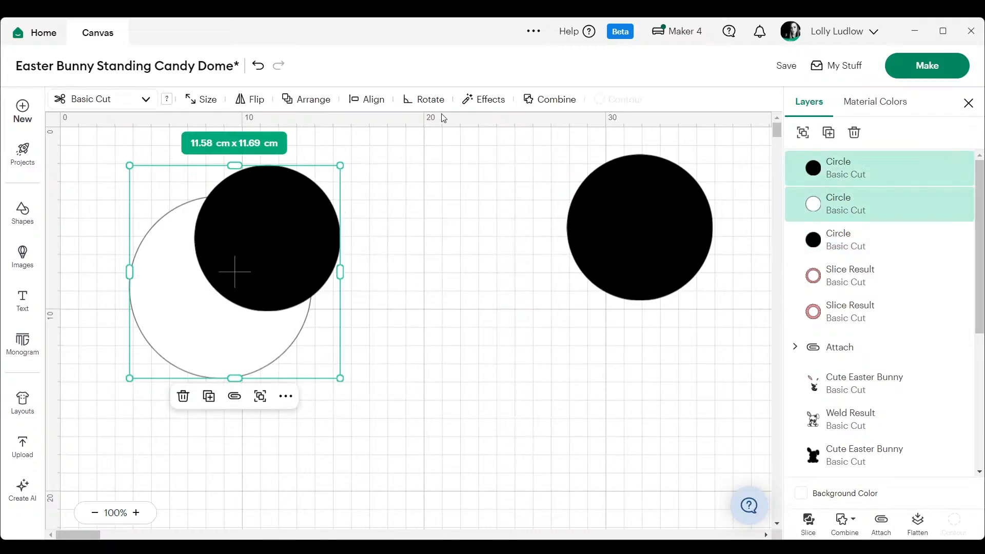
click(375, 100)
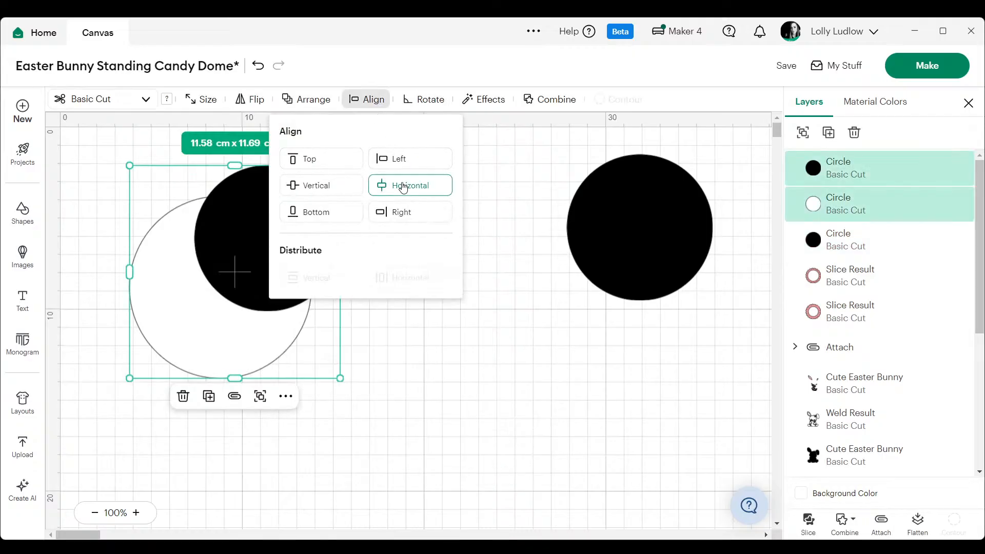
click(402, 185)
click(365, 99)
click(365, 100)
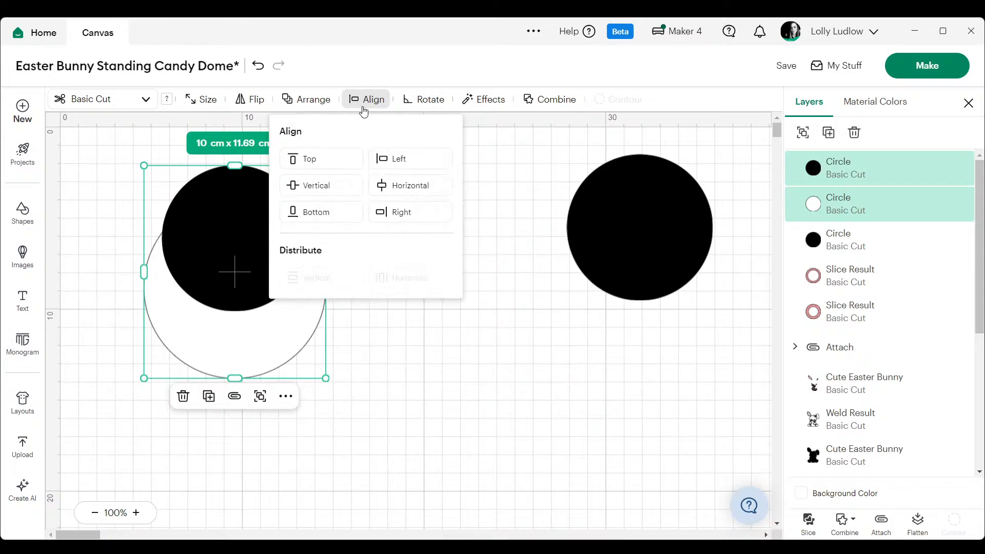
click(316, 188)
click(450, 335)
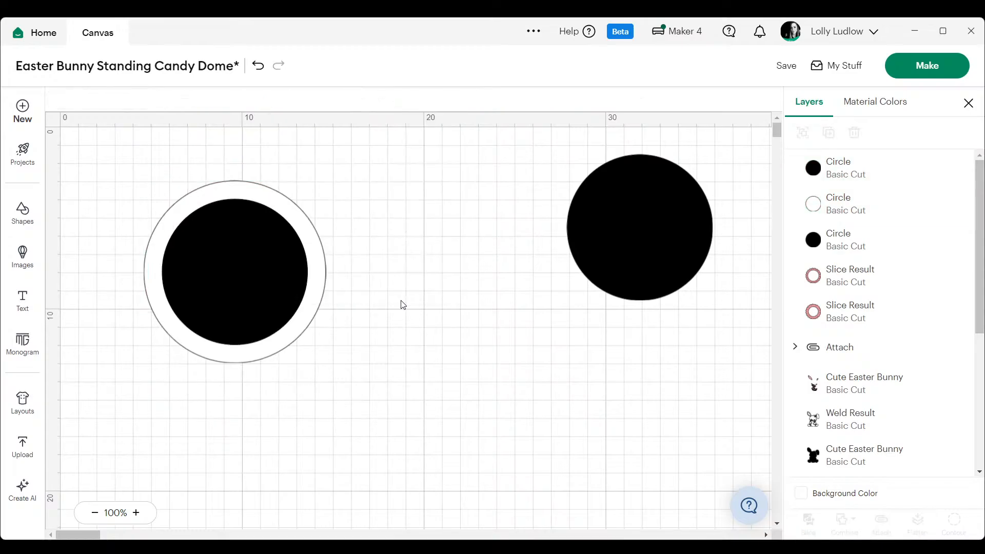
- Slice the two centered circles and move the cut-out discs away from the remaining white ring
drag(345, 181, 136, 346)
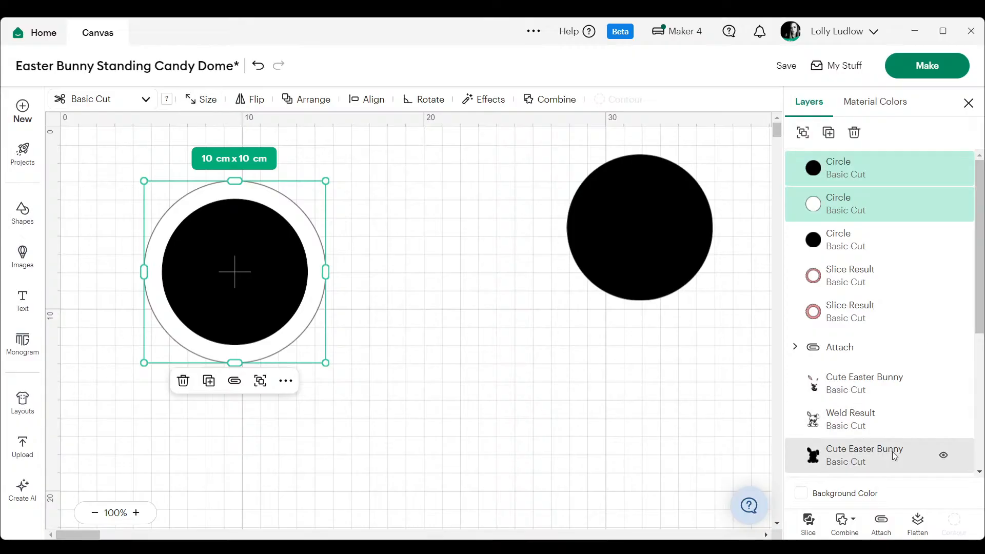
click(809, 523)
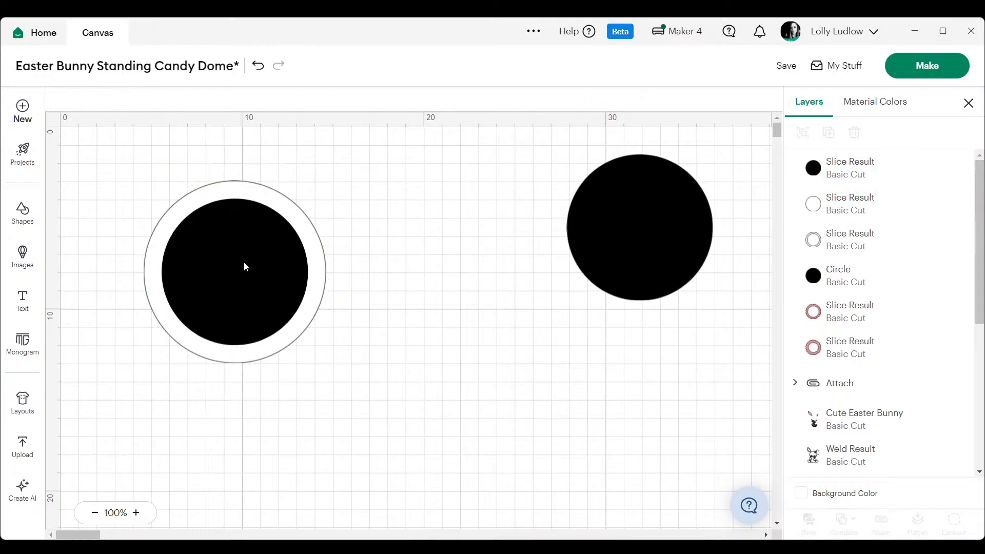
drag(245, 267, 472, 345)
click(405, 186)
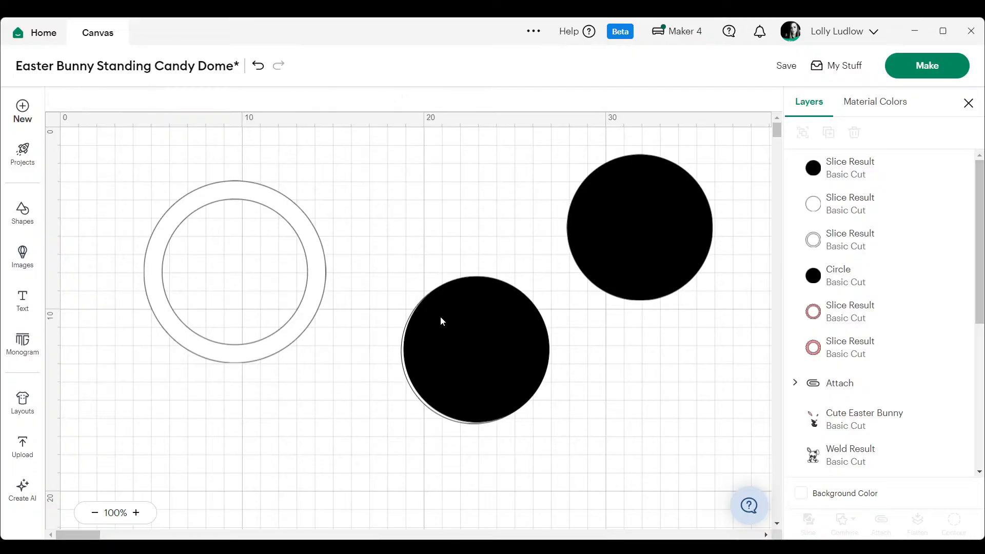
click(287, 240)
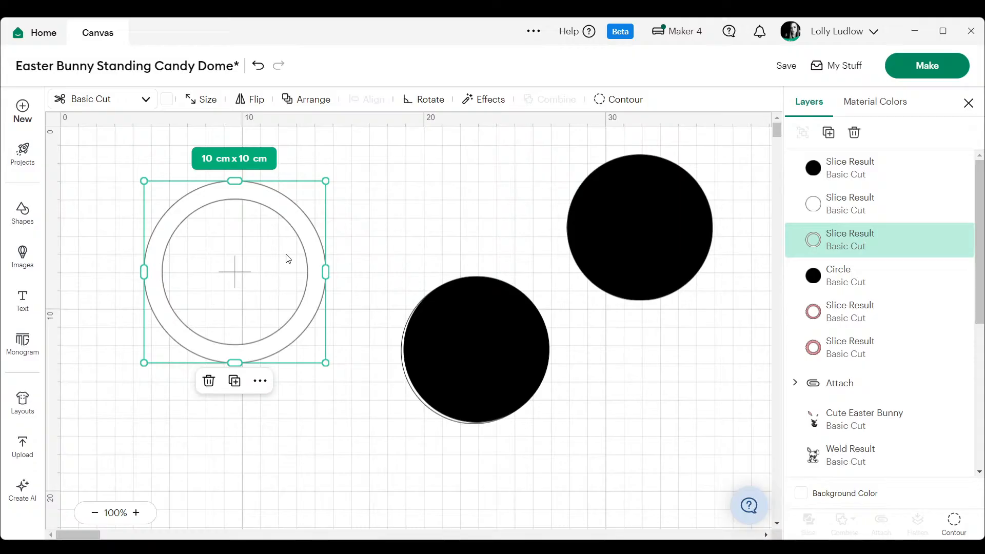
- Add a square over the white ring and stretch it to about 13.55 cm x 5.08 cm, wider than the ring
click(36, 216)
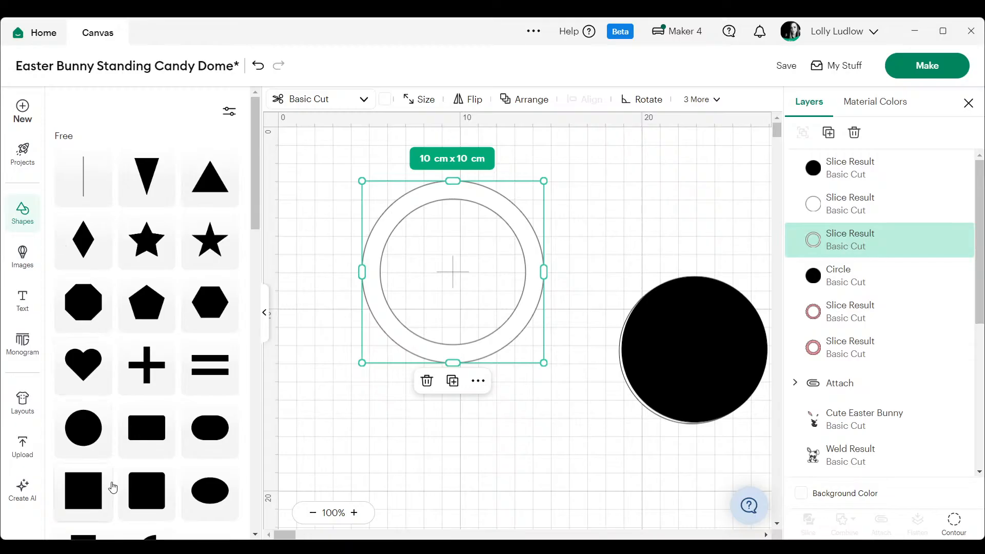
click(92, 488)
click(264, 312)
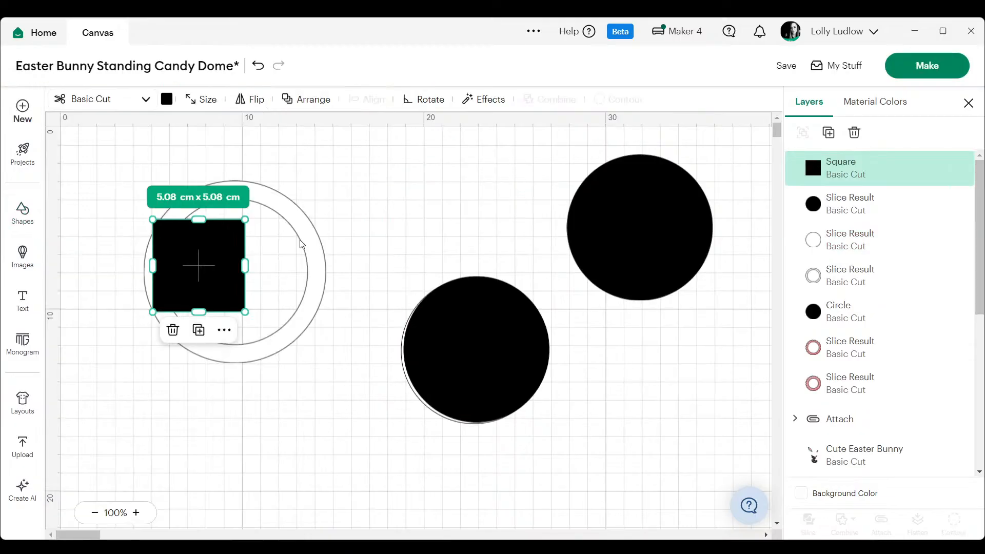
click(285, 216)
click(220, 245)
drag(245, 266, 364, 266)
drag(152, 266, 119, 265)
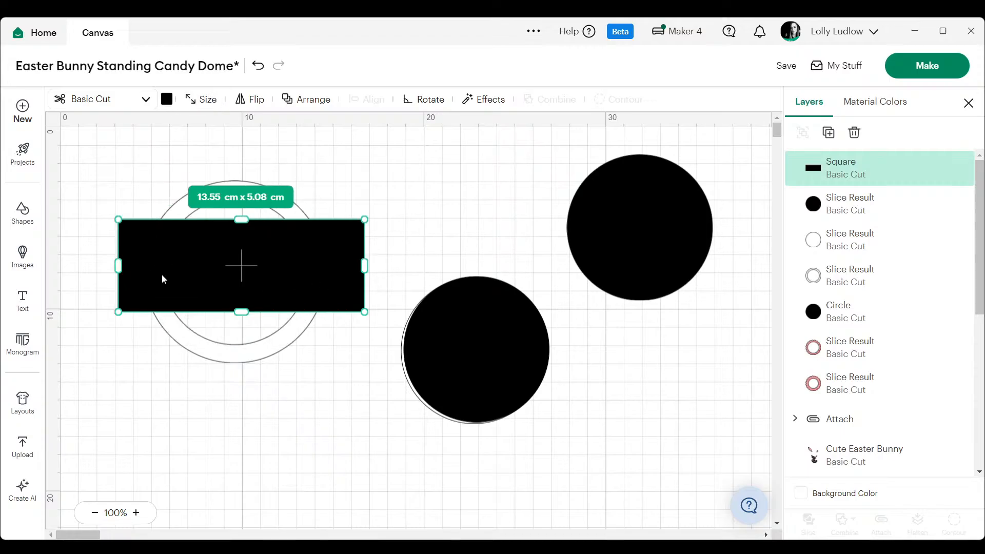
- Unlock the black rectangle's proportions and set its height to 4 cm, keeping the width
click(204, 102)
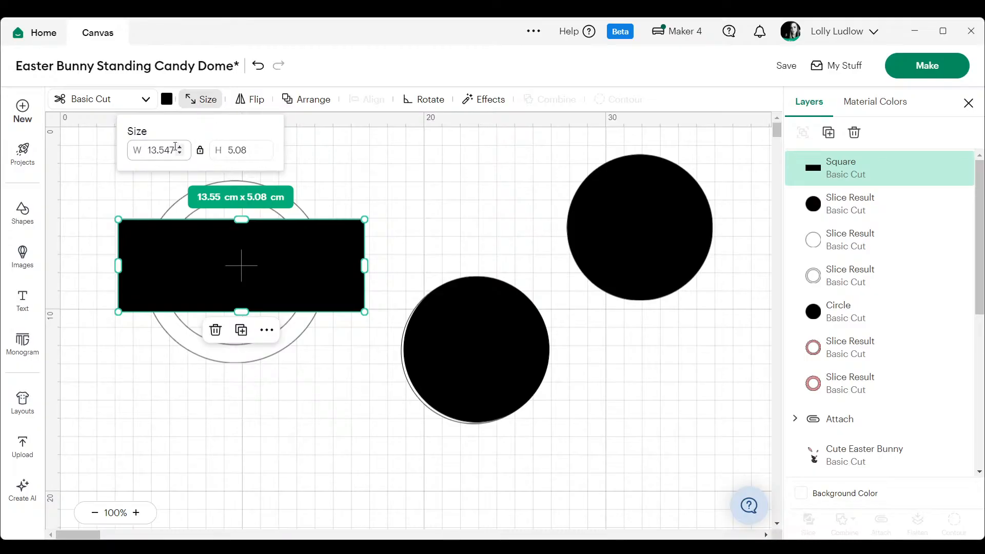
click(200, 150)
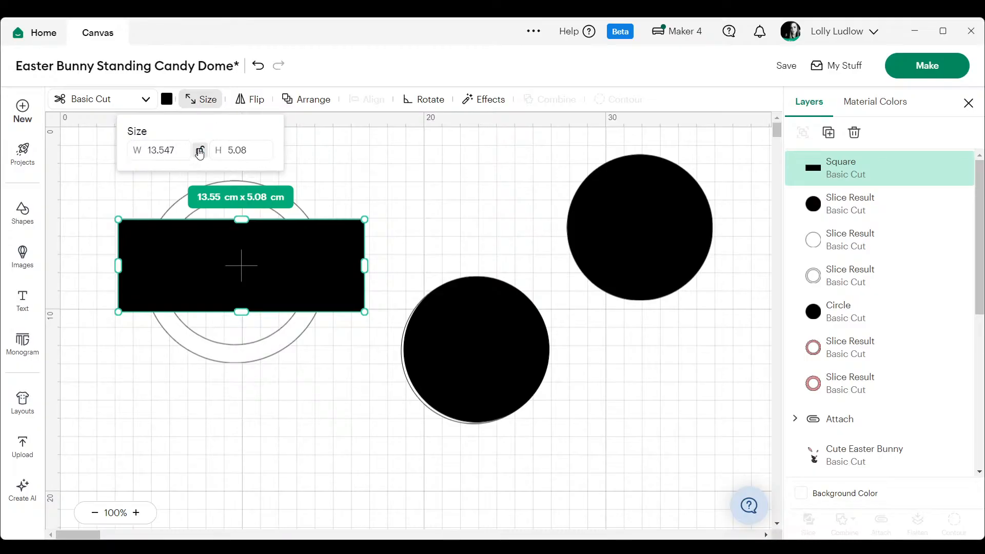
click(251, 150)
text(4)
key(Return)
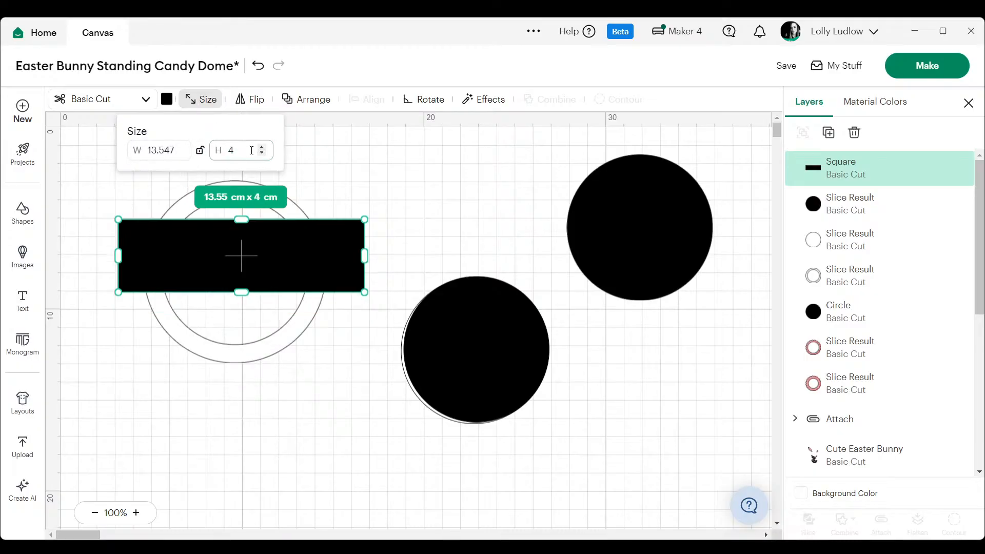
click(330, 185)
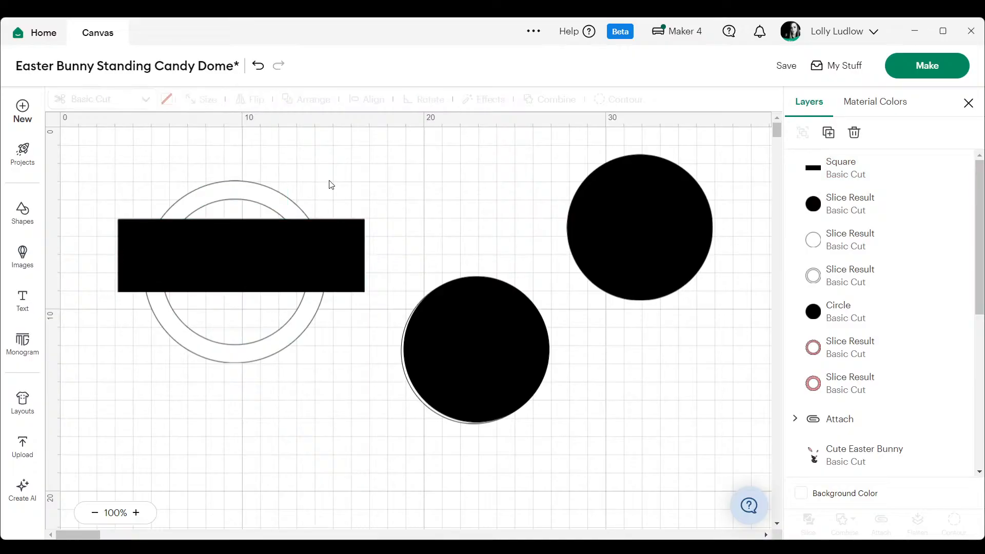
- Set the black rectangle's height to 5 cm
click(278, 199)
click(329, 238)
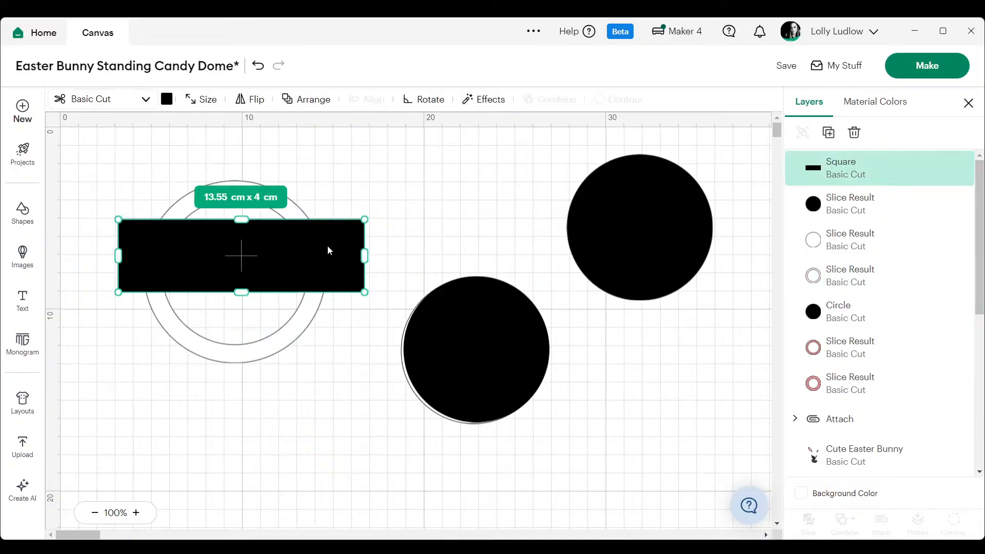
click(201, 99)
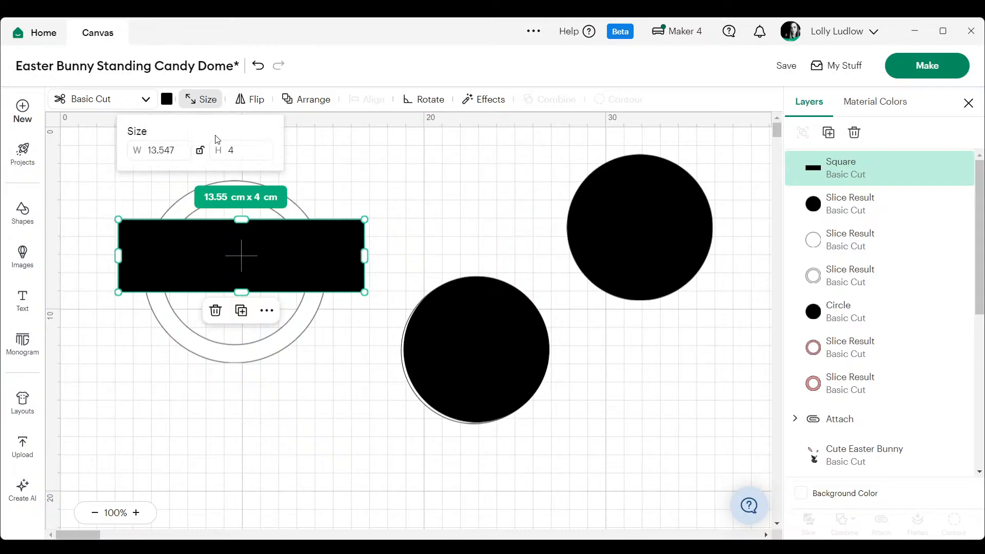
key(BackSpace)
text(5)
key(Return)
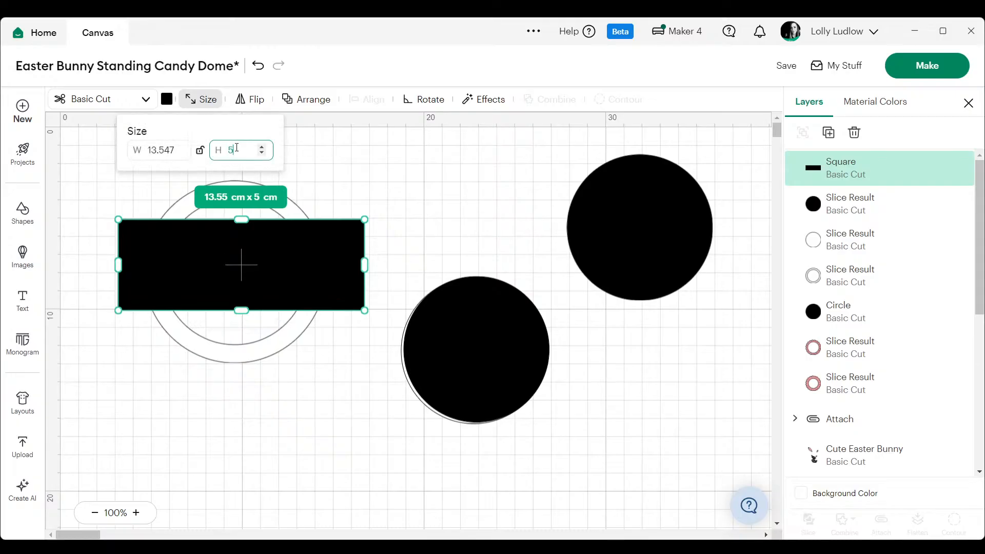
click(419, 202)
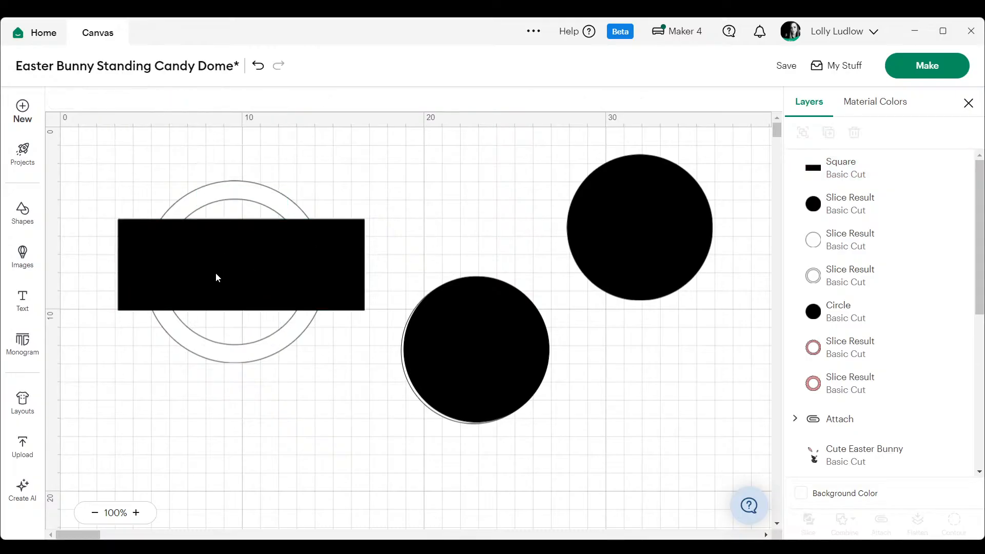
- Move the rectangle over the lower half of the white ring and align both shapes along their bottom edges
drag(215, 273, 214, 327)
drag(320, 166, 224, 389)
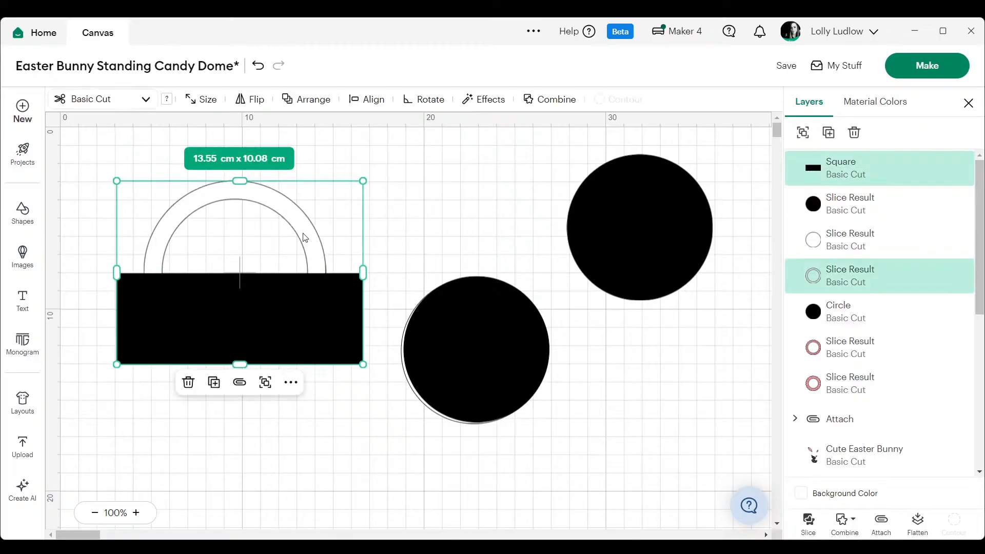
click(355, 105)
click(325, 213)
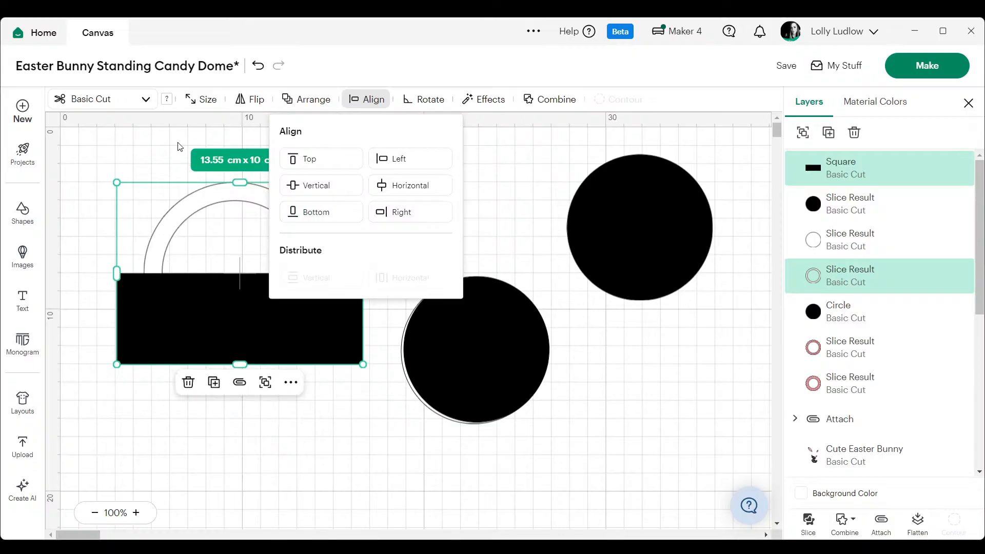
click(161, 154)
- Slice the white ring with the rectangle and delete the cut pieces below, keeping only the upper half-ring arch
drag(161, 154, 247, 366)
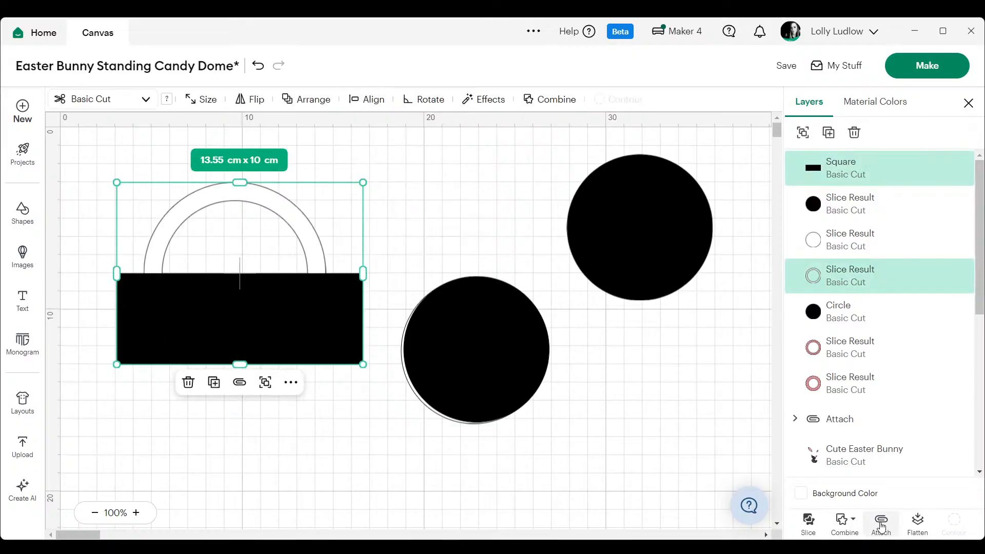
click(816, 521)
click(291, 306)
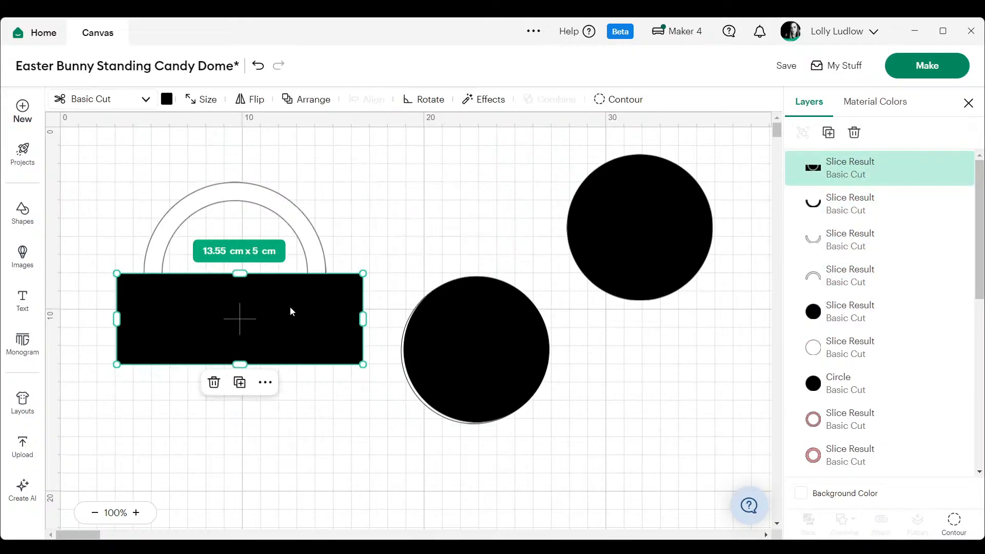
key(Delete)
click(291, 311)
key(Delete)
click(290, 311)
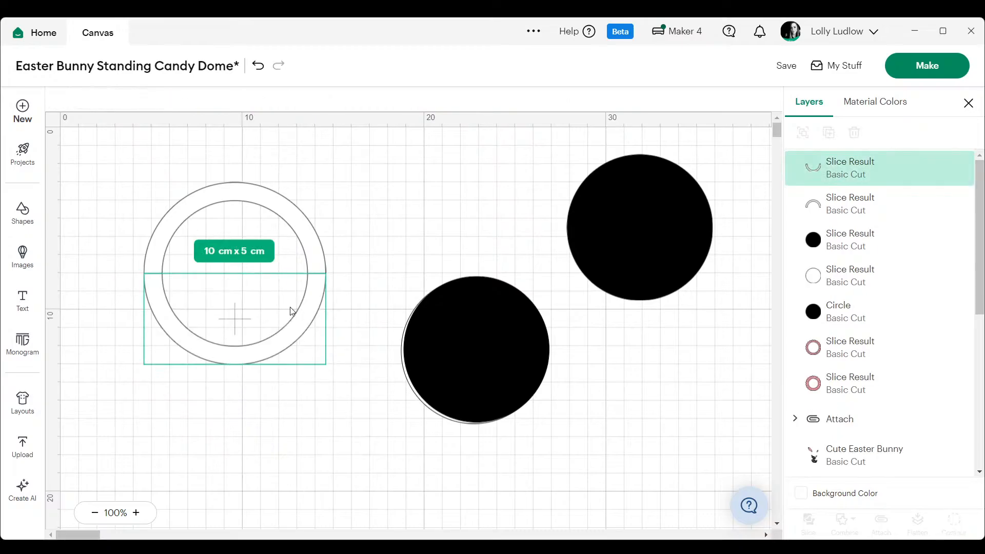
key(Delete)
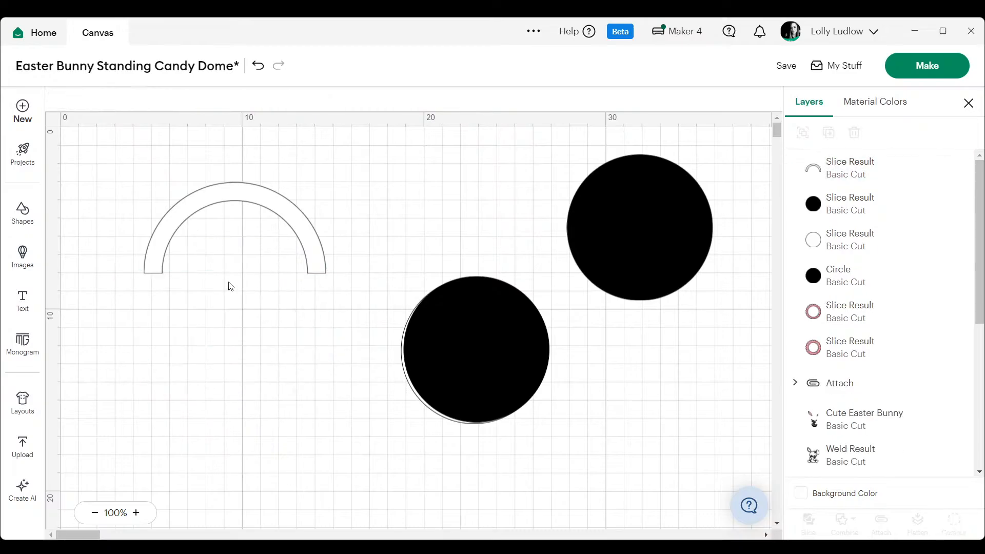
- Shift the white arch down on the canvas and duplicate it twice to make three arches
drag(183, 219, 161, 258)
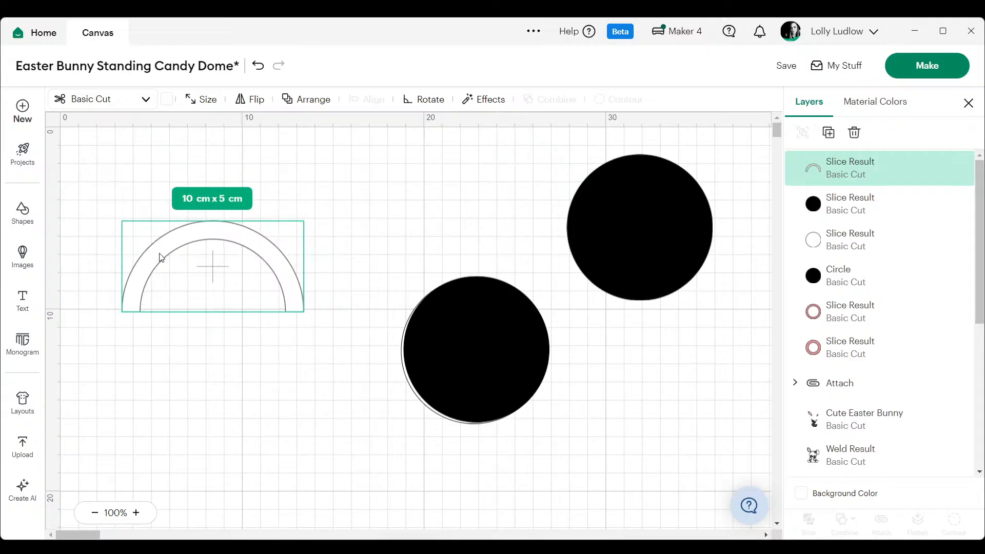
click(319, 178)
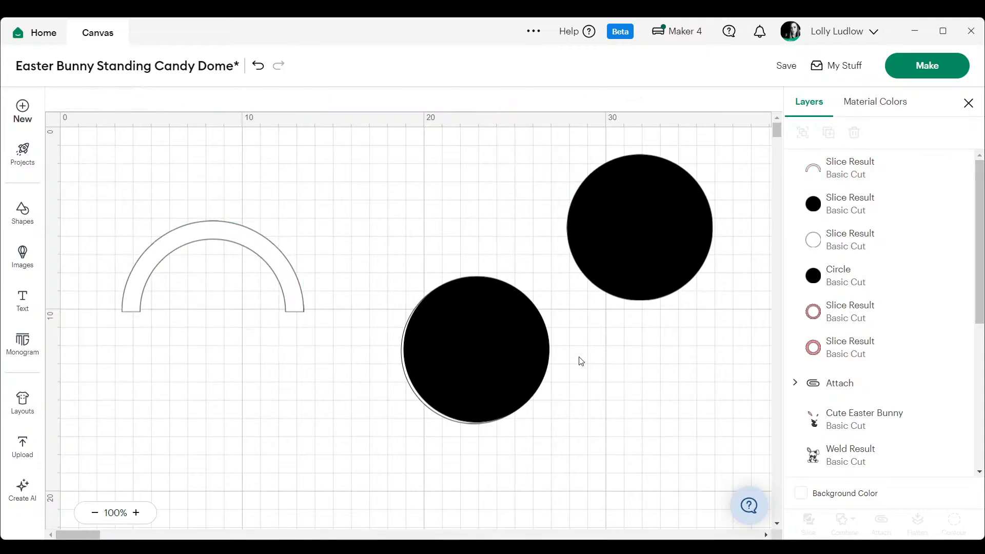
drag(452, 365, 463, 341)
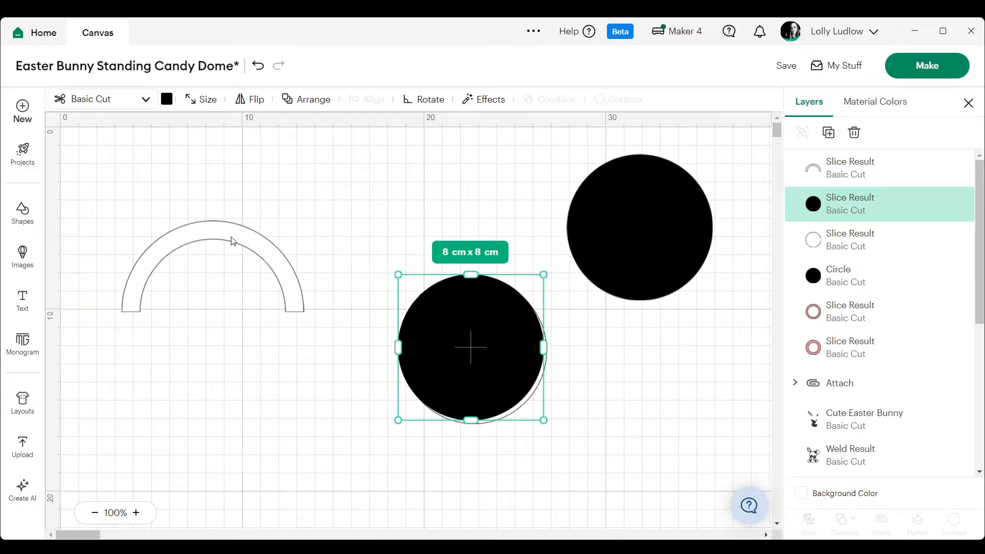
click(201, 232)
right_click(200, 233)
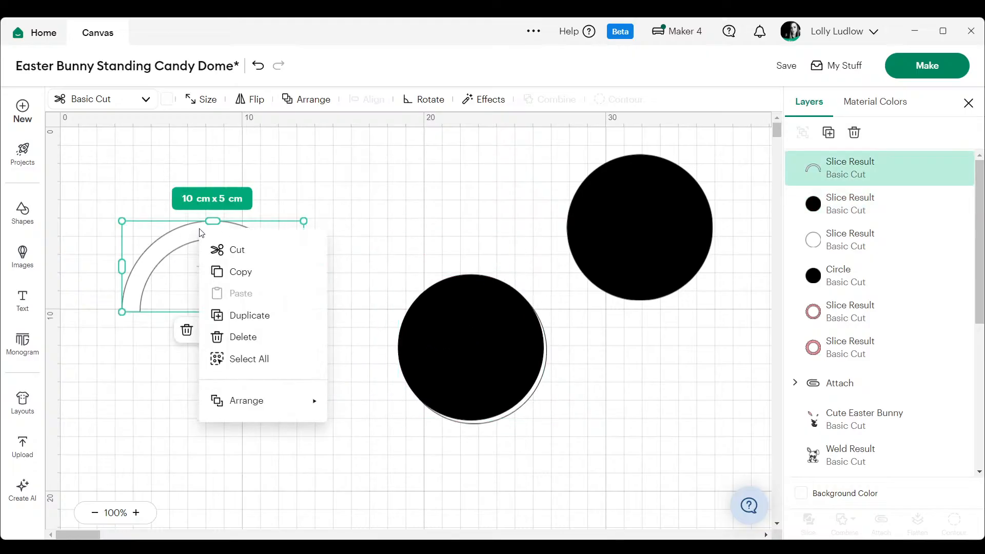
click(241, 317)
click(334, 154)
drag(282, 253, 264, 358)
drag(264, 394, 262, 355)
right_click(256, 356)
click(303, 246)
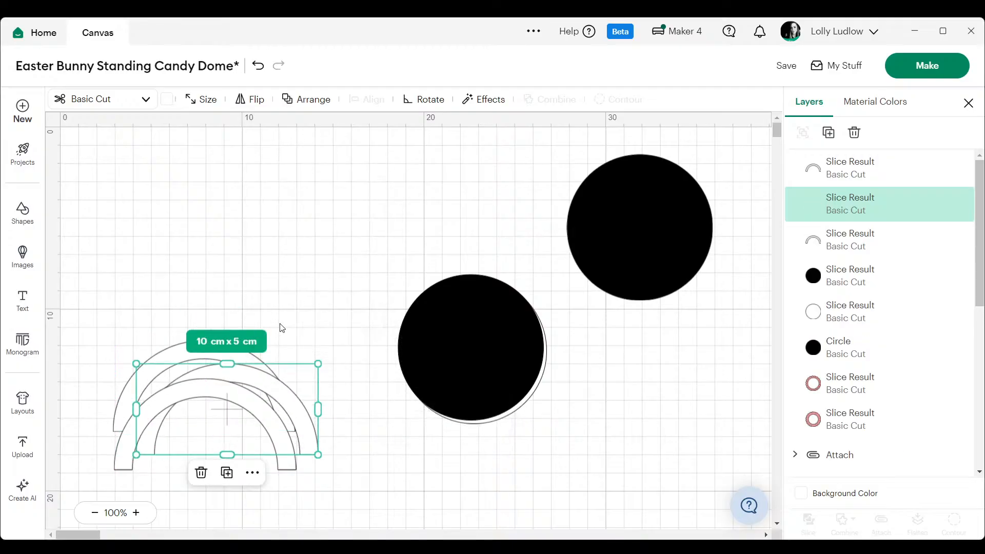
- Separate the overlapping arches, moving two further down the canvas and placing the third on its own above them
drag(288, 385, 284, 198)
click(205, 323)
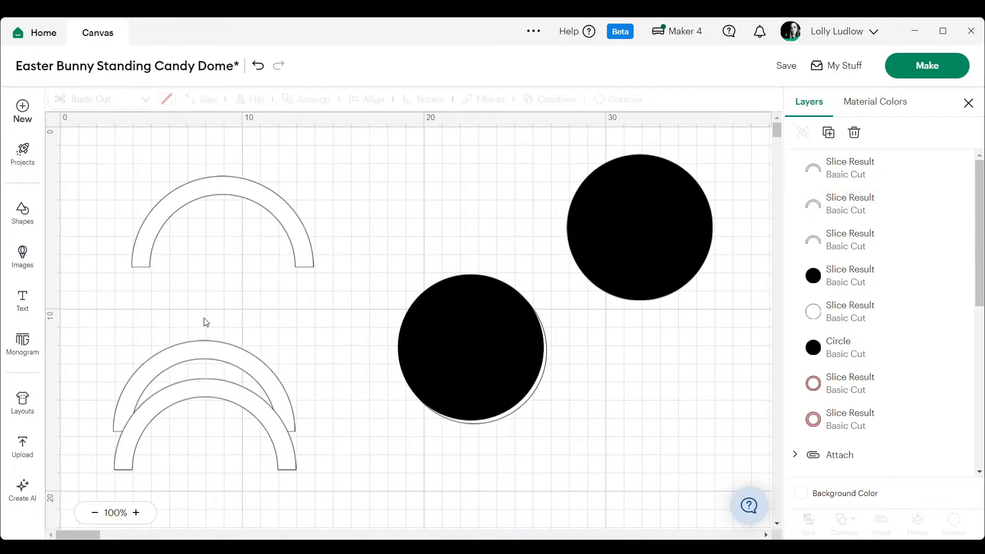
drag(194, 324, 210, 468)
drag(266, 358, 261, 481)
click(287, 268)
drag(292, 236, 273, 374)
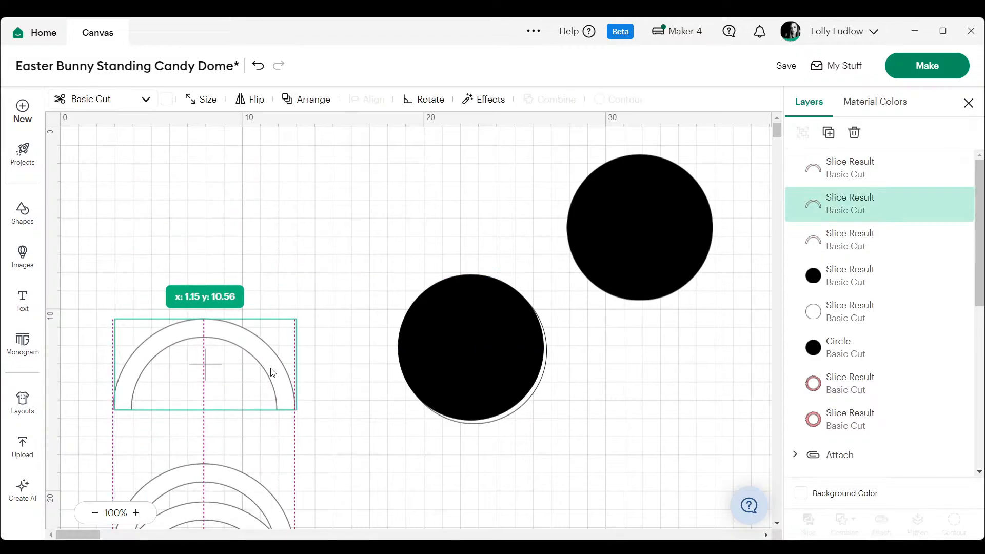
click(316, 216)
- Delete the overlapping black and white cut-out discs and move the remaining 8 cm black circle slightly down
drag(444, 324, 585, 359)
key(Delete)
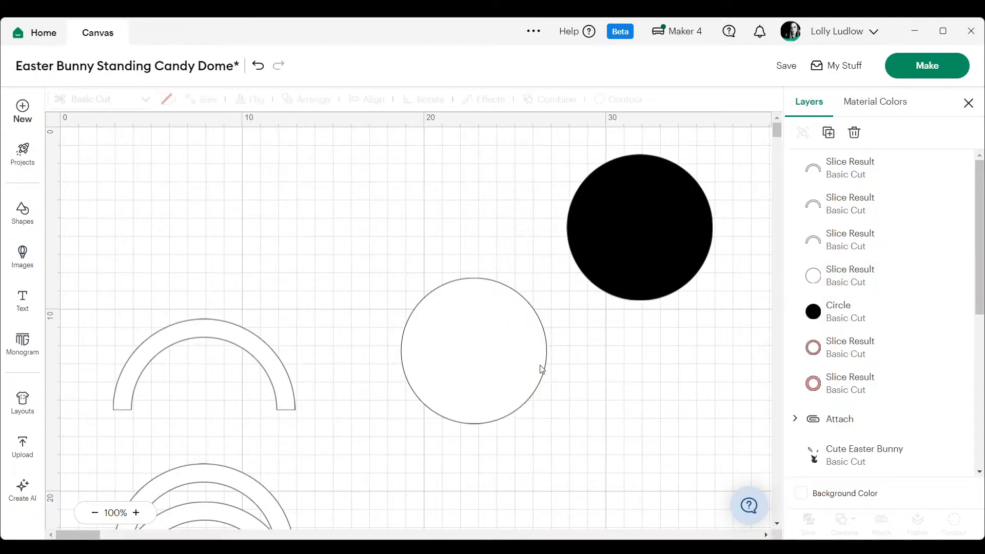
click(479, 358)
key(Delete)
drag(632, 238, 648, 321)
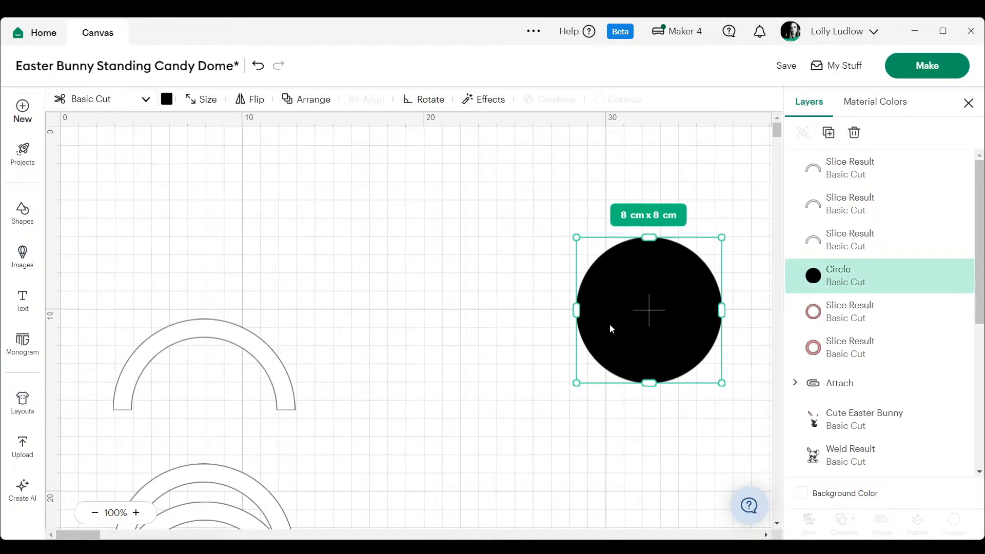
- Add a scalloped circle shape and move it to the empty area above the arches
click(22, 226)
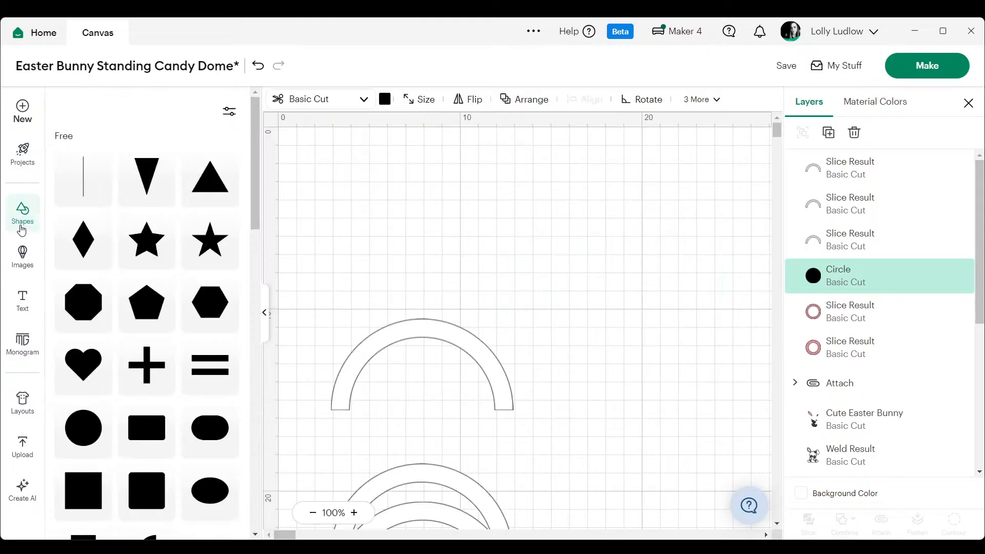
scroll(139, 398, down, 8)
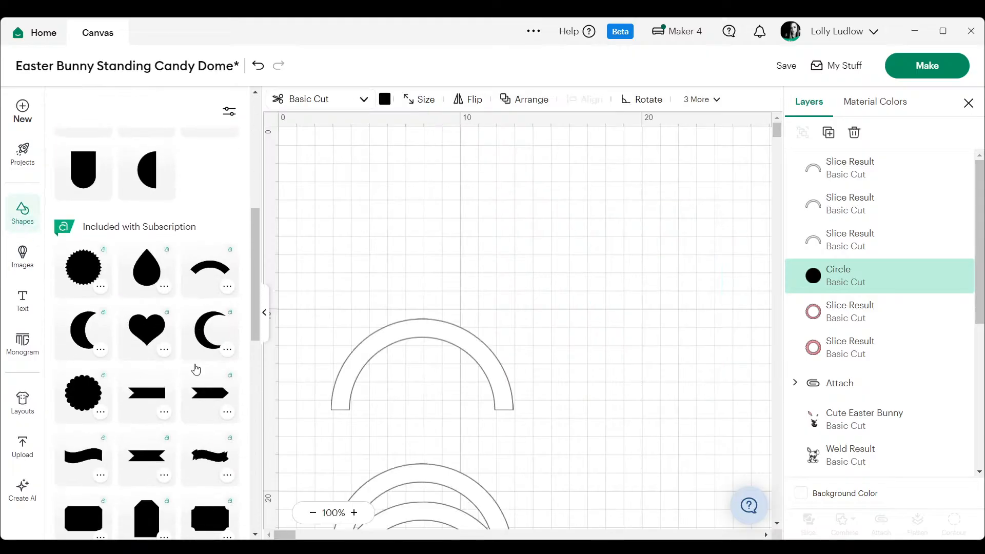
click(95, 279)
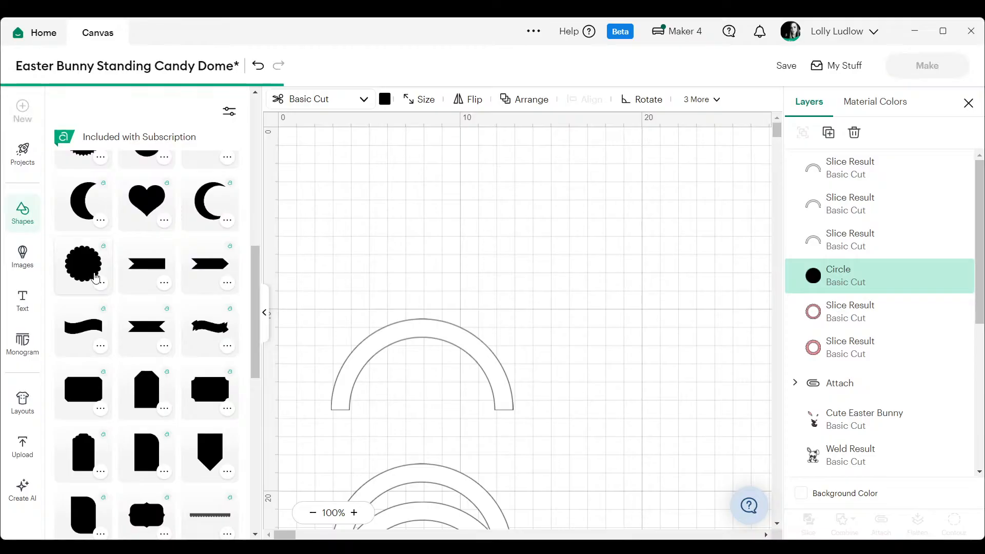
click(266, 313)
drag(275, 320, 324, 245)
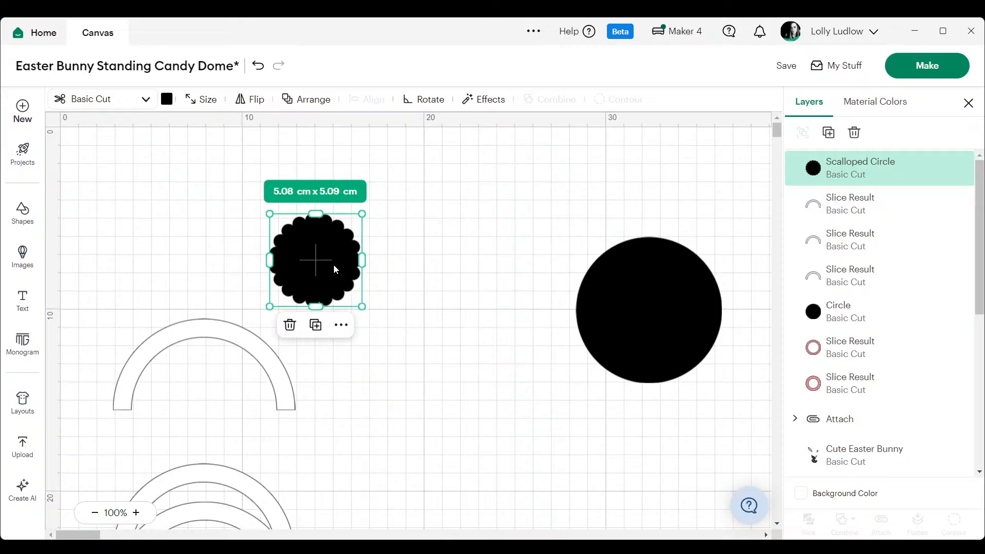
- Enlarge the scalloped circle to about 9.65 cm x 9.68 cm beside the arches and colour it light pink
drag(363, 307, 451, 364)
drag(369, 308, 437, 290)
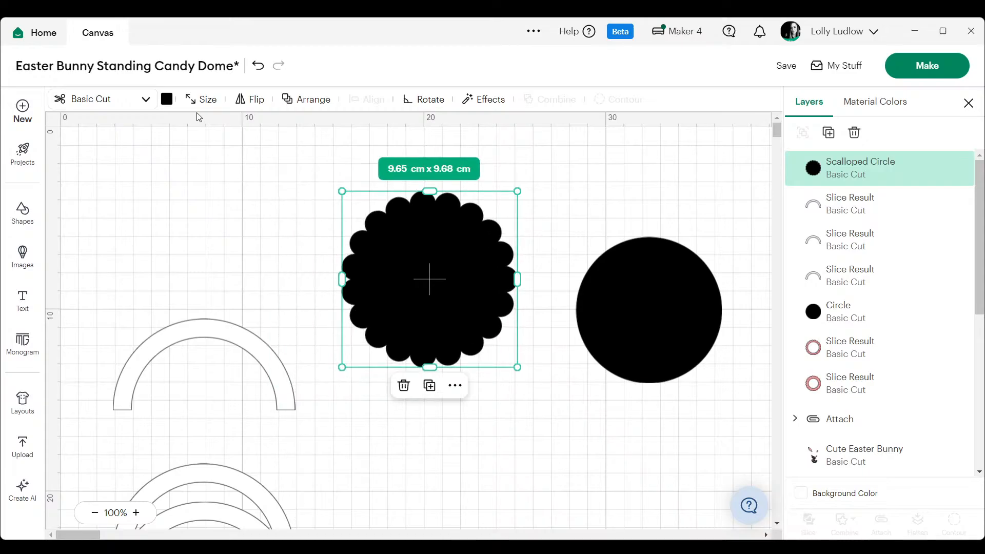
click(168, 100)
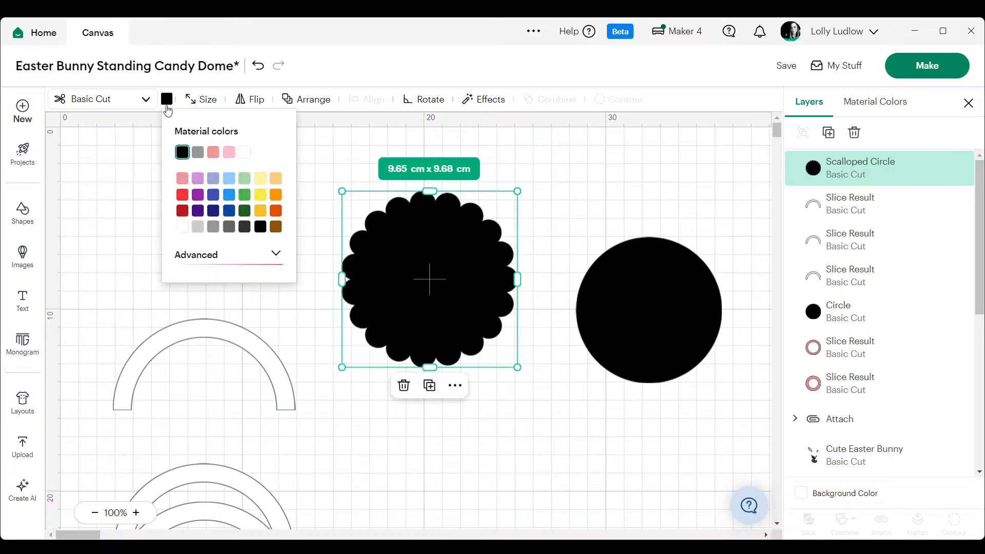
click(229, 152)
click(547, 306)
- Bring the 8 cm black circle to the front and place it over the middle of the pink scalloped circle
right_click(598, 318)
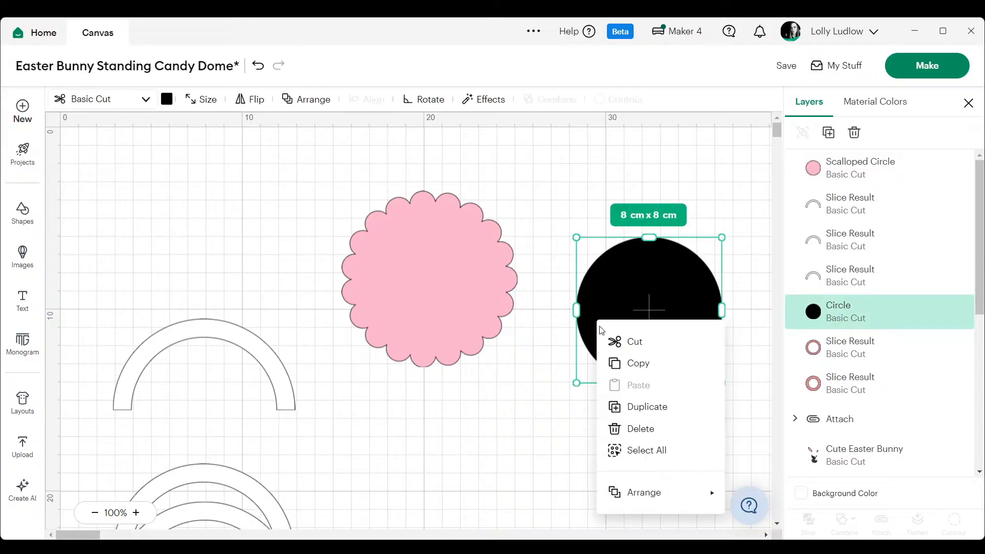
mouse_move(655, 493)
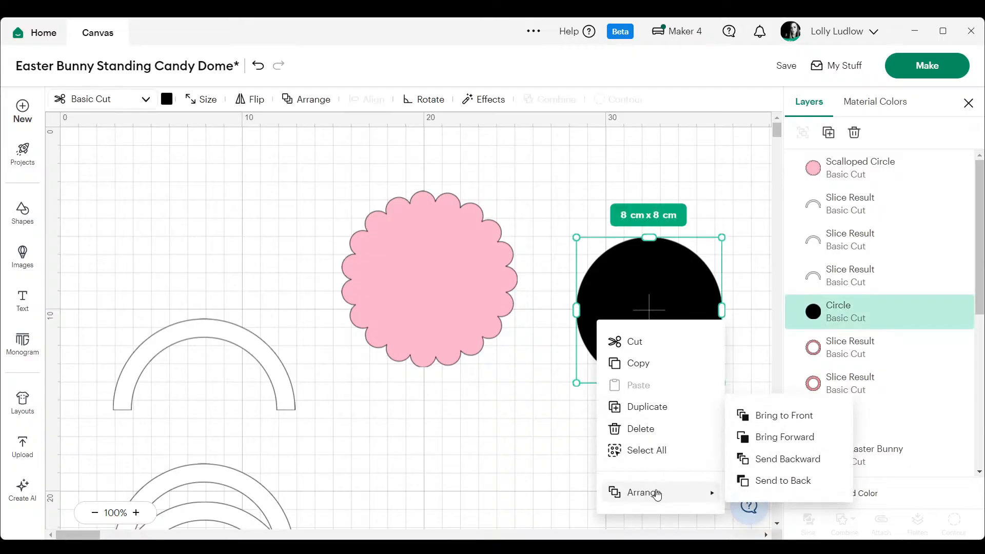
click(779, 417)
drag(614, 305, 427, 278)
click(563, 209)
- Enlarge the pink scalloped circle to about 10.08 cm x 10.1 cm and shift it so its border surrounds the black circle evenly
click(510, 267)
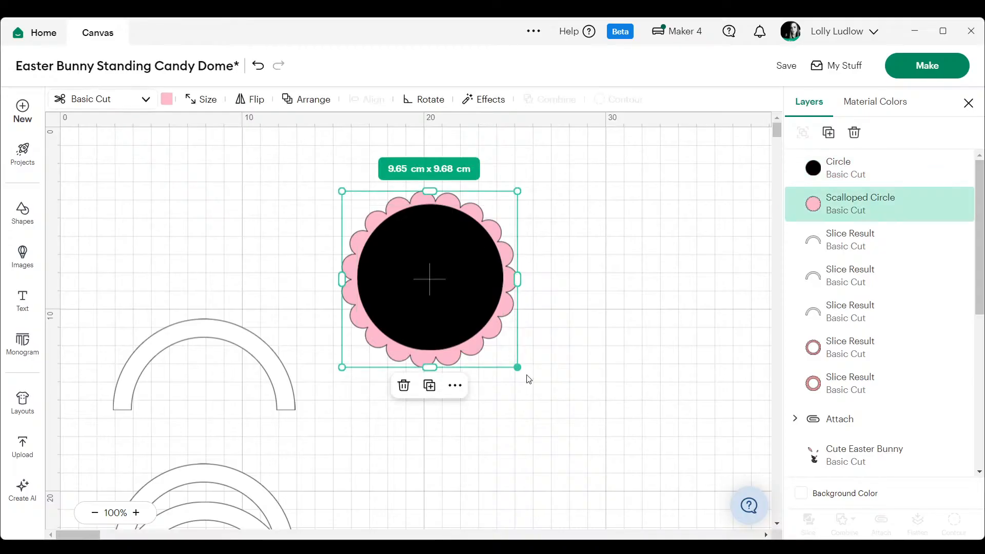
drag(518, 367, 525, 375)
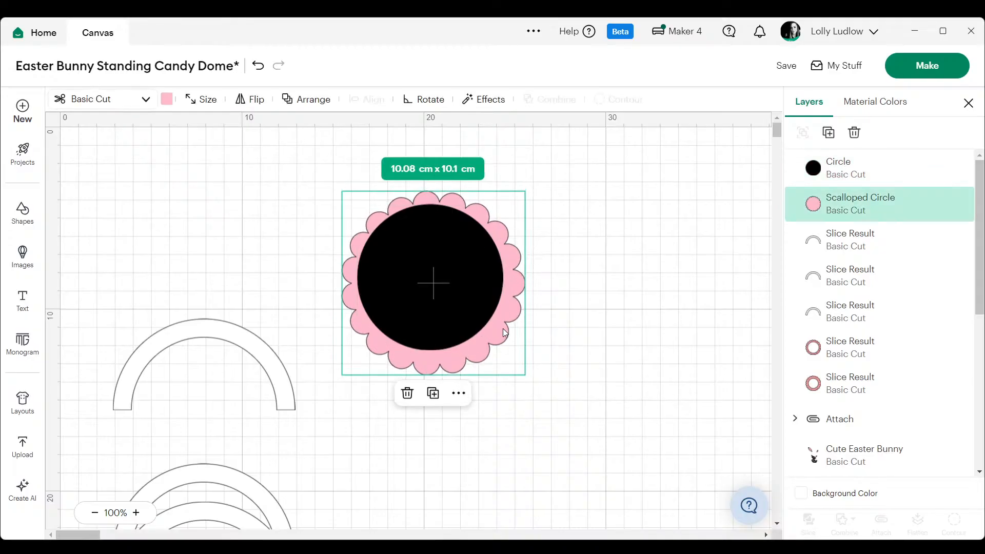
drag(503, 329, 500, 324)
click(528, 239)
- Duplicate the pink scalloped circle
click(509, 247)
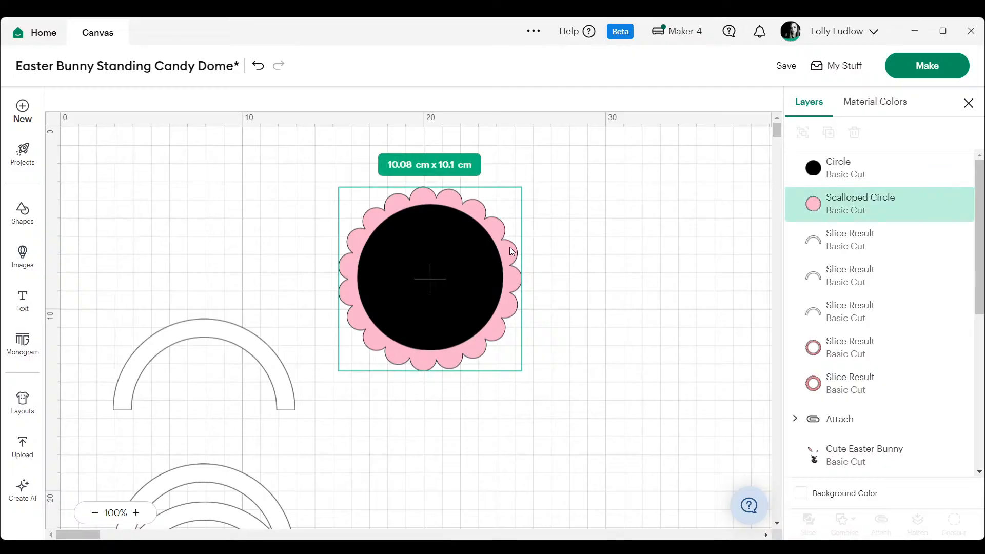
right_click(510, 248)
click(571, 333)
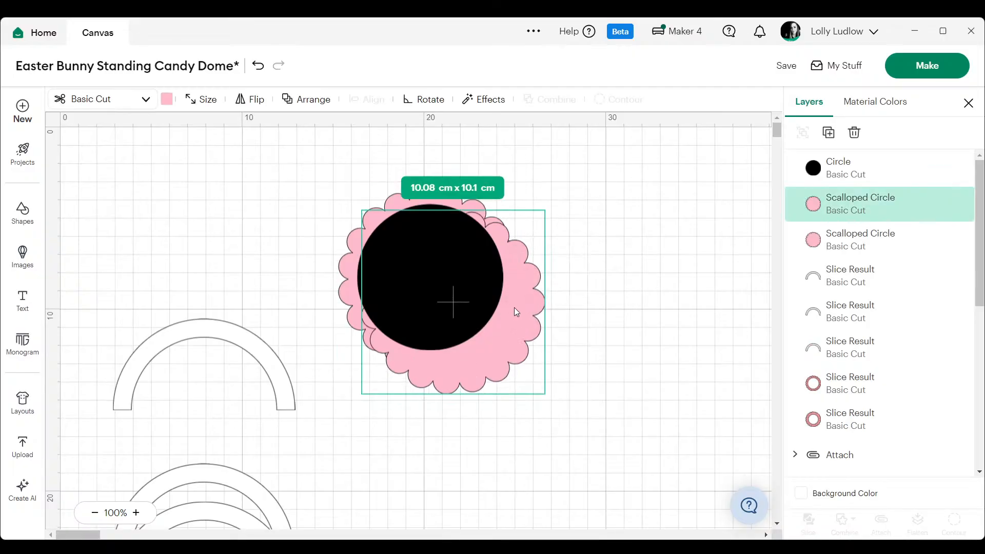
- Send the duplicated pink scalloped circle to the back and place it behind the original scalloped circle
drag(515, 309, 562, 309)
right_click(562, 310)
mouse_move(621, 490)
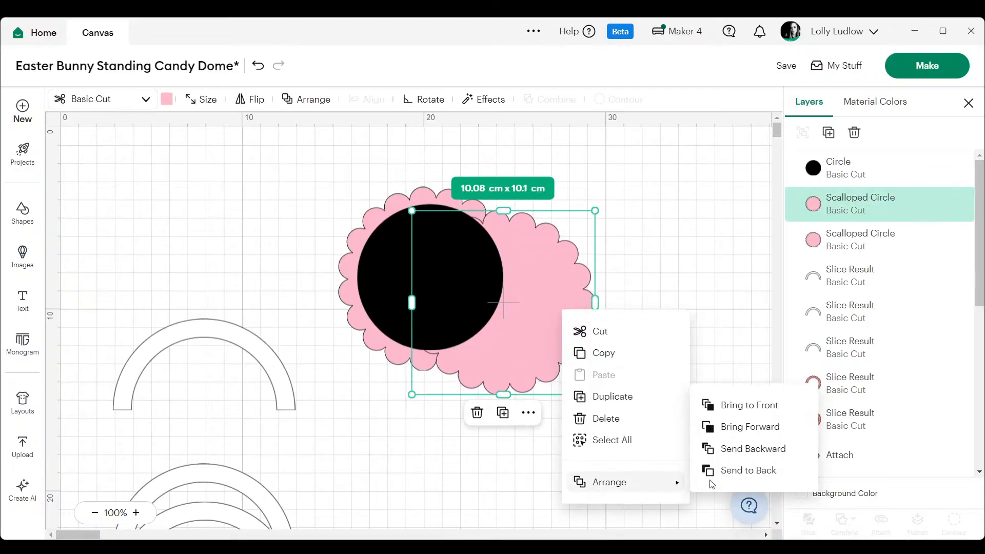
click(738, 470)
drag(552, 297, 499, 276)
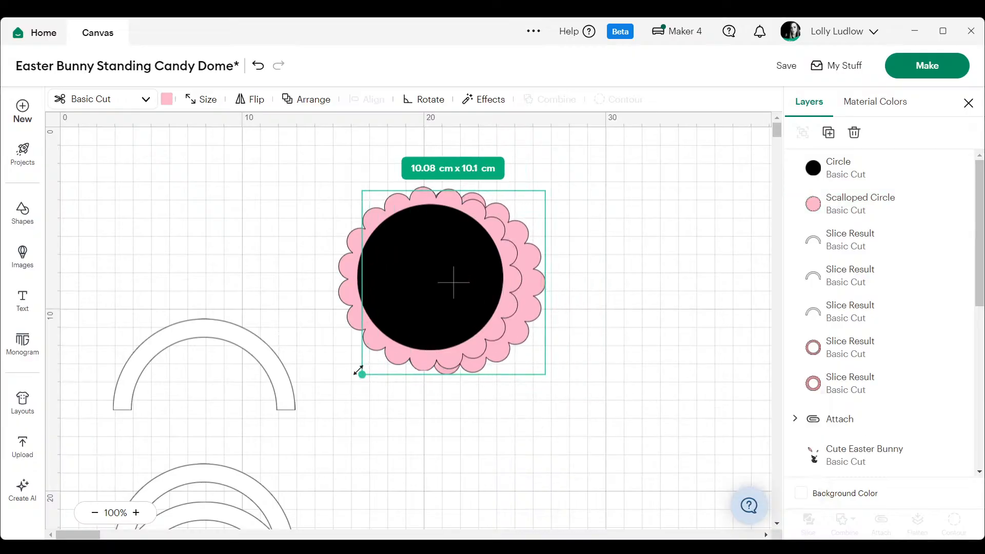
- Enlarge the rear scalloped circle to about 11.91 cm x 11.94 cm and move it beside the smaller one
drag(360, 371, 340, 390)
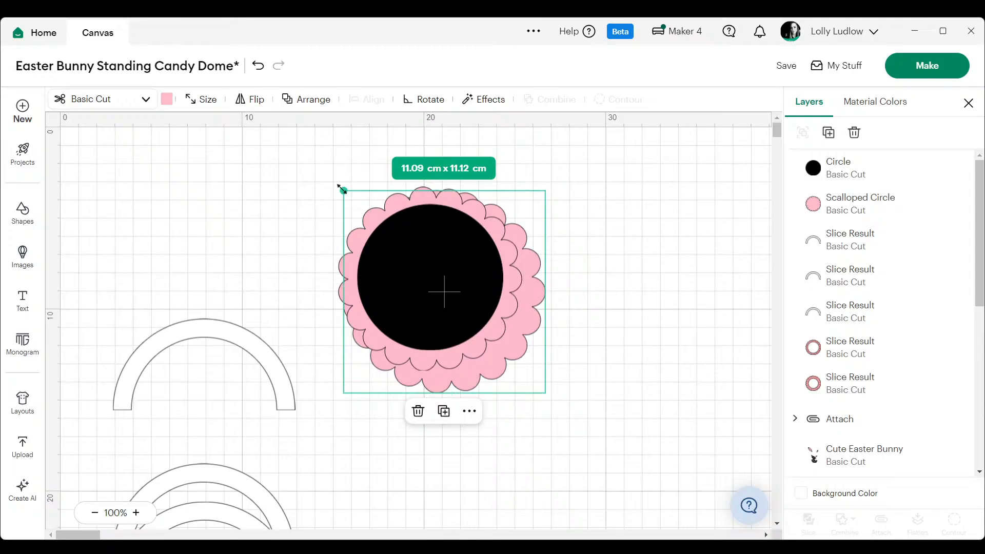
drag(343, 190, 336, 182)
drag(516, 351, 506, 343)
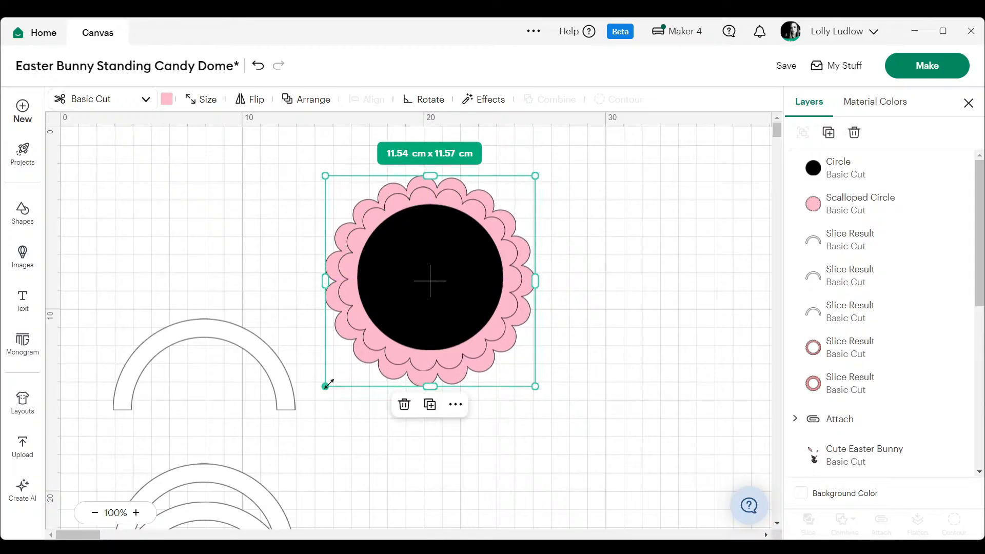
drag(325, 387, 319, 393)
drag(424, 383, 650, 384)
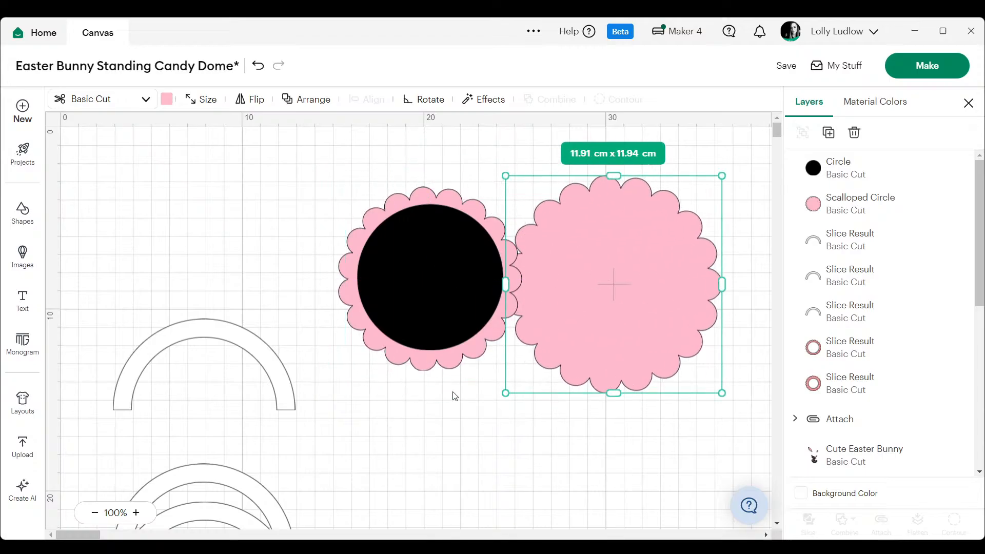
- Enlarge the smaller scalloped circle to about 10.67 cm x 10.7 cm and recentre it behind the black circle
click(424, 362)
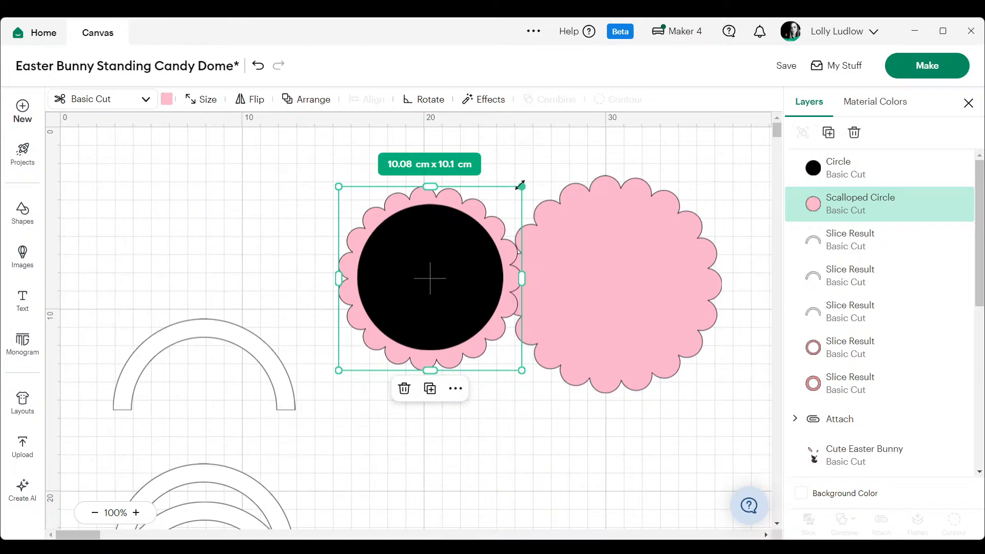
drag(521, 184, 533, 175)
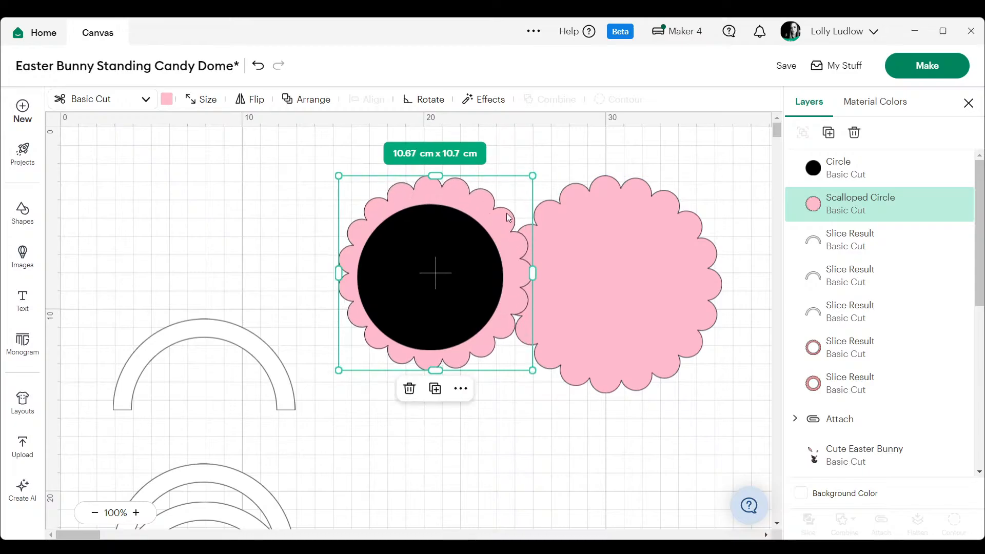
drag(507, 214, 502, 221)
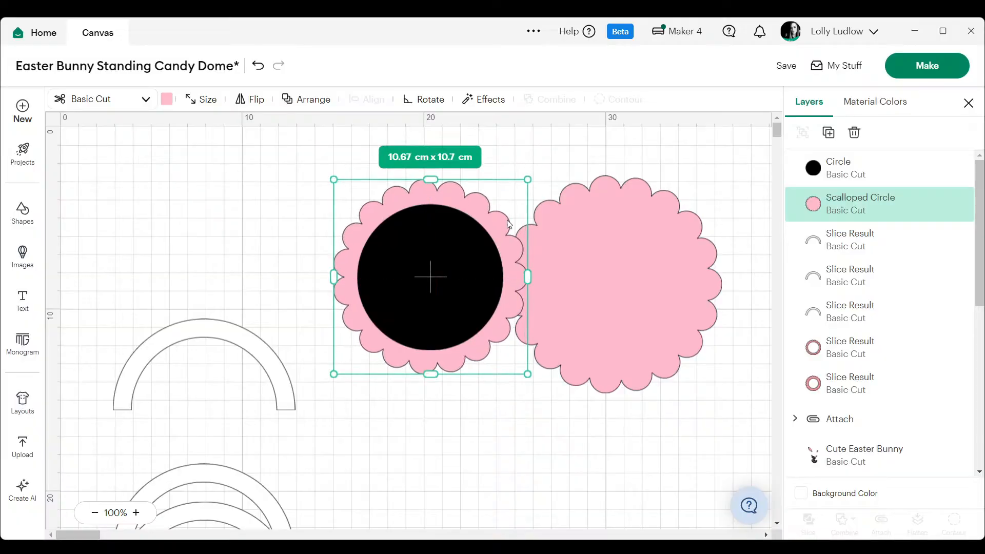
- Move the larger scalloped circle behind the smaller one, enlarge it to about 12.53 cm x 12.56 cm, and centre-align all three circles both ways
drag(674, 252, 484, 244)
drag(535, 177, 545, 170)
drag(637, 207, 465, 287)
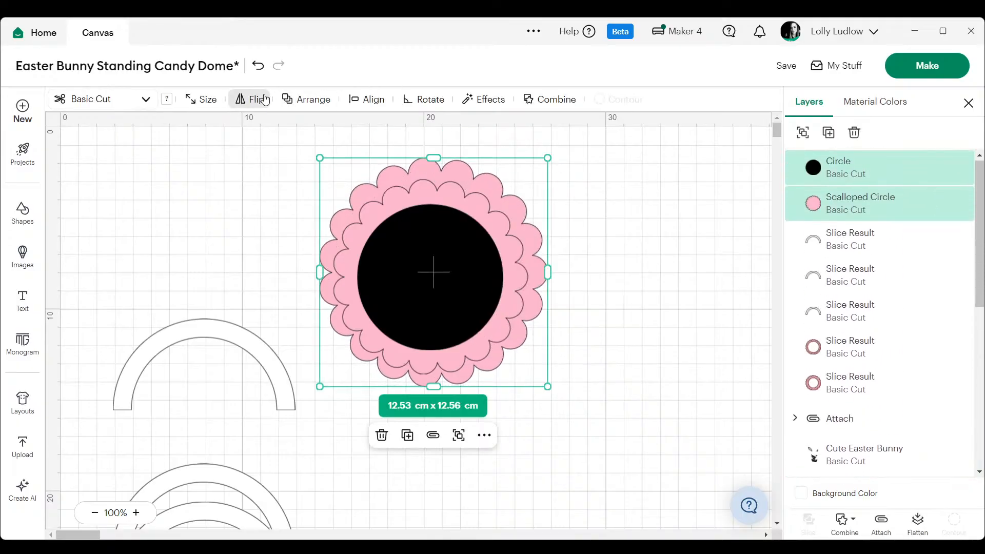
click(371, 99)
click(408, 185)
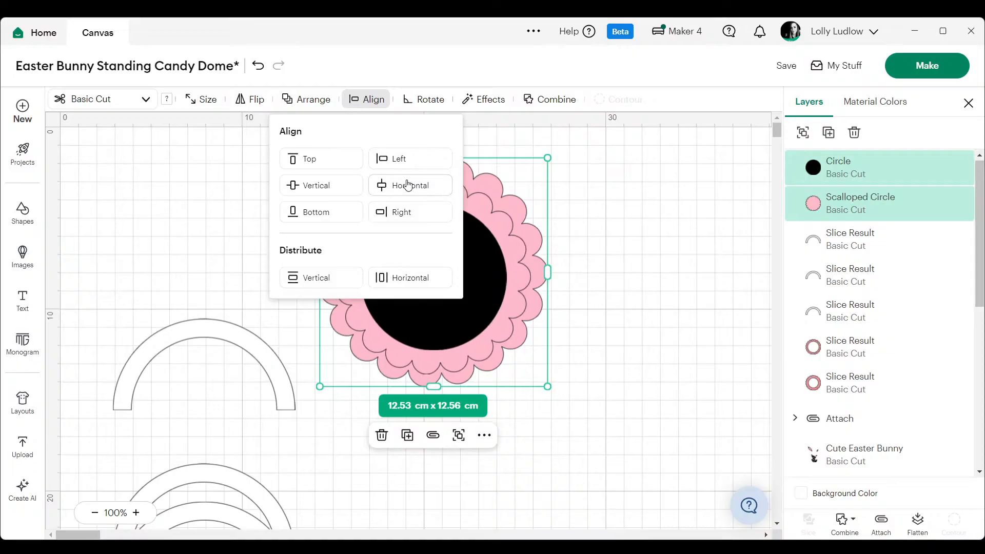
click(368, 100)
click(368, 100)
click(327, 188)
click(600, 211)
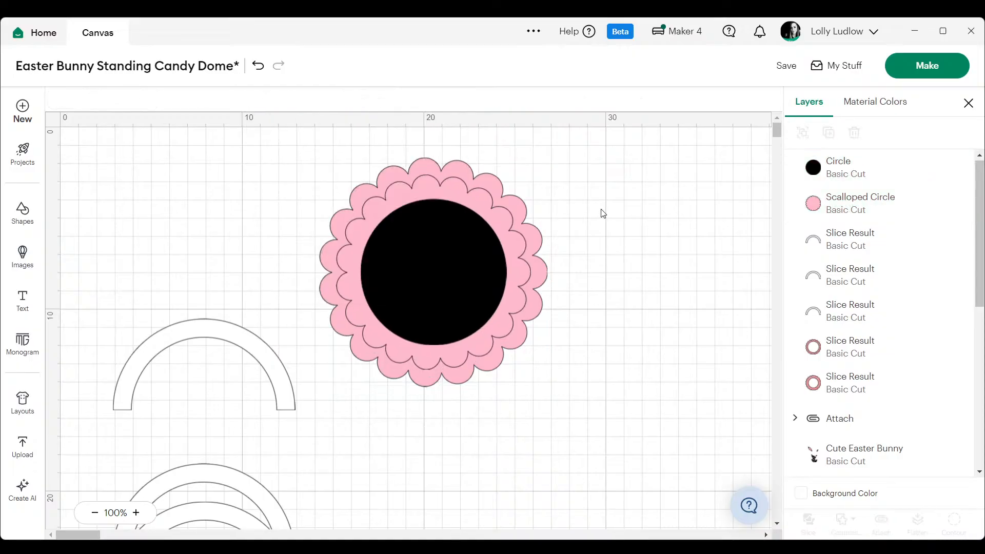
- Slice the smaller scalloped circle with the black circle and delete the pink cut-out
click(793, 209)
shift+click(831, 169)
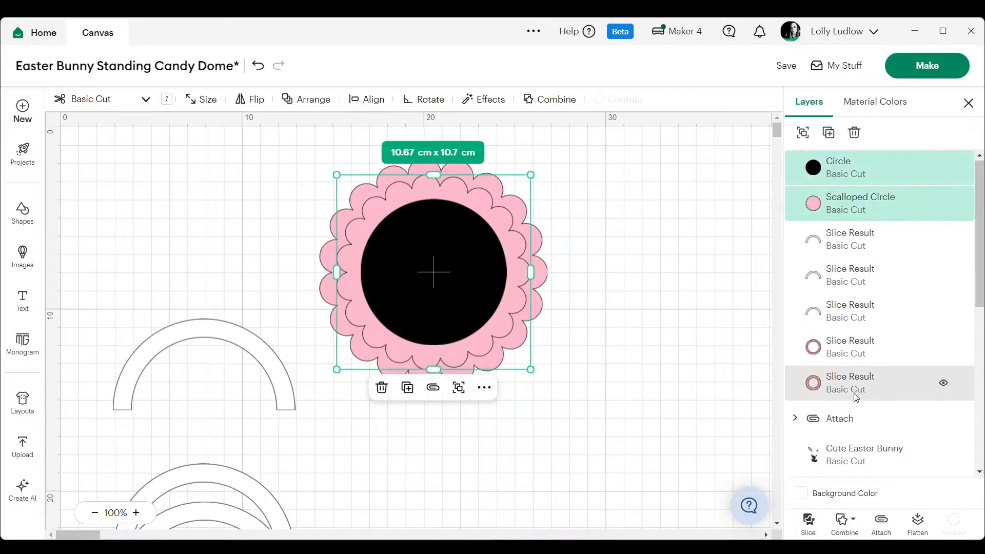
click(809, 522)
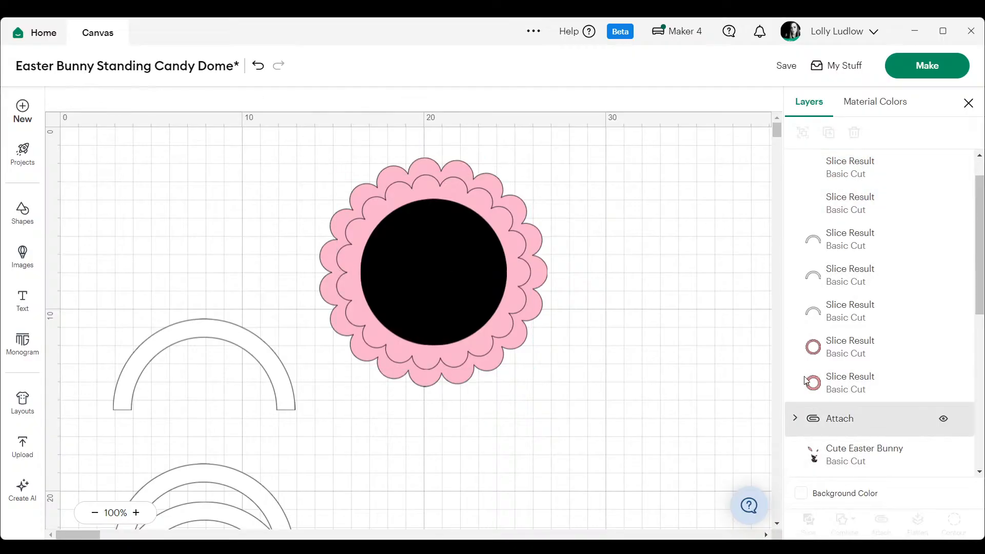
click(826, 170)
key(Delete)
- Slice the larger scalloped circle with the same 8 cm black circle
click(825, 173)
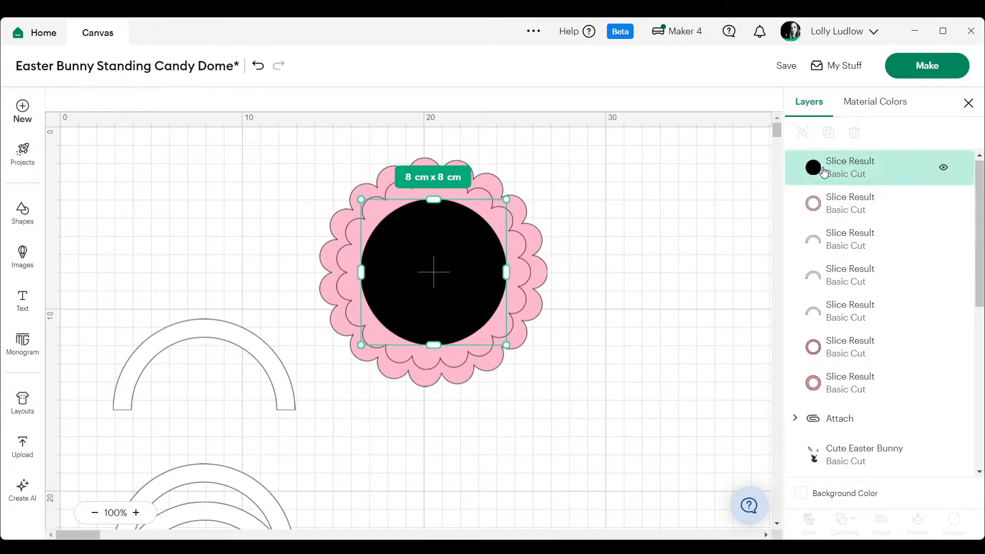
scroll(828, 179, down, 5)
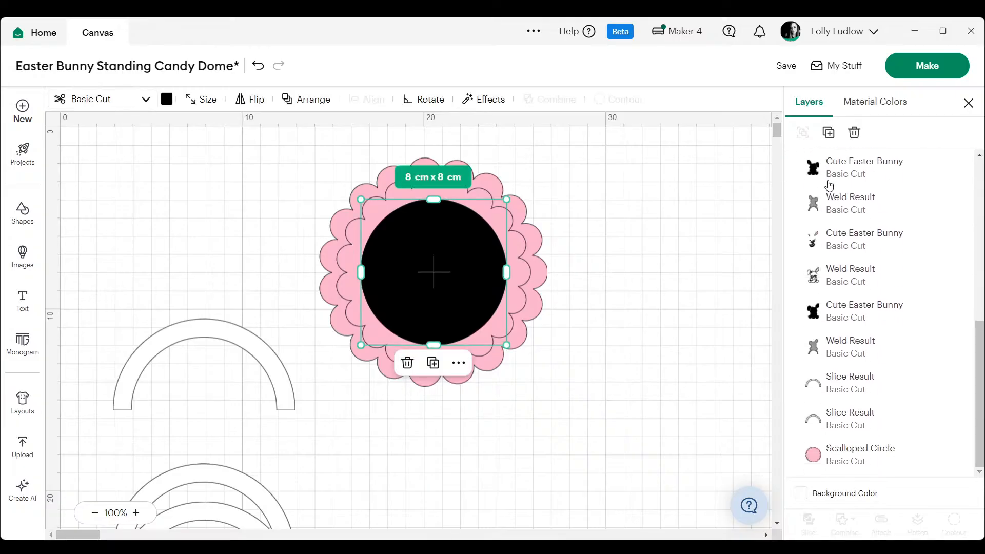
ctrl+click(860, 462)
click(810, 522)
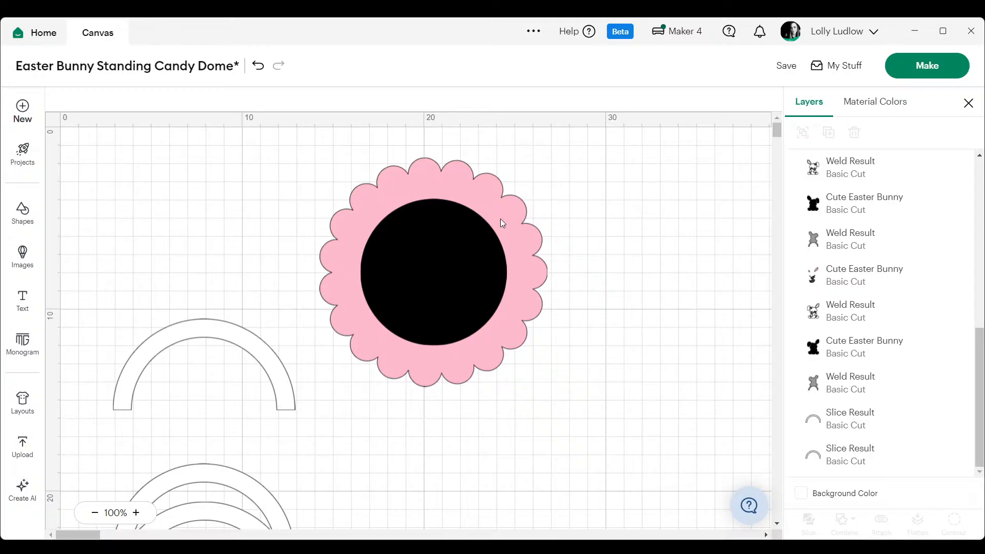
- Delete the leftover pink and black cut-out circles and move the smaller scalloped ring in front of the larger one
scroll(821, 200, down, 5)
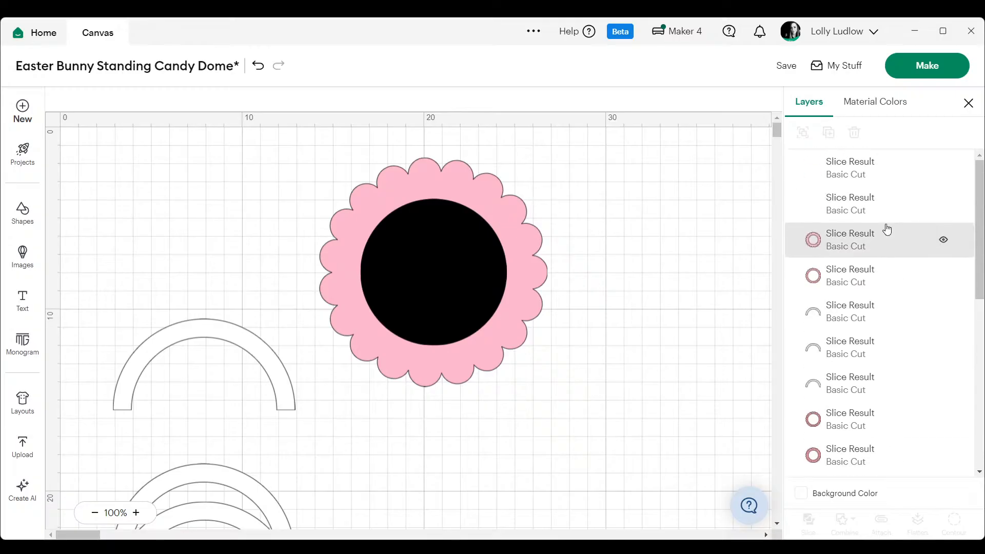
click(818, 195)
key(Delete)
click(828, 179)
key(Delete)
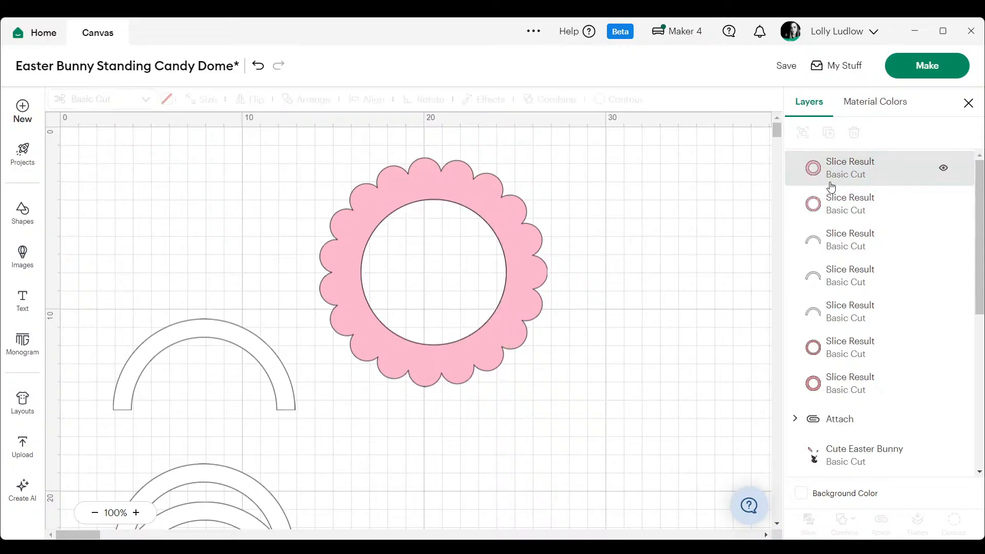
drag(827, 198, 841, 167)
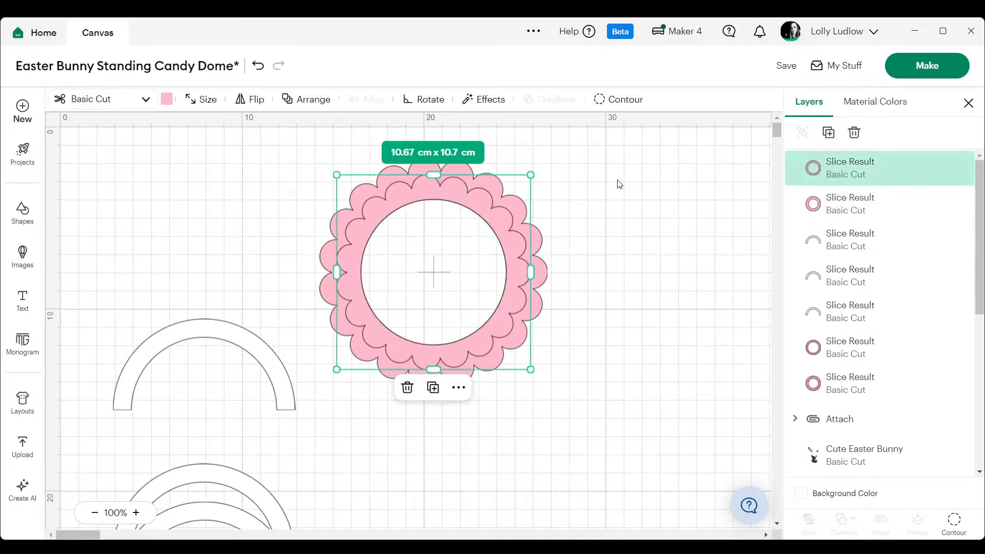
click(607, 185)
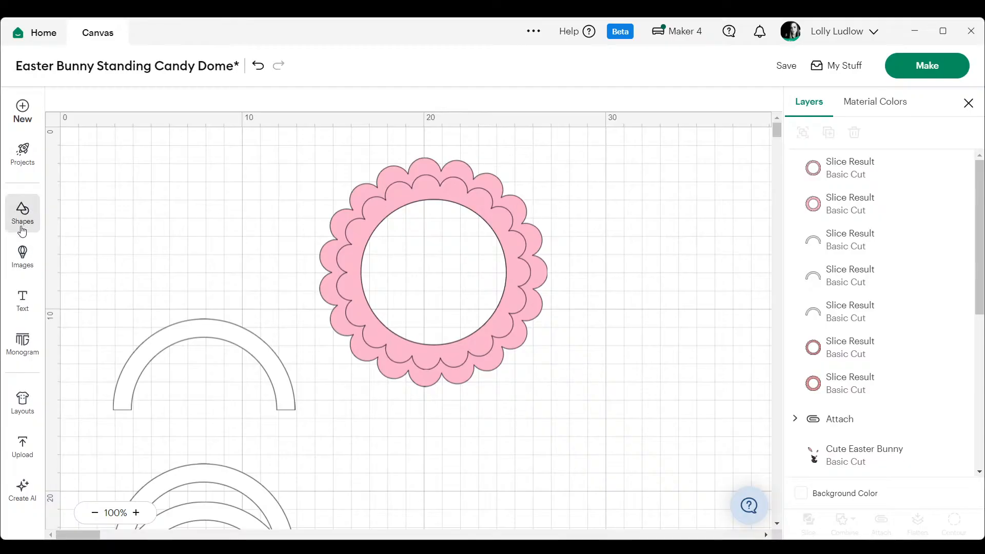
- Add three basic circle shapes to the canvas
click(22, 215)
click(93, 432)
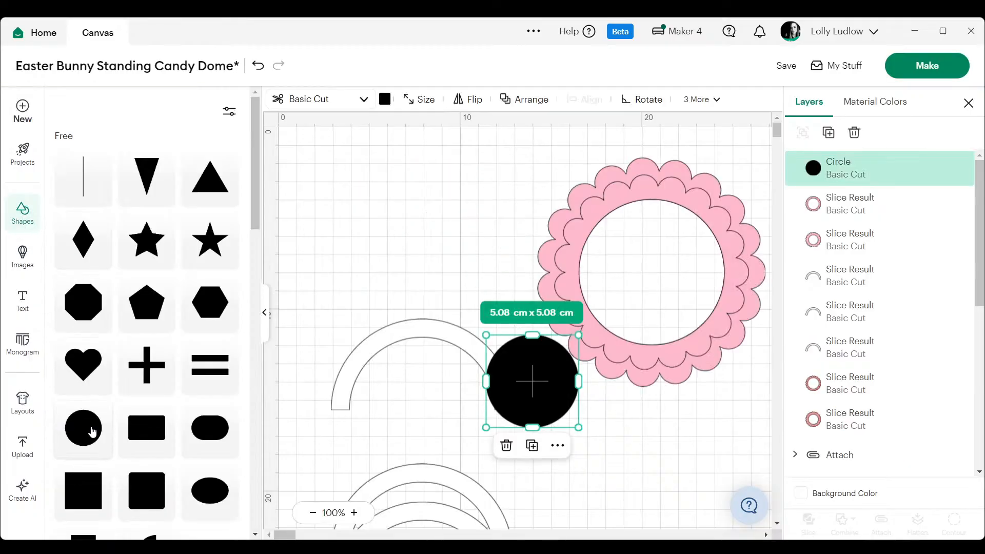
click(92, 431)
click(92, 431)
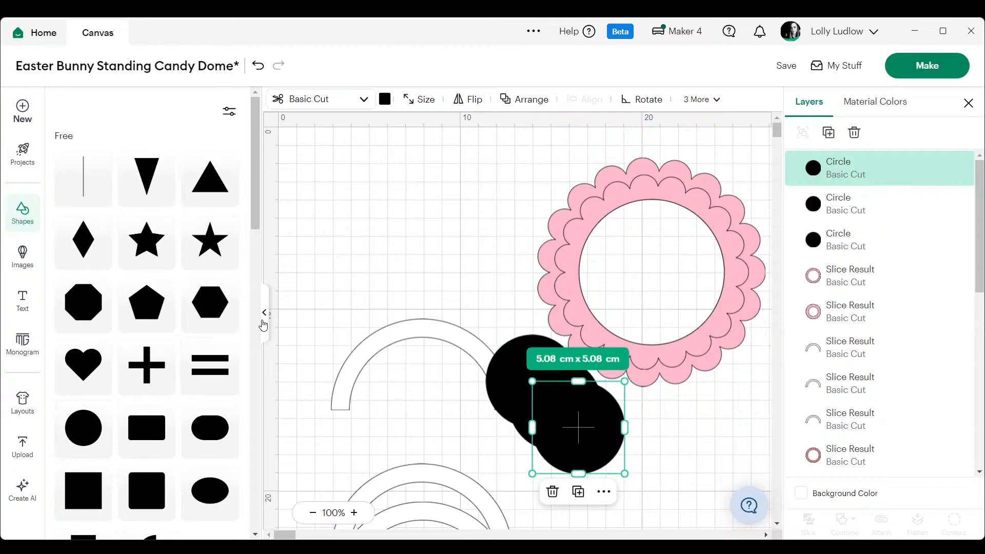
click(263, 325)
- Move one of the new black circles beside the scalloped rings and colour it white
drag(373, 399, 639, 219)
click(167, 99)
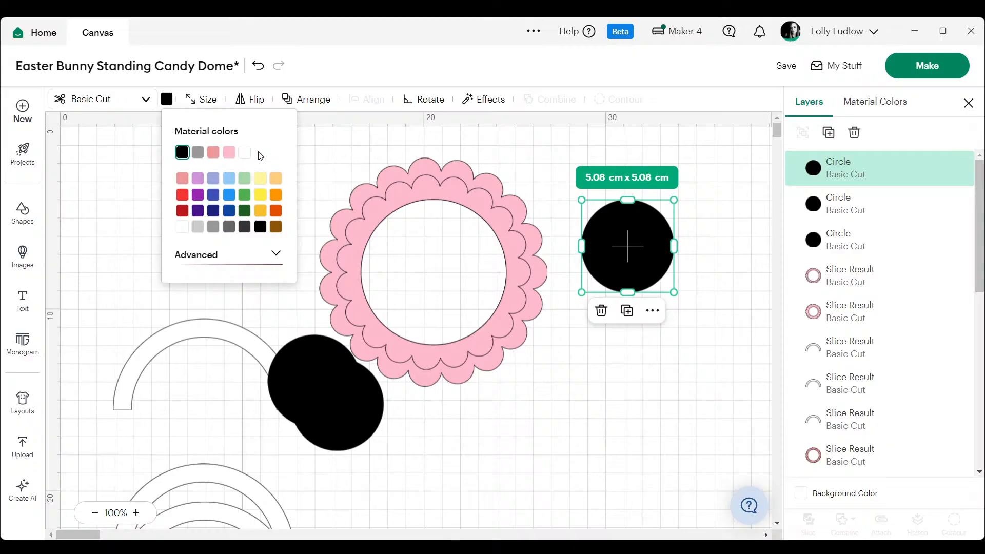
click(245, 153)
click(717, 196)
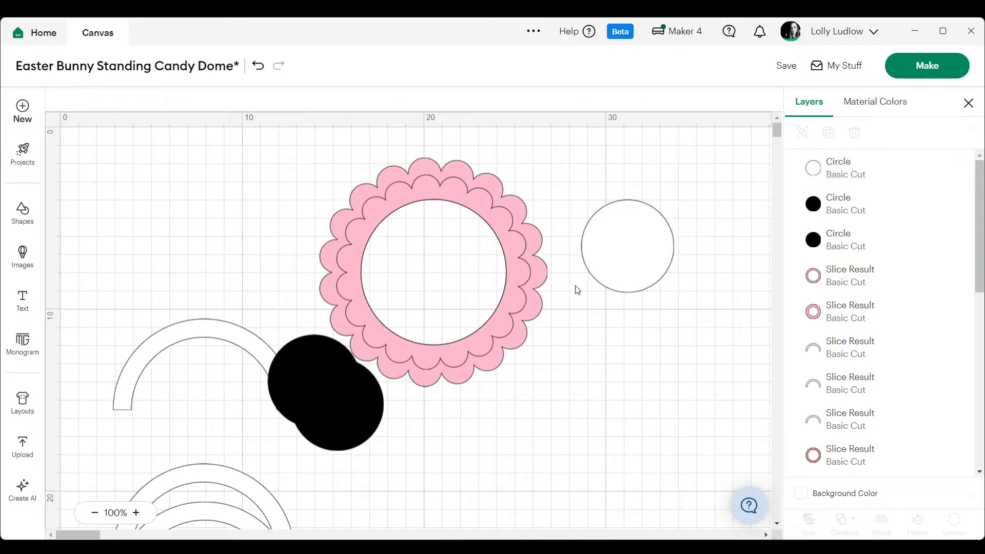
- Enlarge the white circle to about 10.53 cm, centre it on the scalloped rings and send it to the back
drag(627, 260, 394, 254)
drag(433, 288, 517, 373)
drag(465, 315, 463, 305)
drag(340, 182, 336, 183)
drag(519, 360, 527, 371)
drag(470, 324, 452, 306)
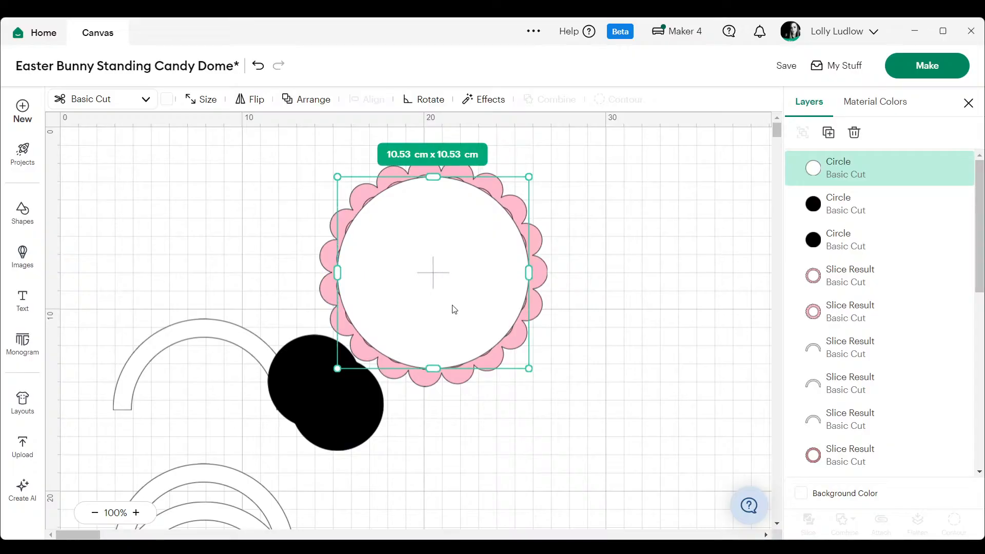
right_click(452, 306)
mouse_move(549, 478)
click(636, 464)
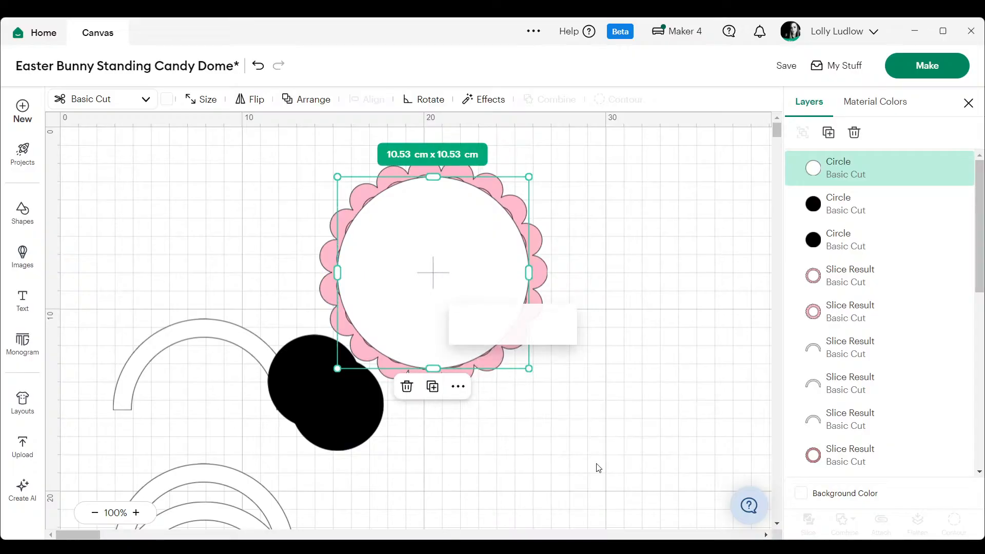
click(609, 310)
- Separate the two black circles, then enlarge one to about 6.55 cm and centre it inside the rings' opening
drag(319, 406, 639, 236)
drag(278, 382, 655, 462)
drag(570, 383, 435, 273)
drag(498, 212, 493, 219)
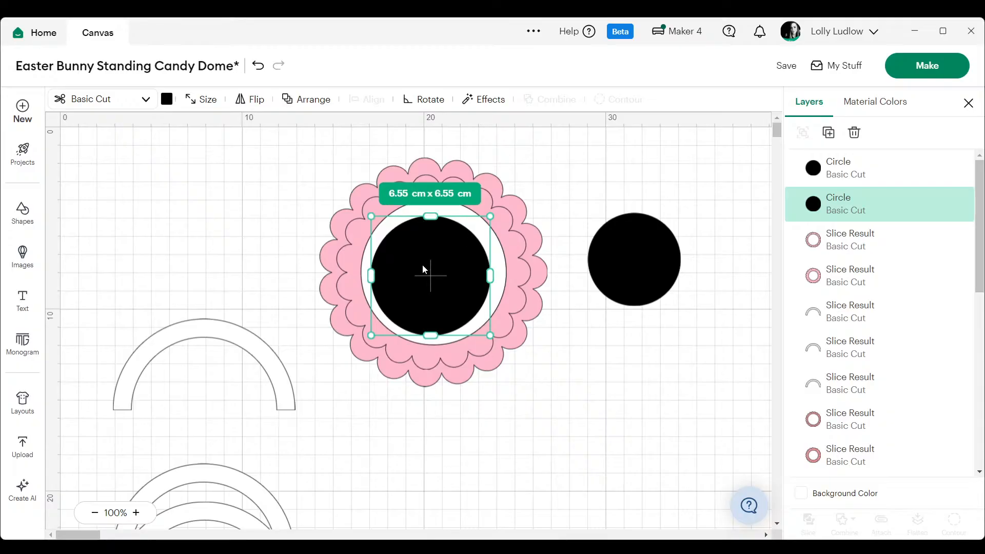
drag(423, 265, 424, 267)
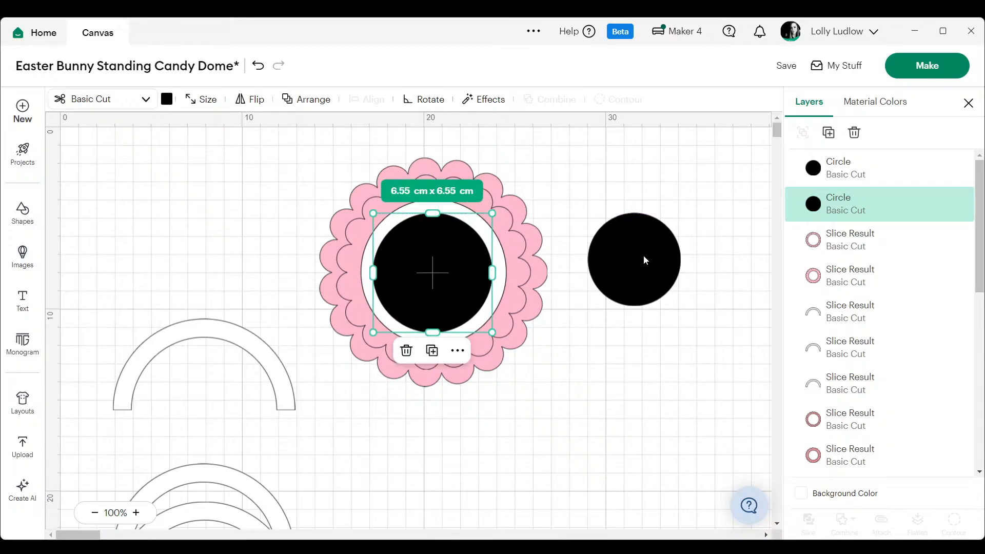
- Shrink the remaining black circle to about 1.81 cm and place it overlapping the upper edge of the larger black circle
click(644, 254)
drag(680, 208, 621, 272)
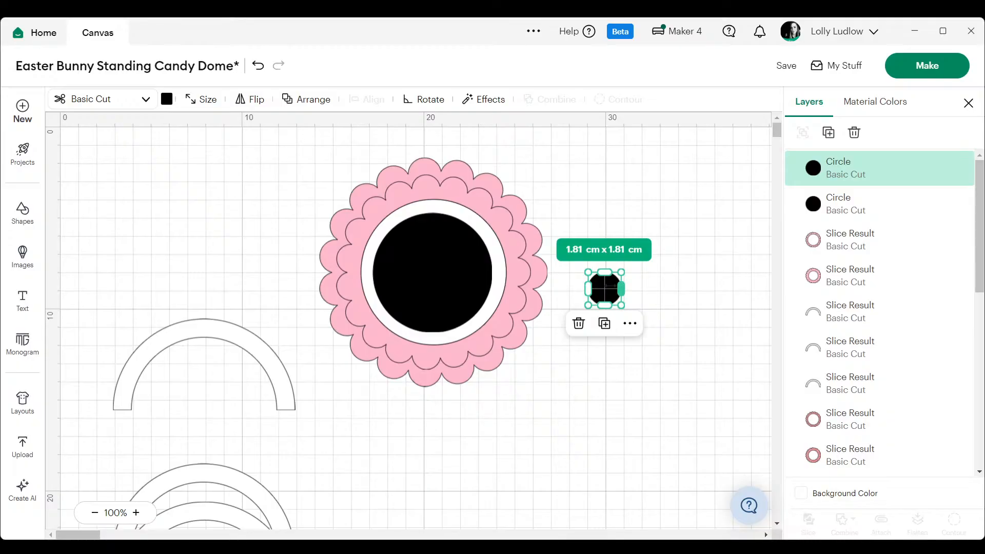
drag(606, 291, 455, 229)
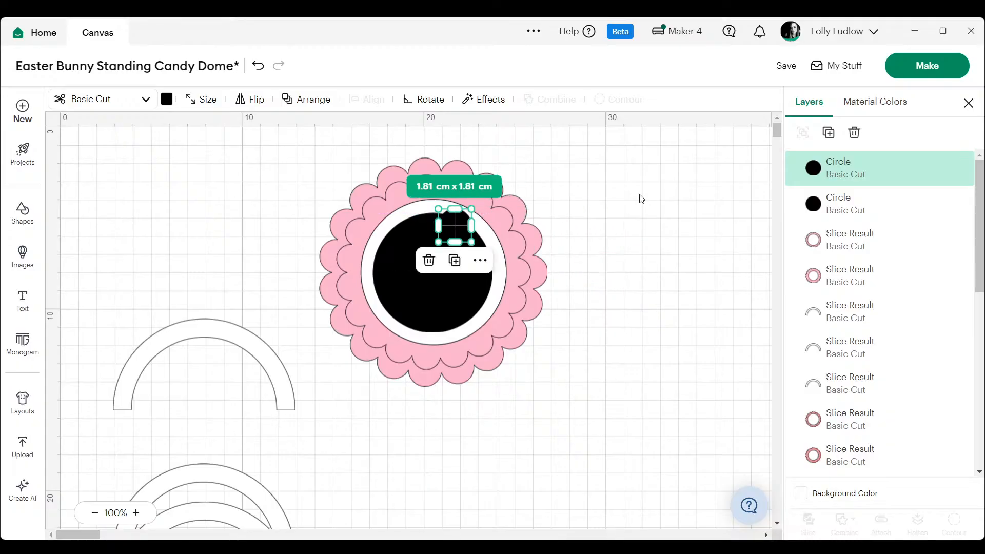
- Weld the two black circles together, reduce the shape to about 6.36 cm x 6.58 cm and recentre it in the opening
shift+click(818, 200)
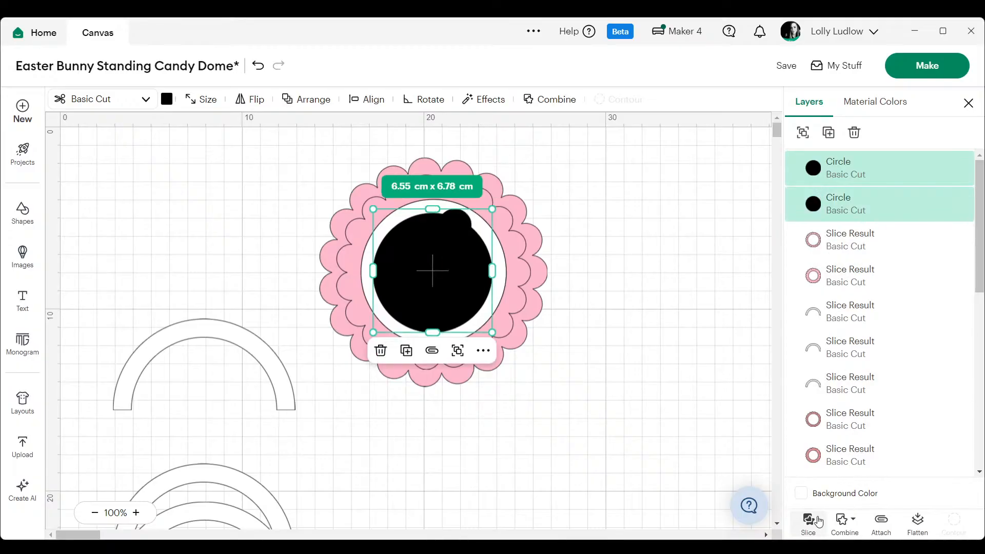
click(843, 520)
click(865, 380)
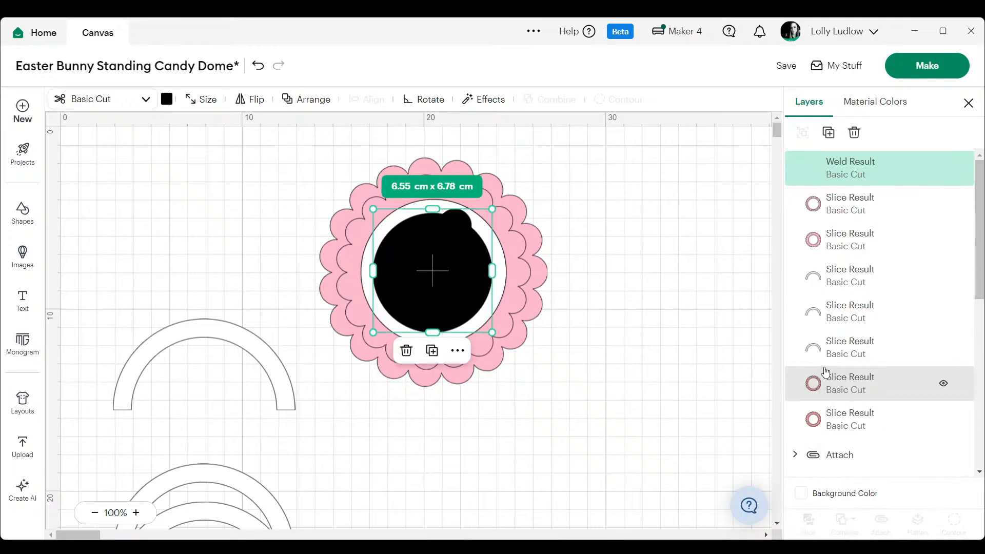
drag(492, 209, 489, 213)
drag(436, 261, 438, 262)
- Change the welded tab shape's operation from a basic cut to Perforate
click(122, 101)
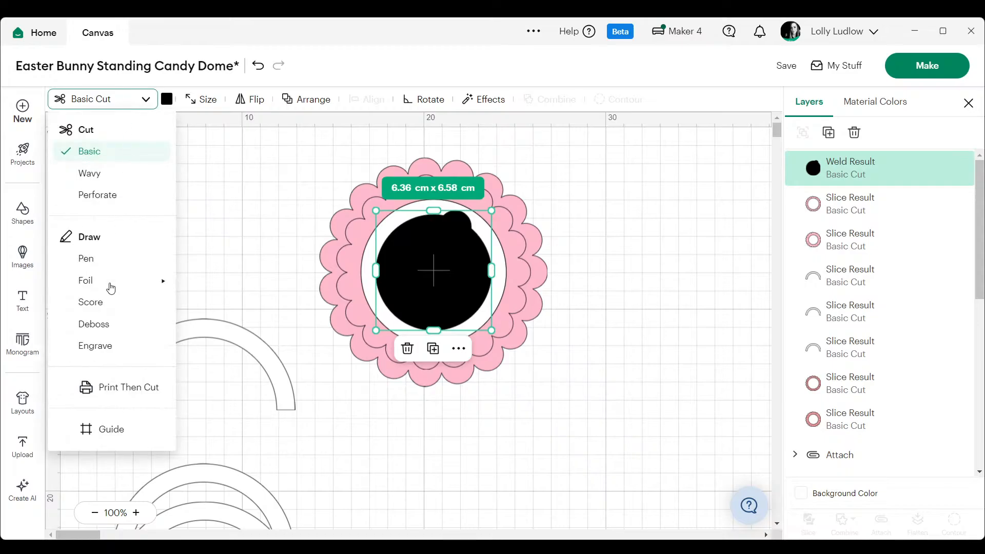
click(117, 194)
click(664, 193)
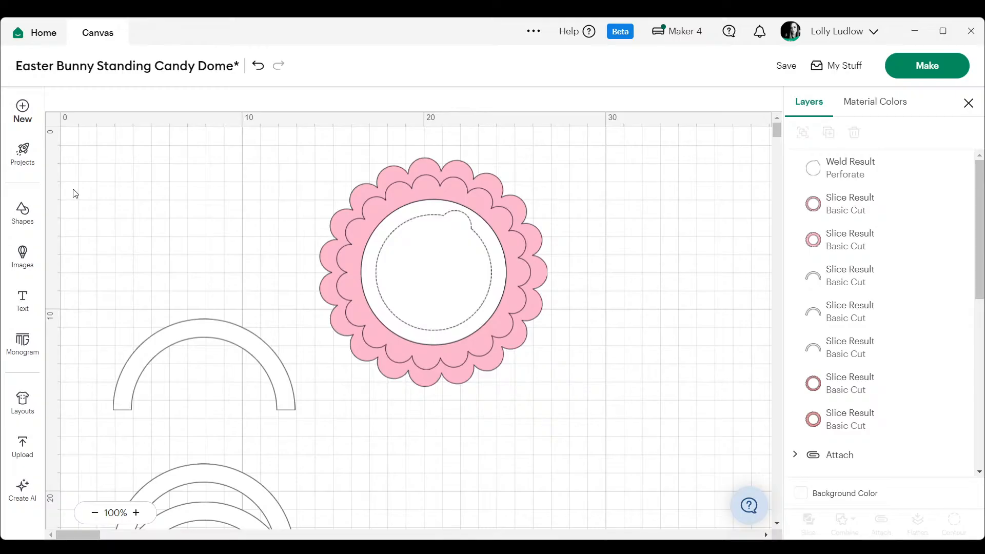
- Search the image library for "perforated circle" to view ready-made tab openings
click(24, 255)
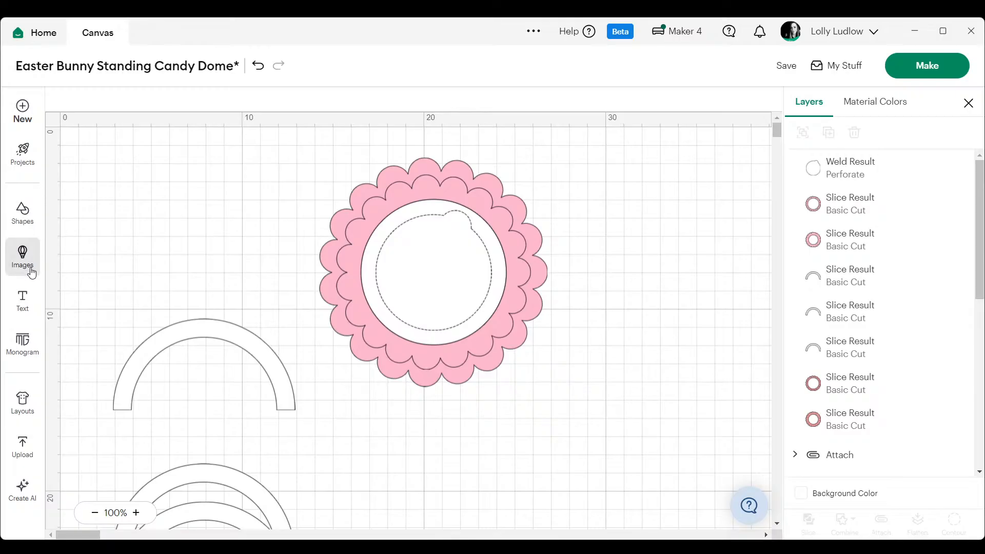
click(139, 114)
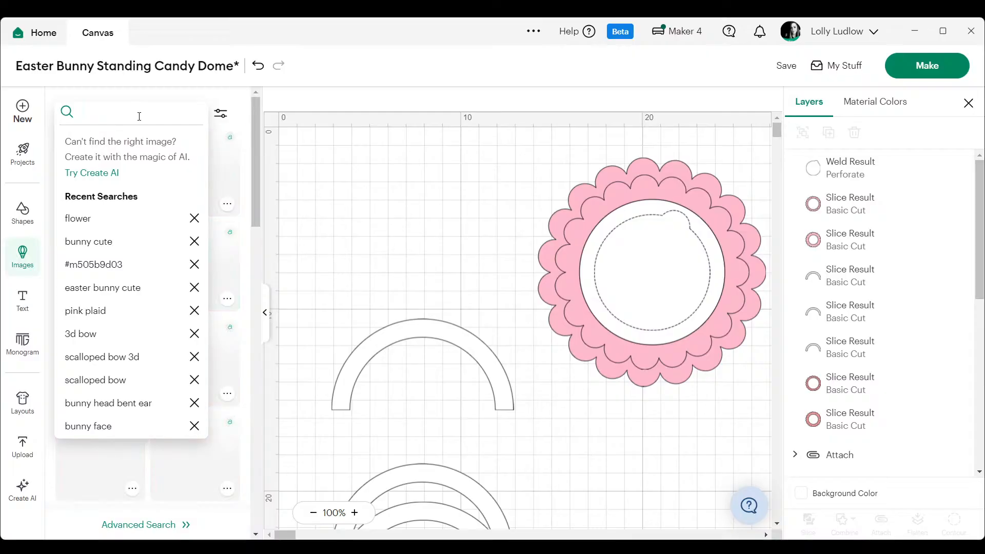
text(perforat)
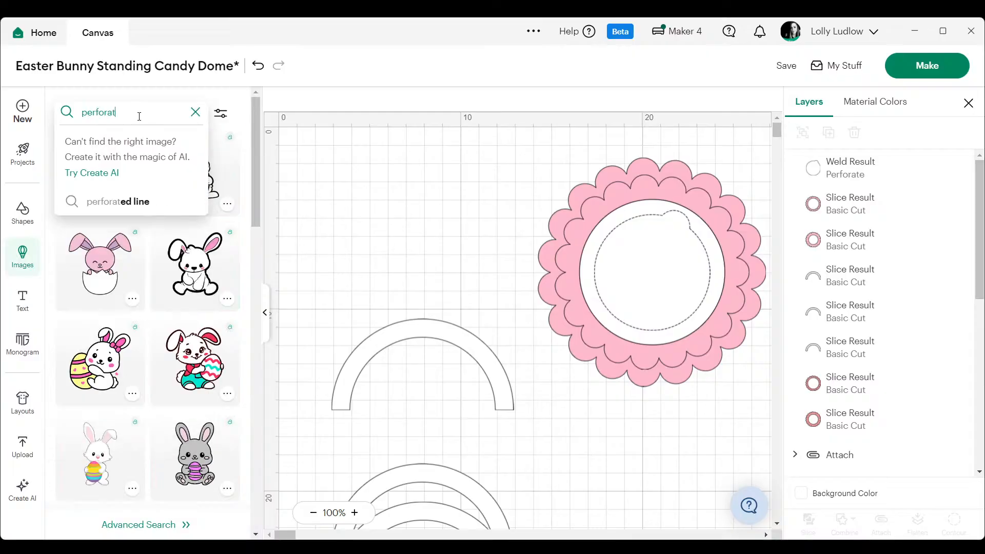
text(ed circle)
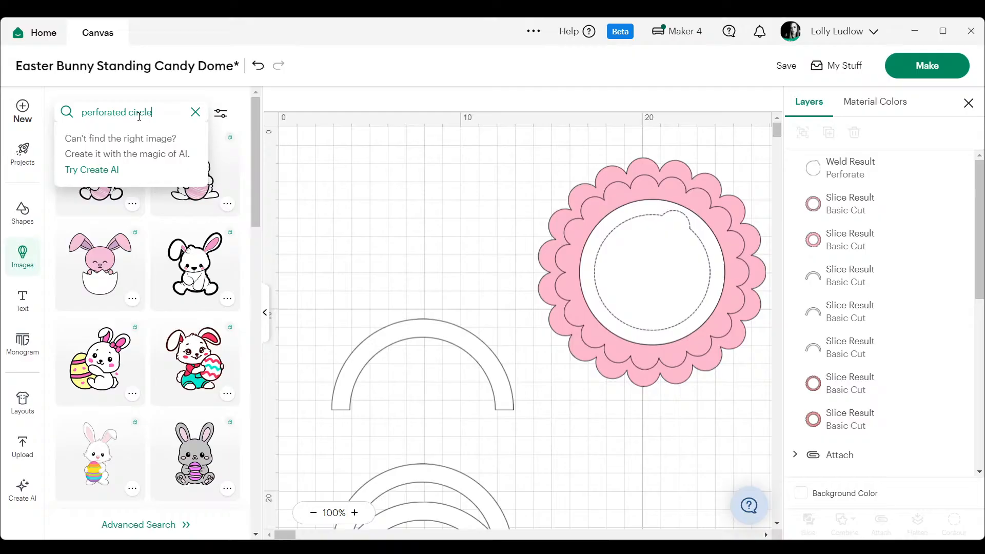
key(Return)
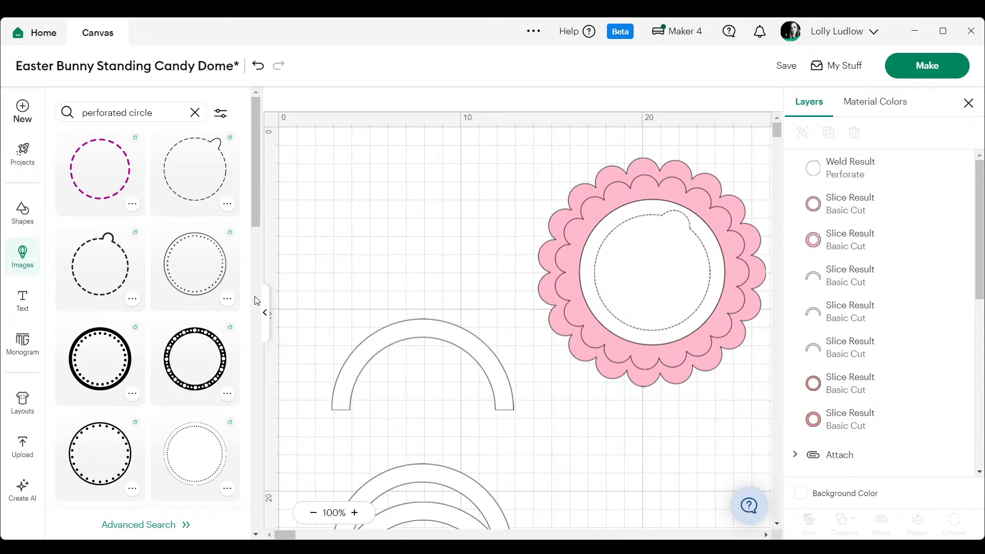
click(265, 314)
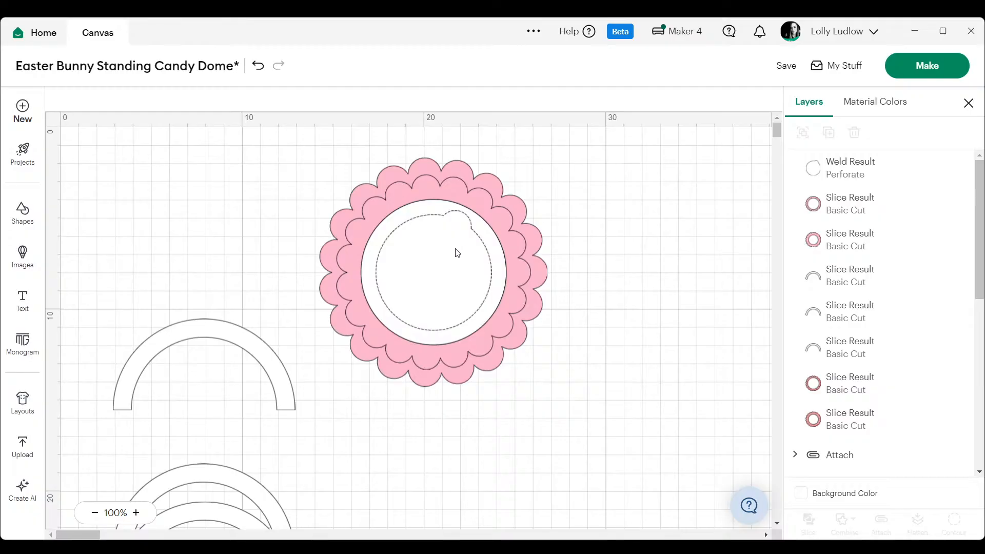
- Attach the perforated tab shape to the white backing circle and send the attached piece to the back, behind the pink scalloped rings
click(440, 255)
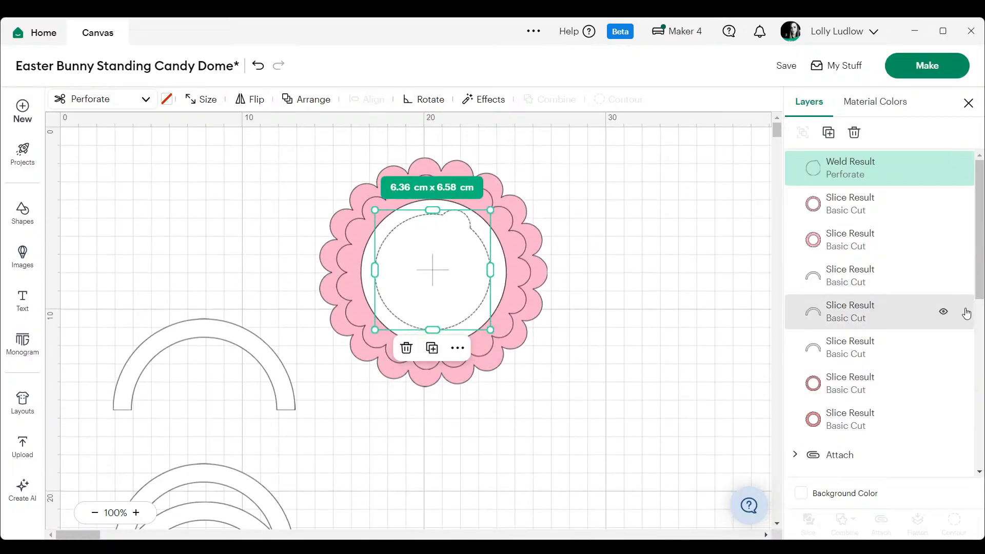
scroll(967, 314, down, 10)
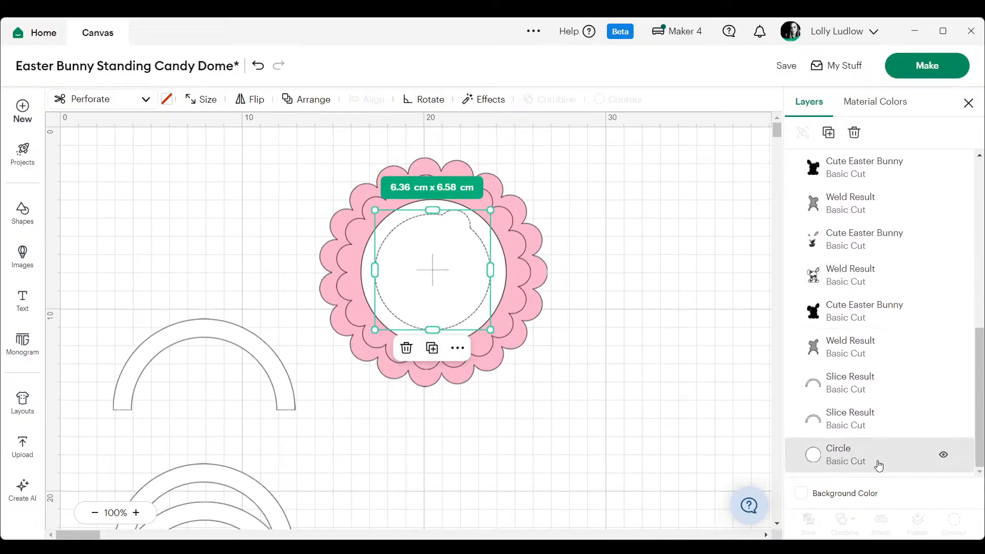
shift+click(879, 465)
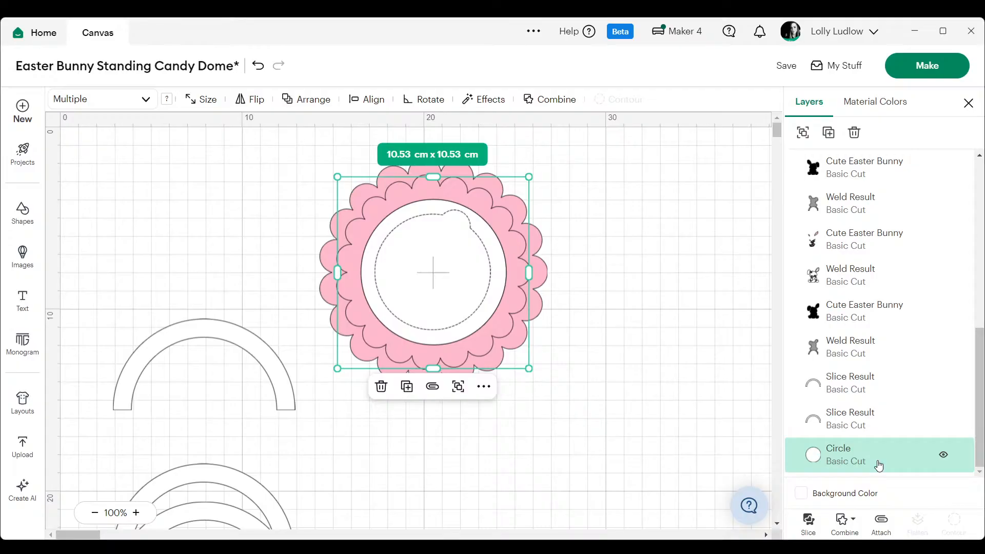
click(877, 526)
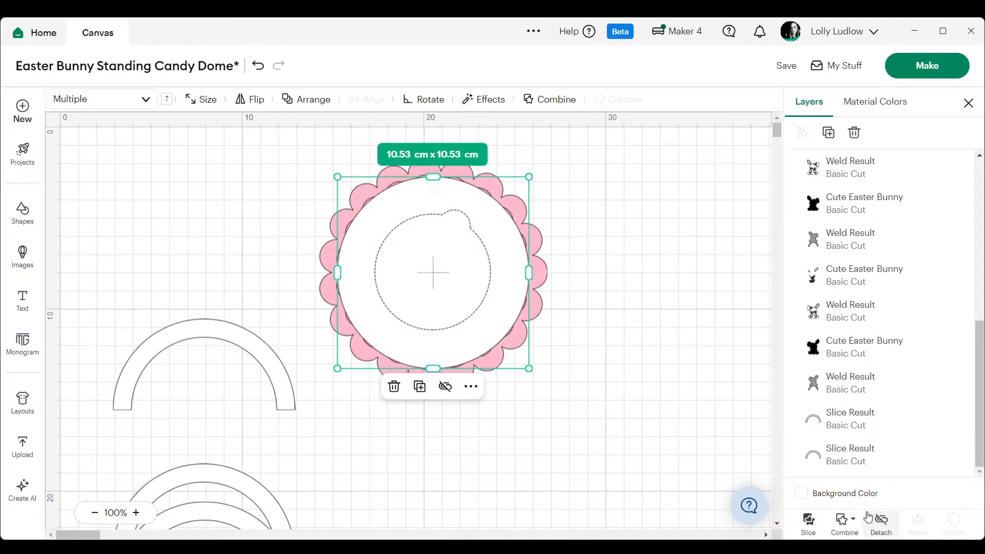
right_click(473, 248)
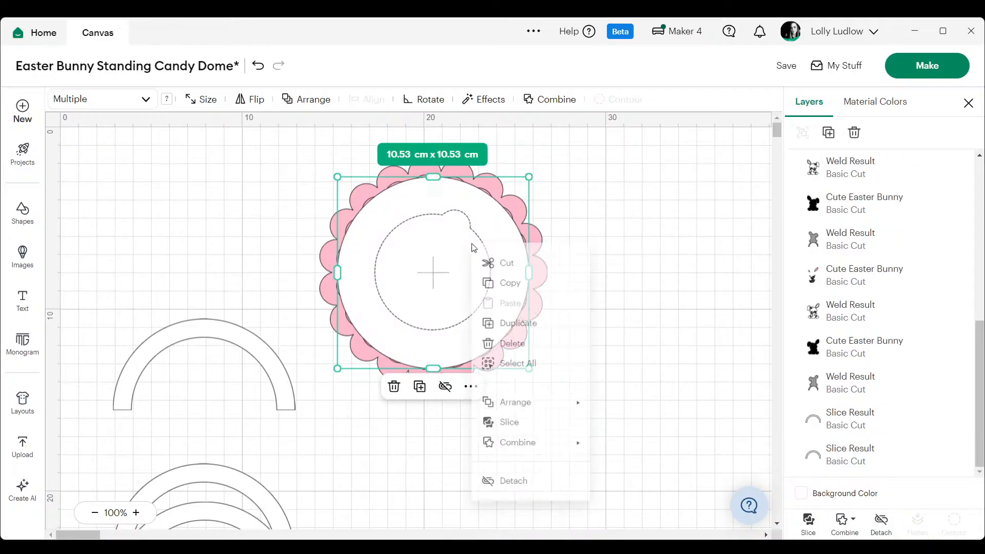
mouse_move(581, 417)
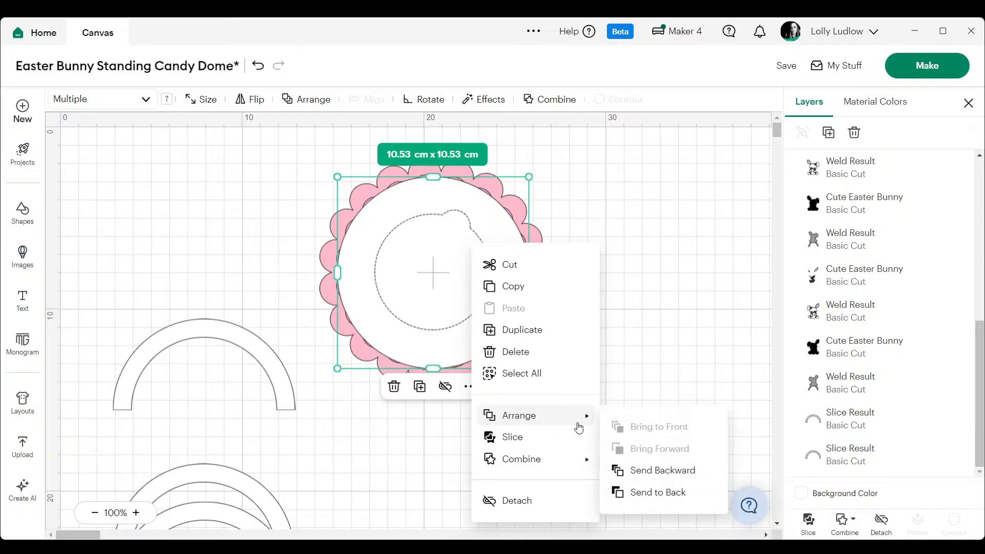
click(654, 492)
- Move the scalloped rings together with the white perforated backing about 10 cm to the right on the canvas
click(433, 308)
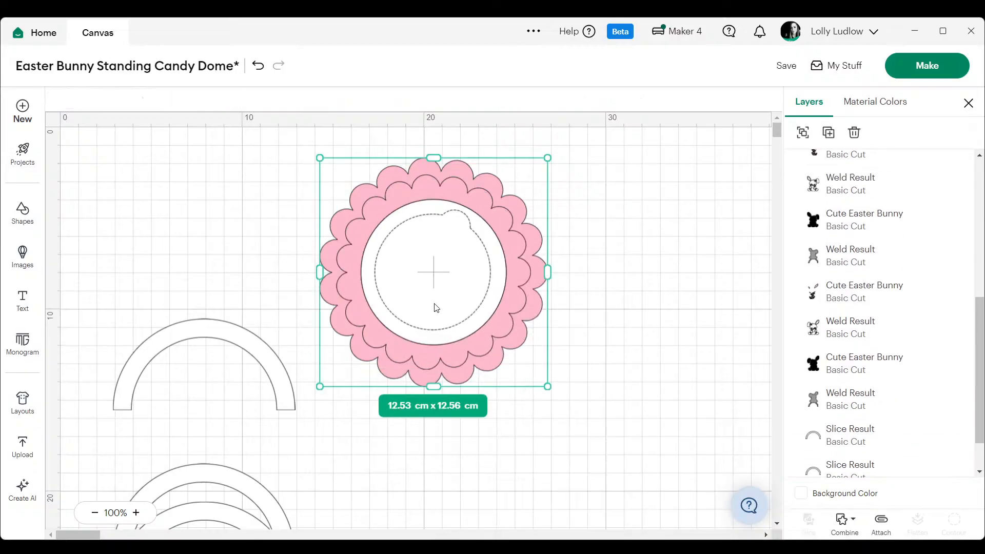
drag(433, 308, 618, 306)
click(301, 285)
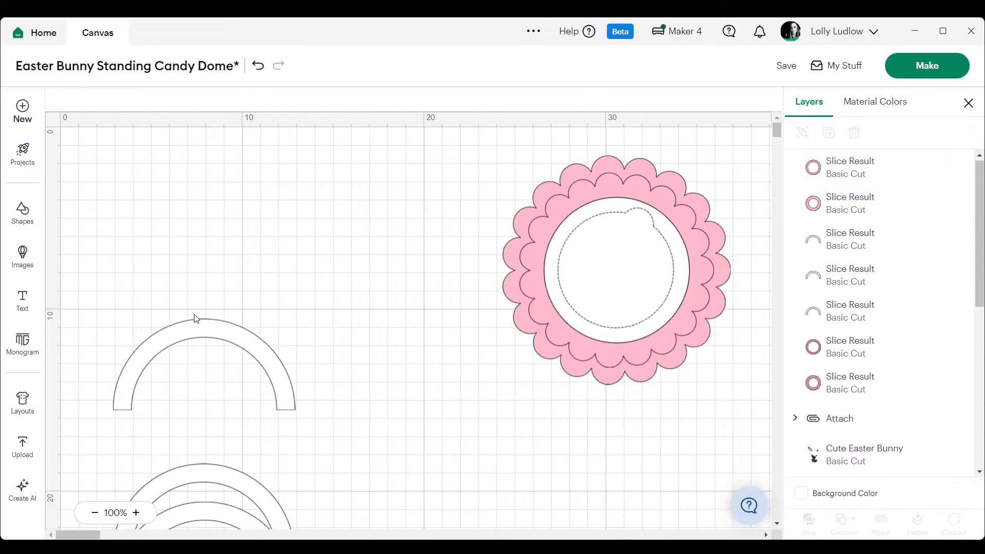
- Reposition the single 10 cm x 5 cm arch just above the group of nested arches
drag(215, 344, 340, 315)
click(315, 211)
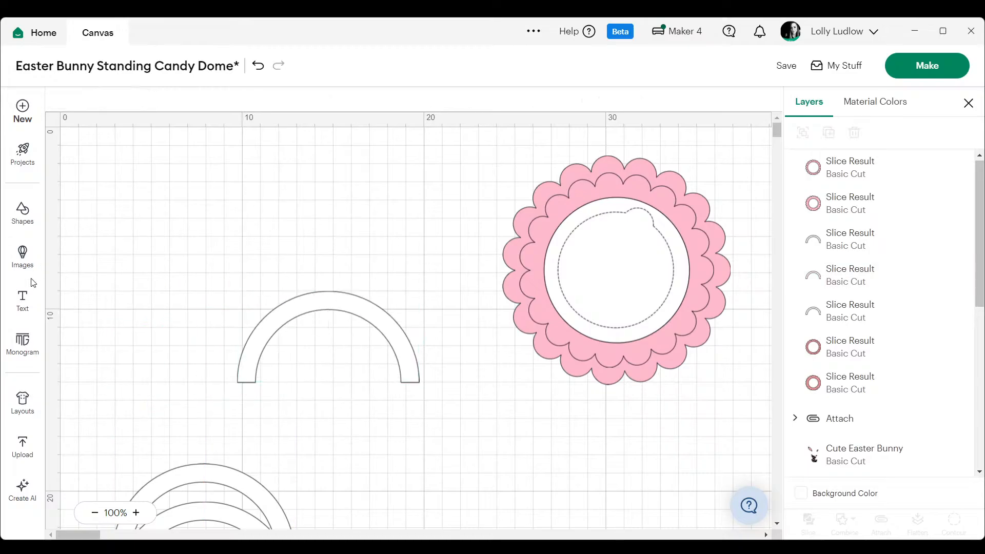
drag(326, 324, 202, 362)
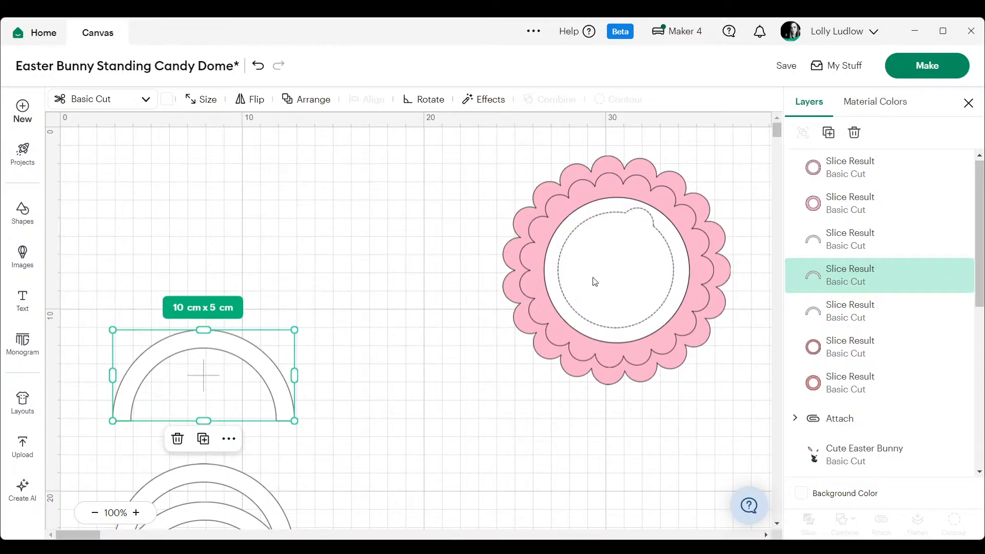
- Clear the previous image search and browse the bunny pictures in the image library for a suitable topper
click(34, 257)
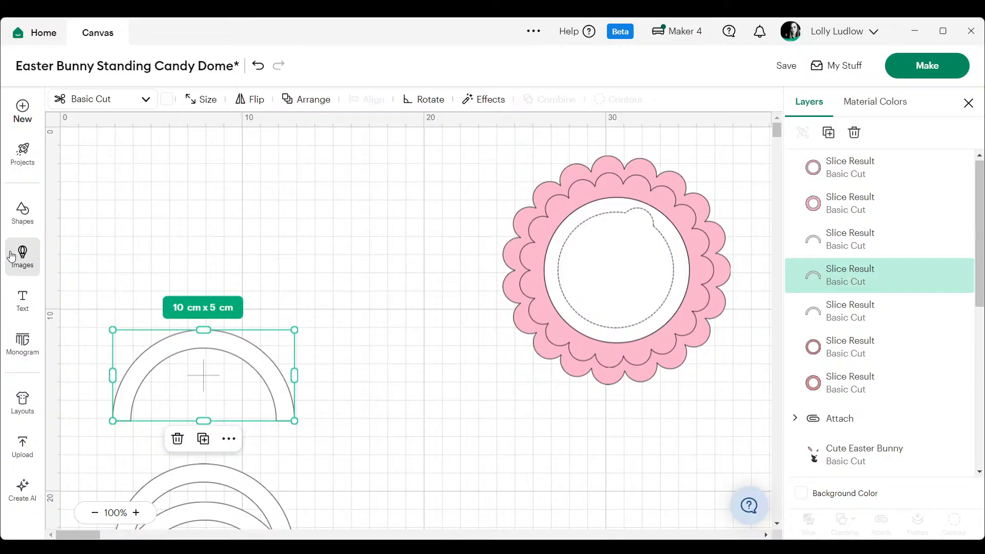
click(195, 113)
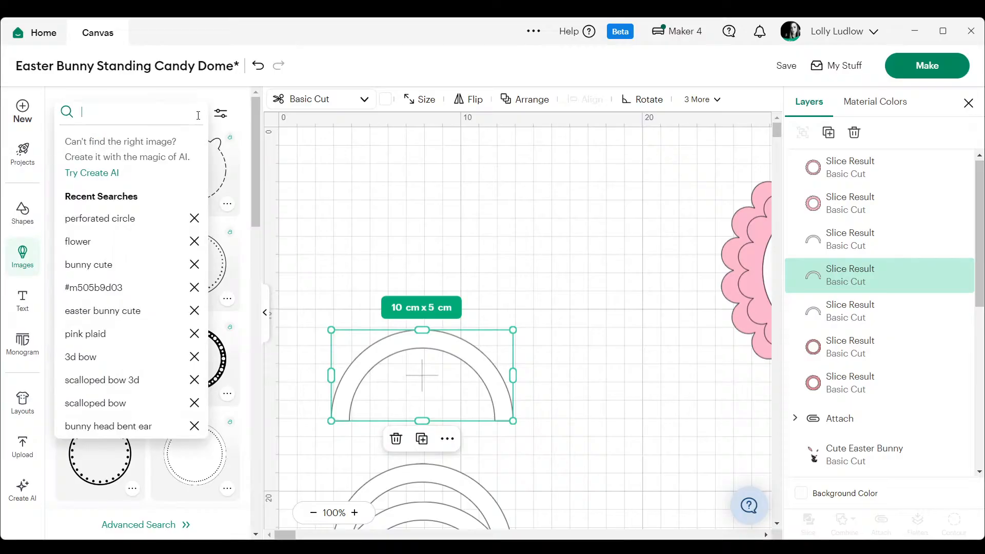
click(302, 176)
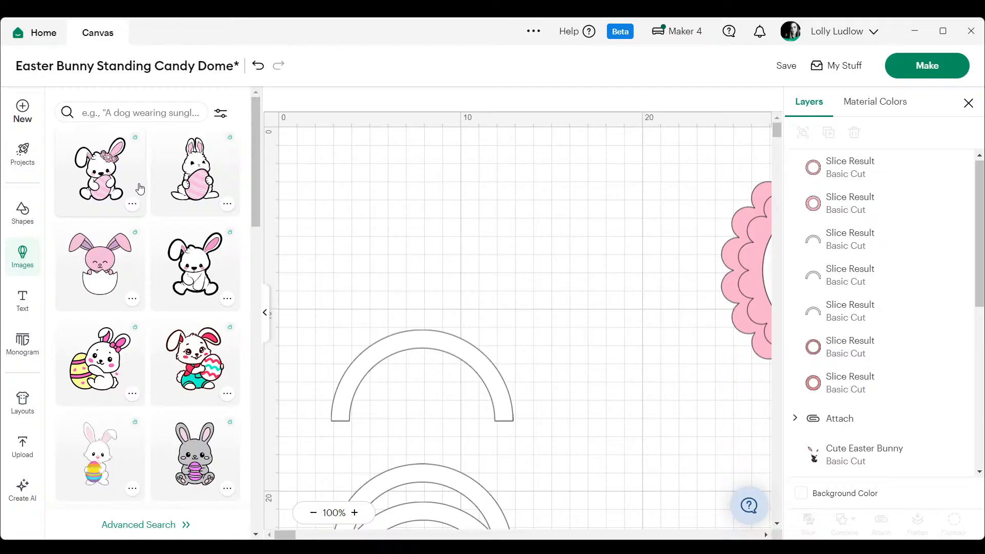
scroll(143, 189, down, 3)
scroll(143, 188, down, 7)
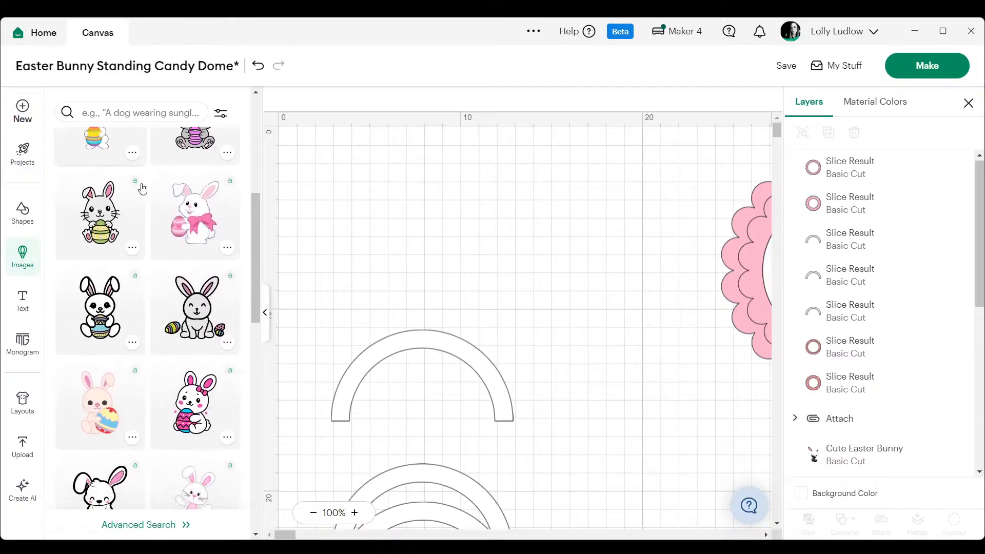
scroll(143, 189, down, 7)
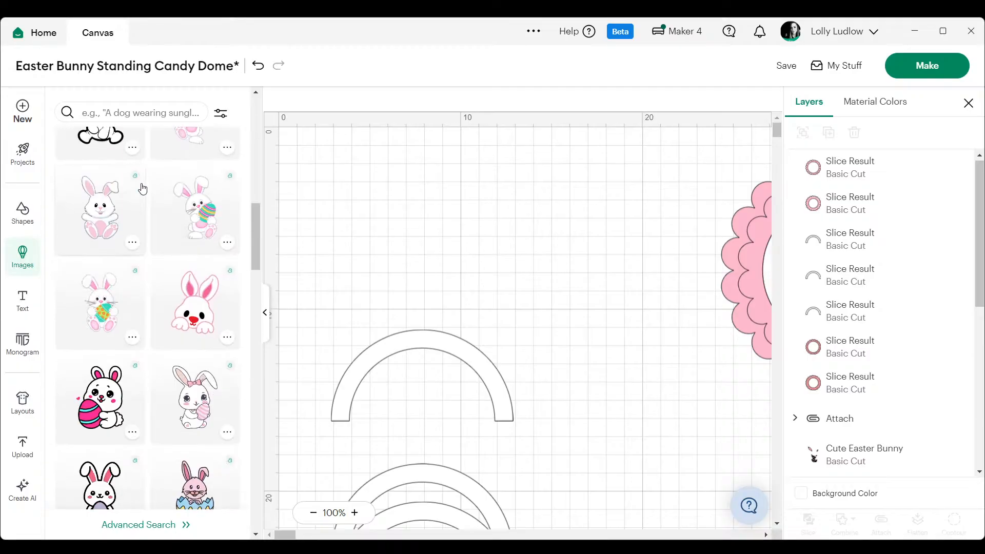
scroll(142, 189, down, 8)
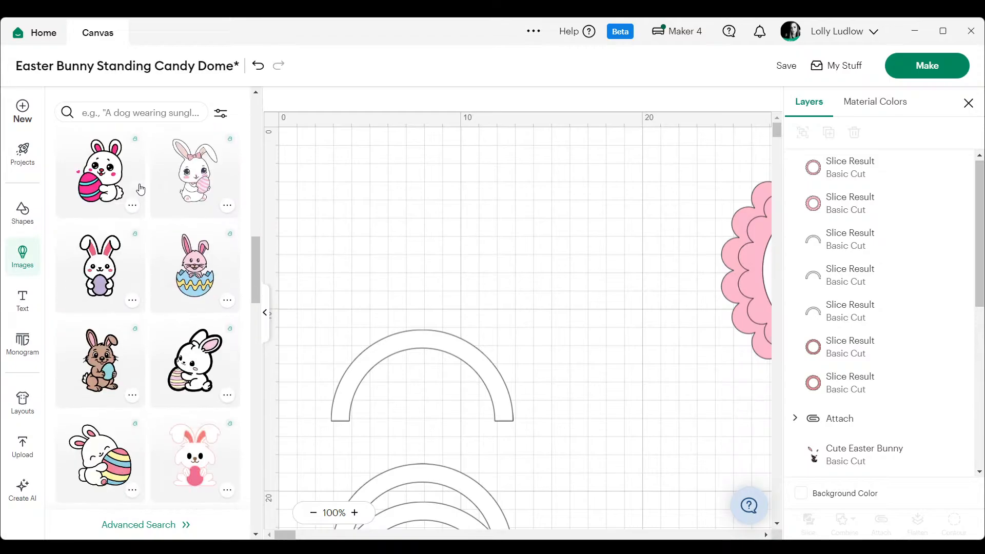
scroll(140, 188, down, 6)
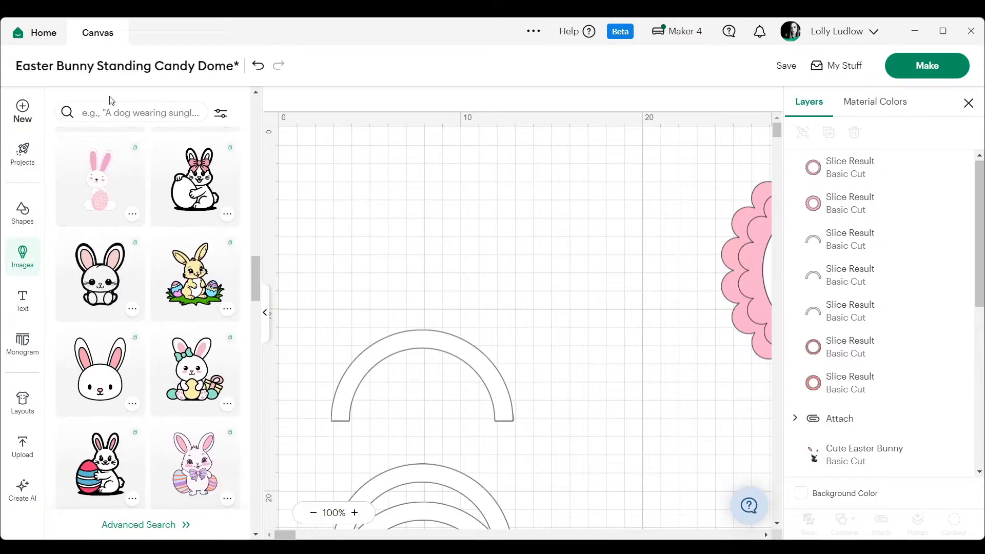
- Search the images for "cute easter bunny" and insert the white bunny holding a pink striped egg
click(121, 113)
text(cute easter bunny)
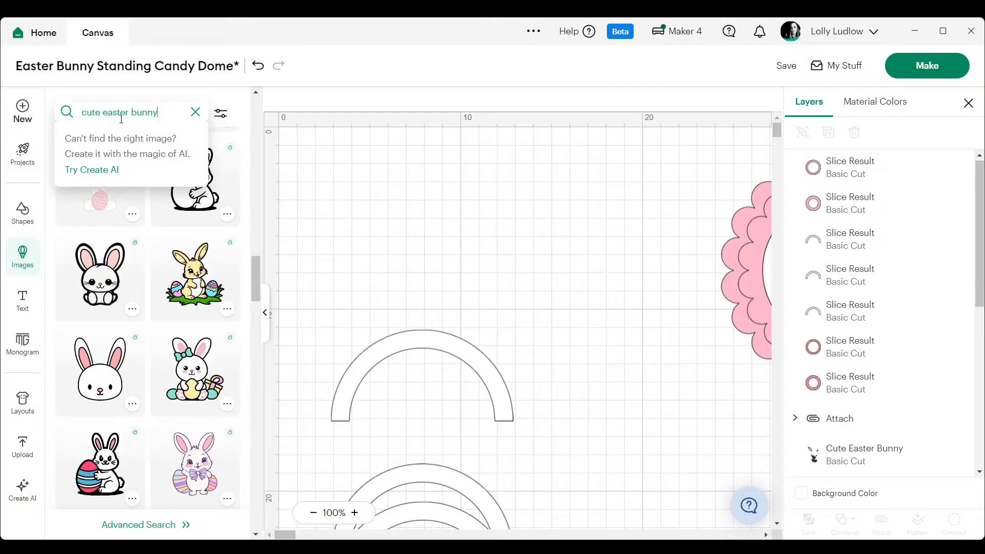
key(Return)
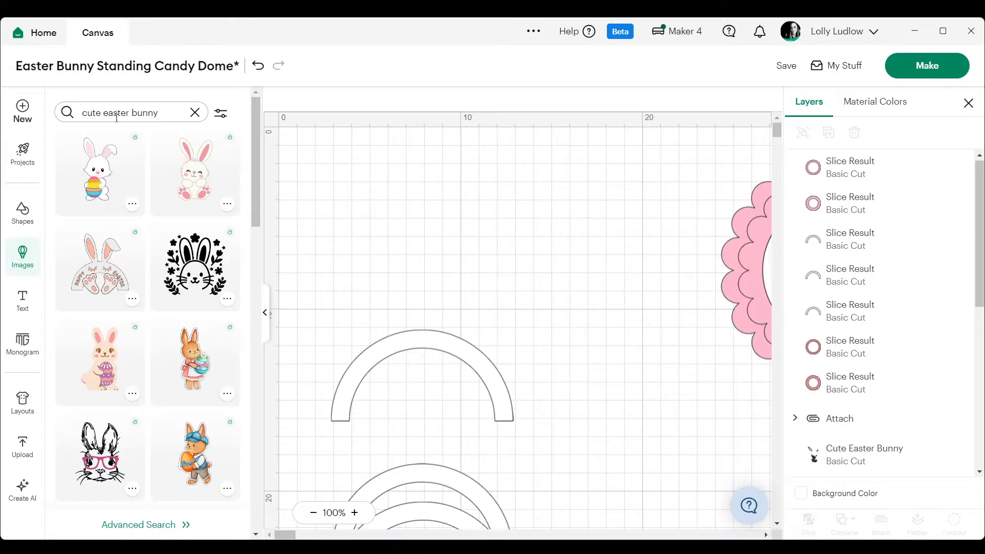
scroll(115, 213, down, 3)
scroll(115, 213, down, 3)
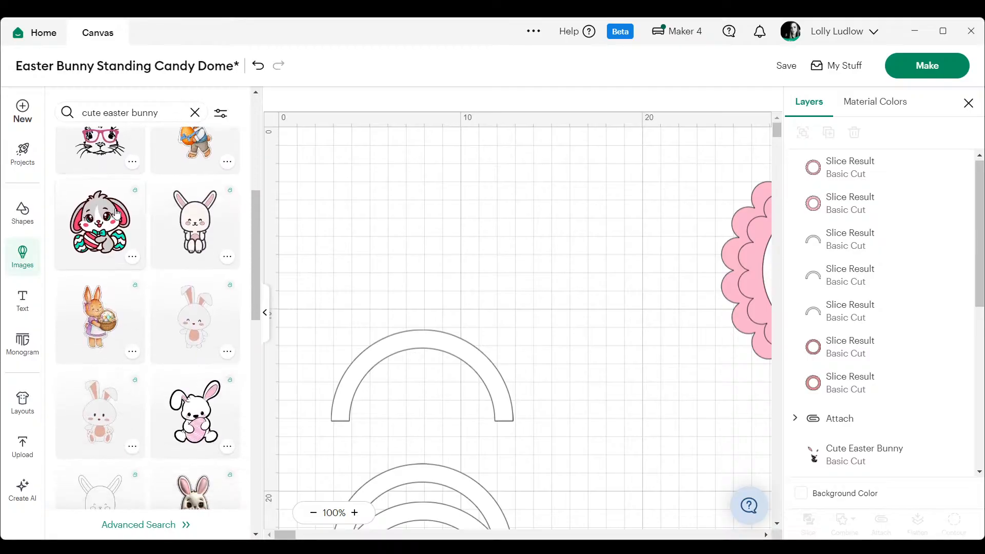
click(186, 356)
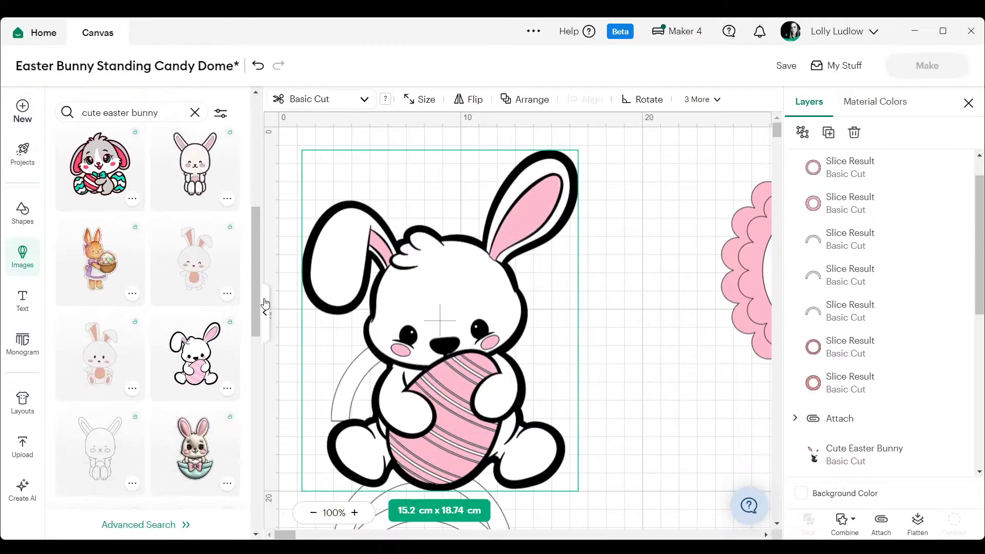
click(264, 312)
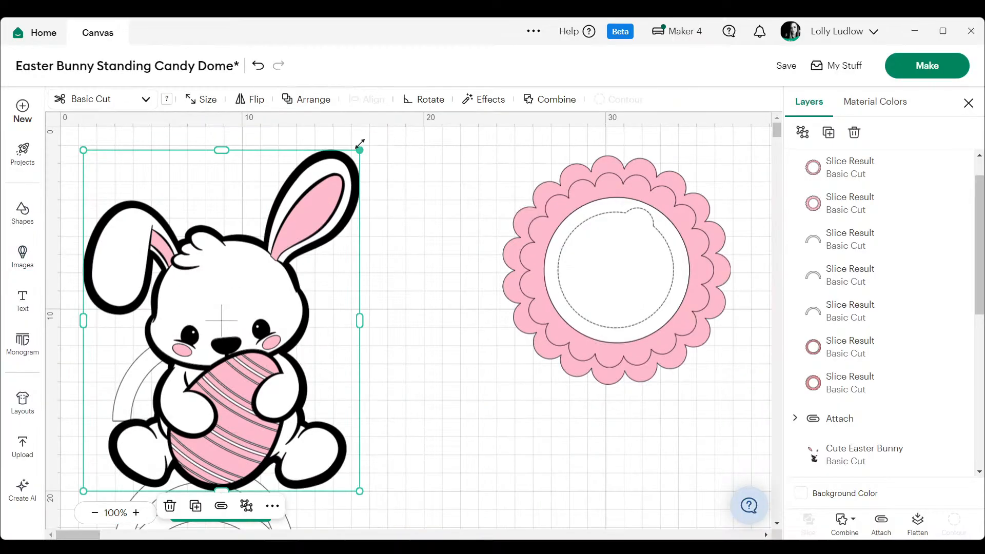
- Shrink the bunny to about 7.05 cm x 8.7 cm and seat it centred on top of the single arch
drag(360, 150, 176, 344)
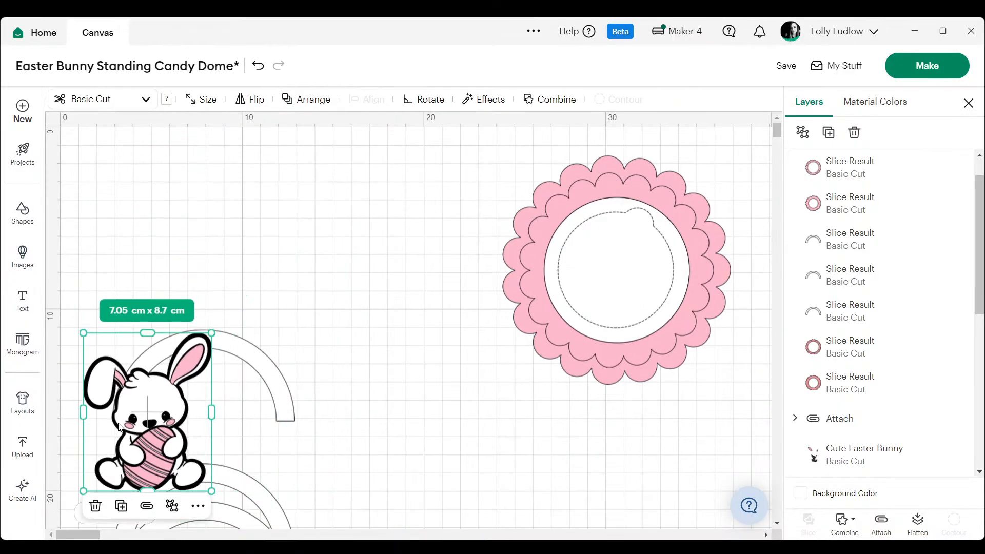
drag(149, 424, 204, 279)
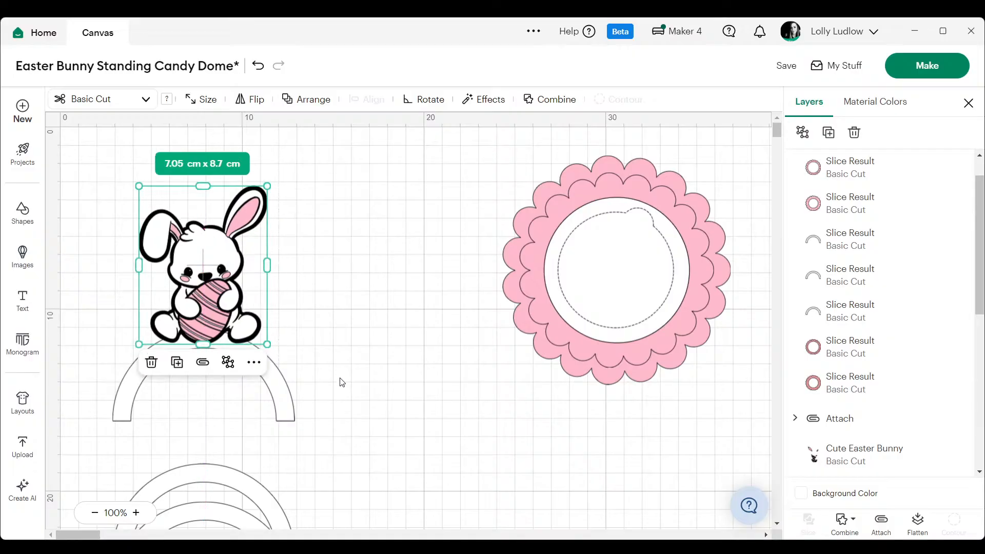
mouse_move(216, 281)
mouse_down()
mouse_move(208, 368)
mouse_move(209, 308)
mouse_move(221, 282)
mouse_up()
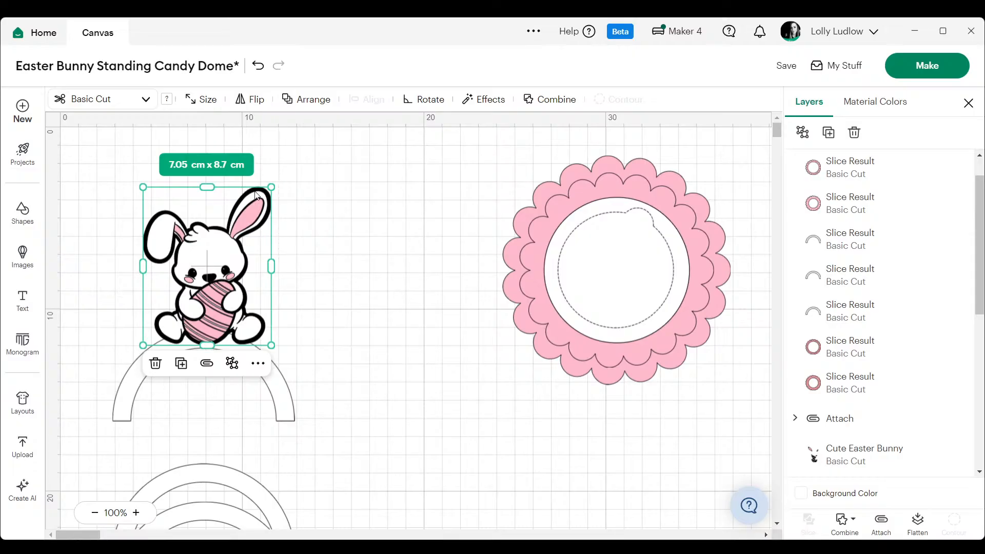
drag(226, 261, 219, 259)
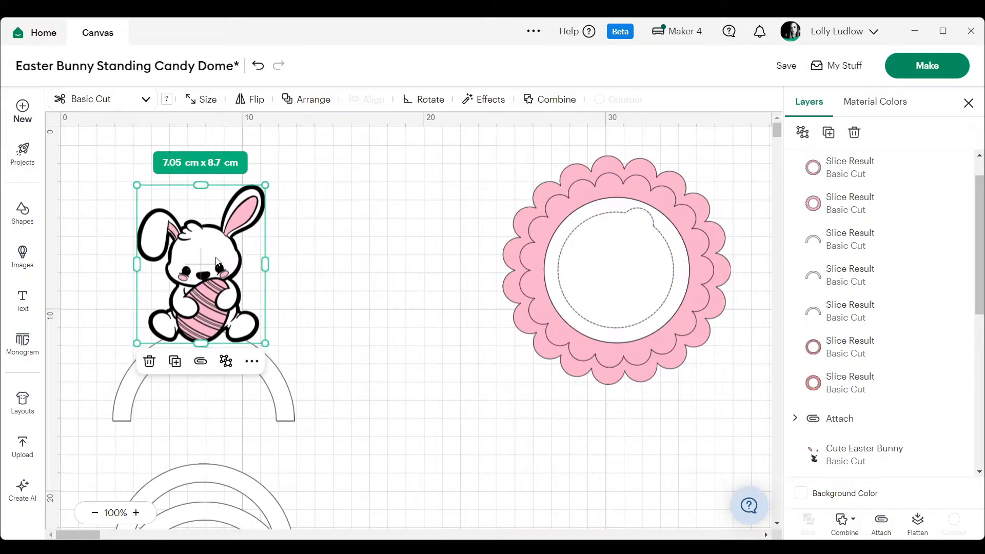
click(311, 253)
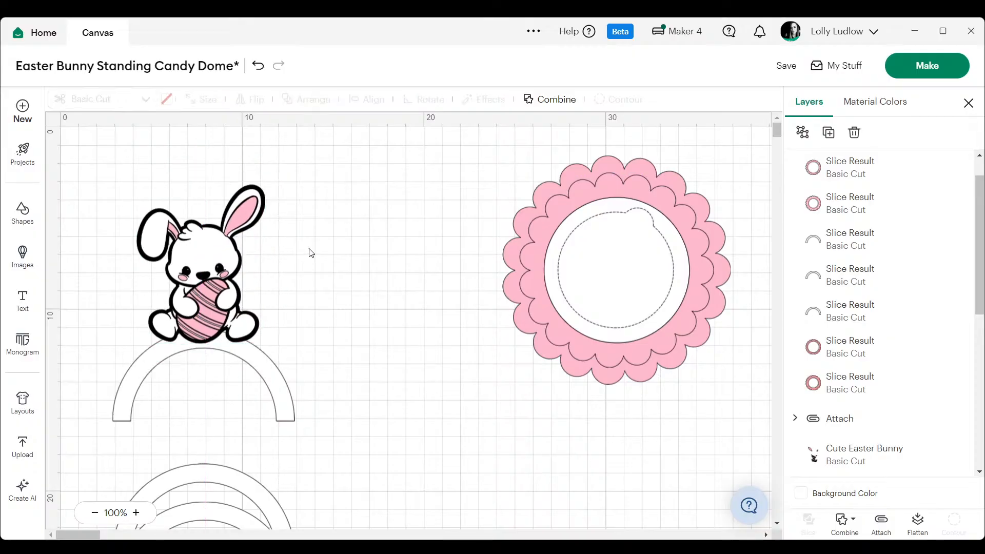
- Duplicate the bunny and place the copy on the empty canvas between the arch and the scalloped rings
click(211, 276)
right_click(211, 276)
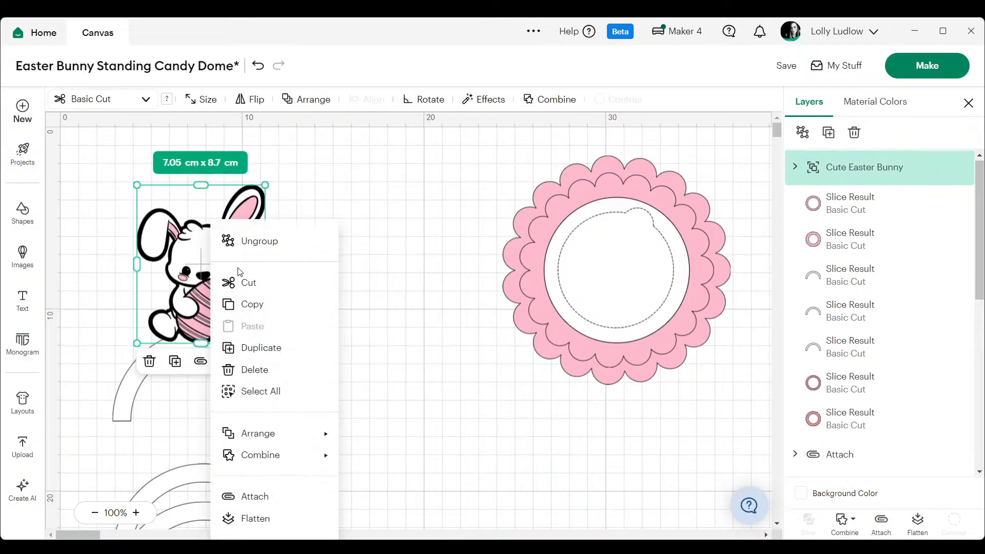
click(262, 347)
drag(226, 318, 400, 406)
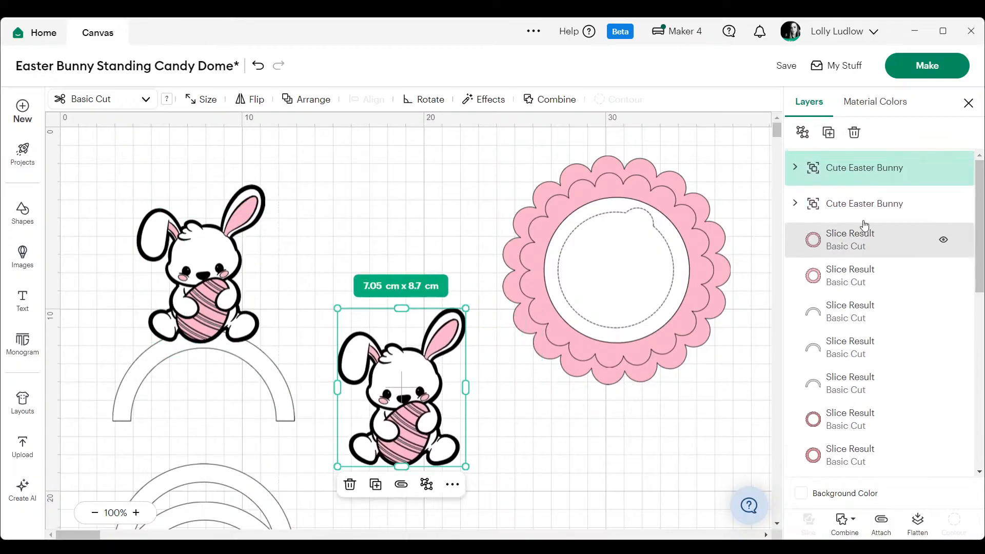
- Ungroup the bunny copy and spread its pink and white layers apart from the black layer
right_click(843, 168)
click(893, 209)
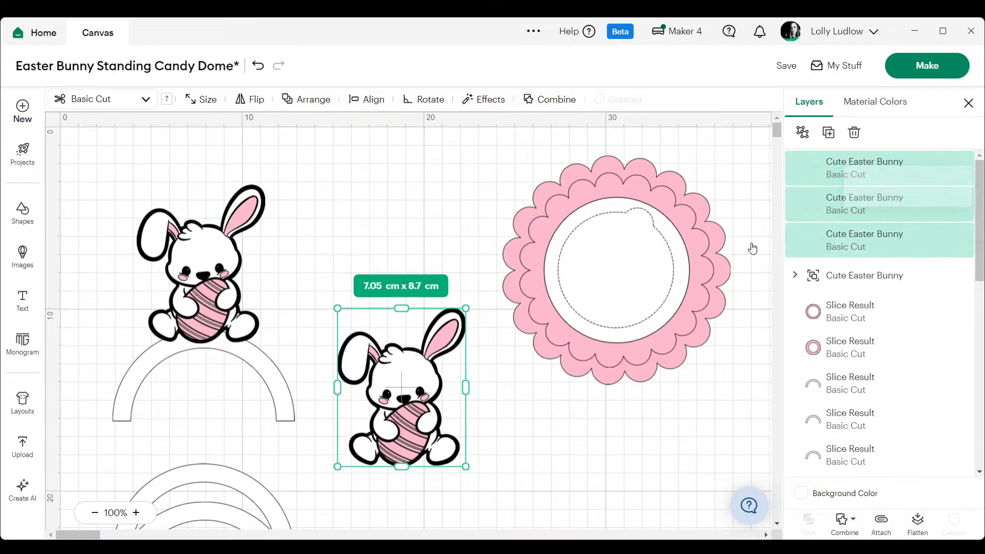
drag(400, 409, 378, 253)
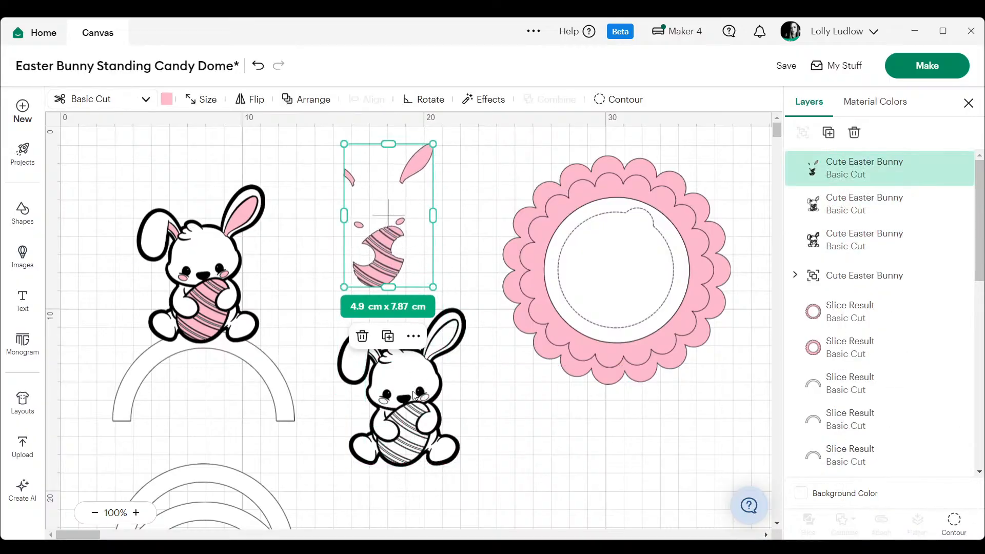
drag(411, 391, 517, 441)
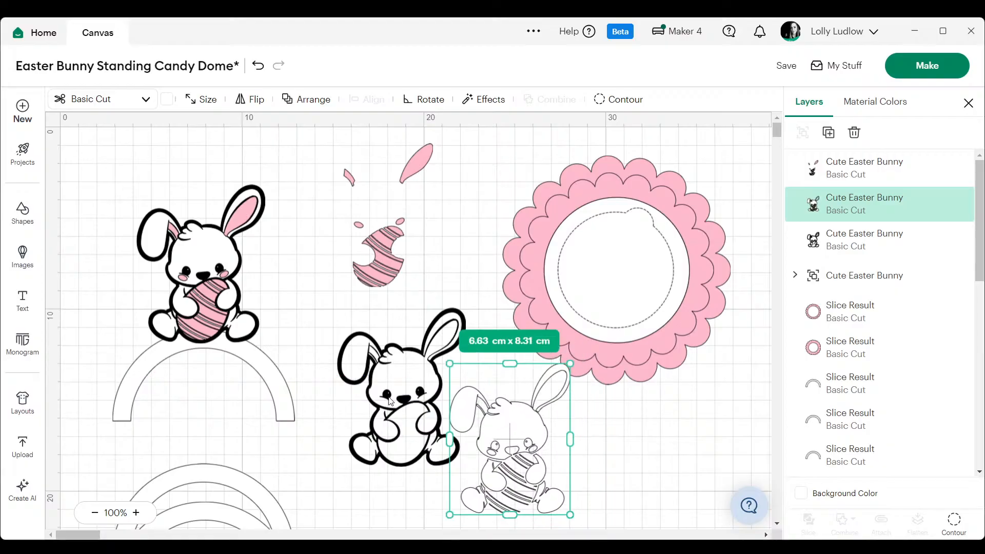
- Delete the separated black, pink and white layers of the bunny copy
click(390, 401)
key(Delete)
click(386, 261)
key(Delete)
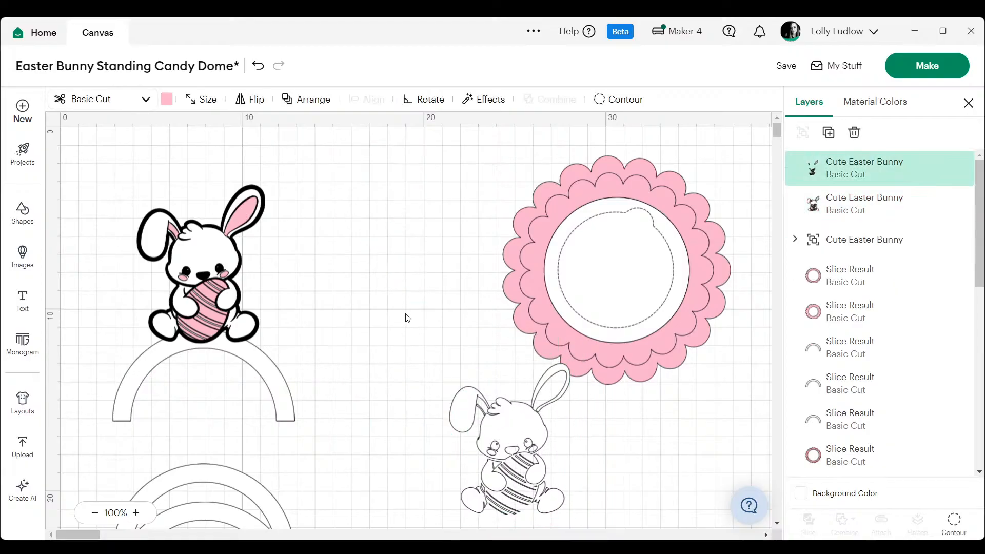
drag(498, 449, 341, 286)
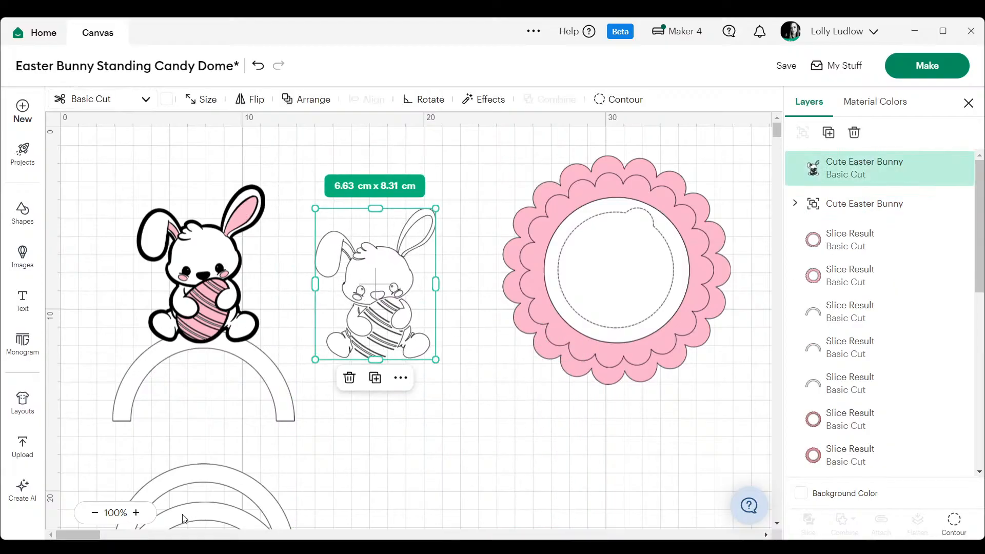
click(136, 513)
click(136, 513)
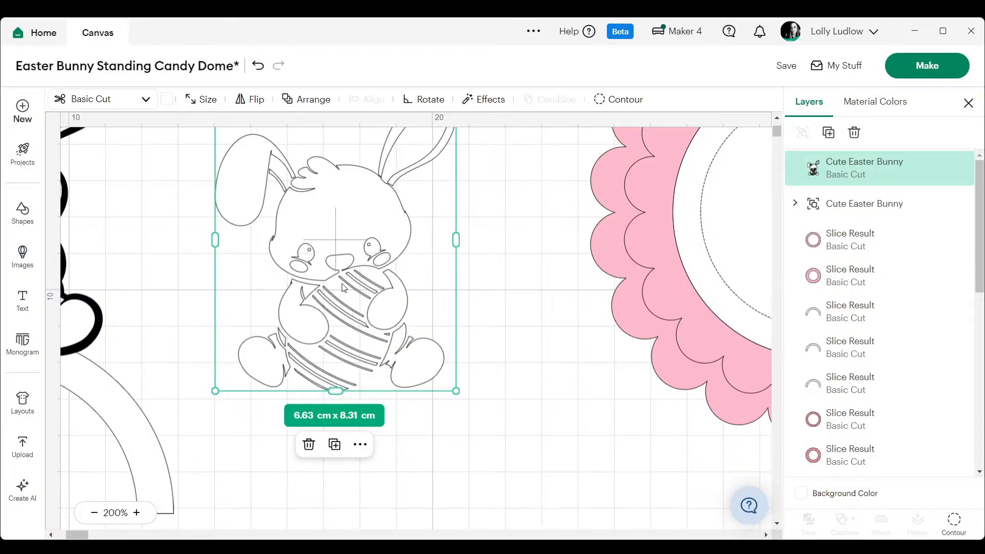
key(Delete)
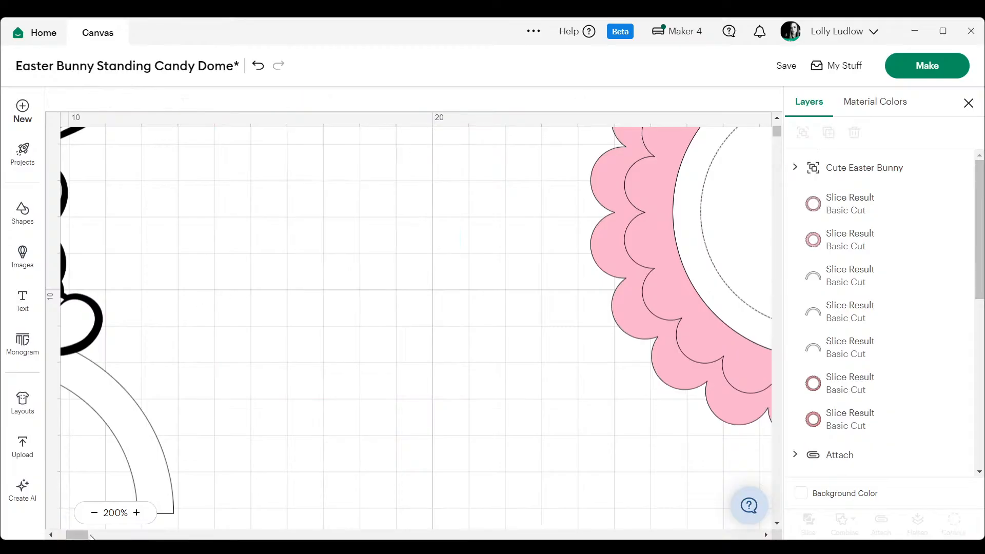
- Move the remaining bunny off the single arch onto the empty canvas beside it
drag(90, 537, 83, 537)
drag(192, 235, 523, 309)
drag(75, 536, 77, 535)
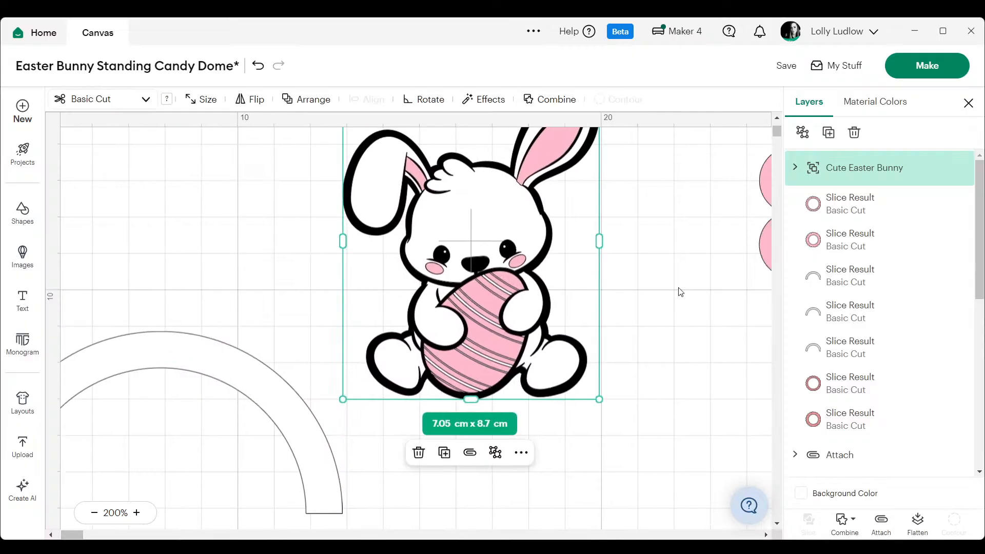
- Hide all contours of the bunny's black layer to turn it into a solid silhouette
click(795, 167)
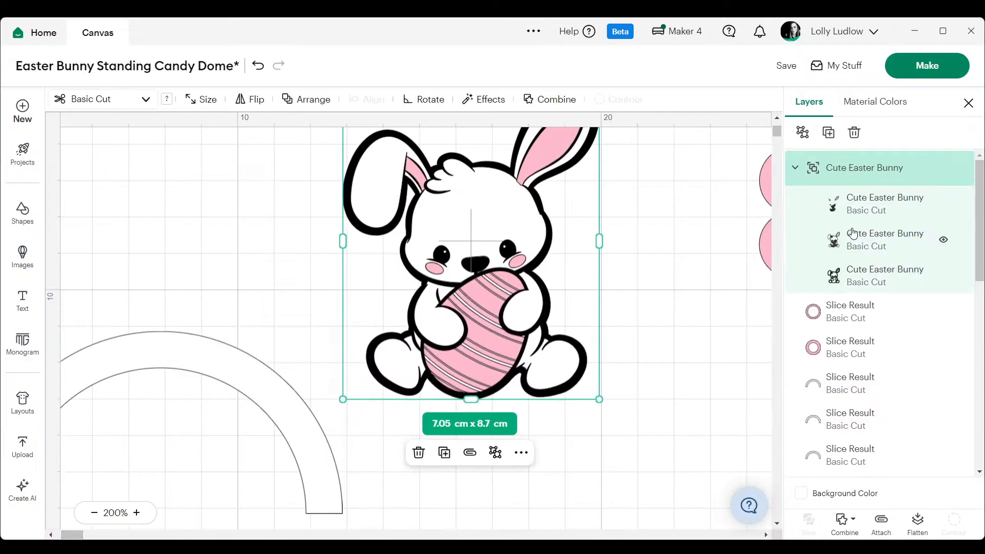
click(850, 274)
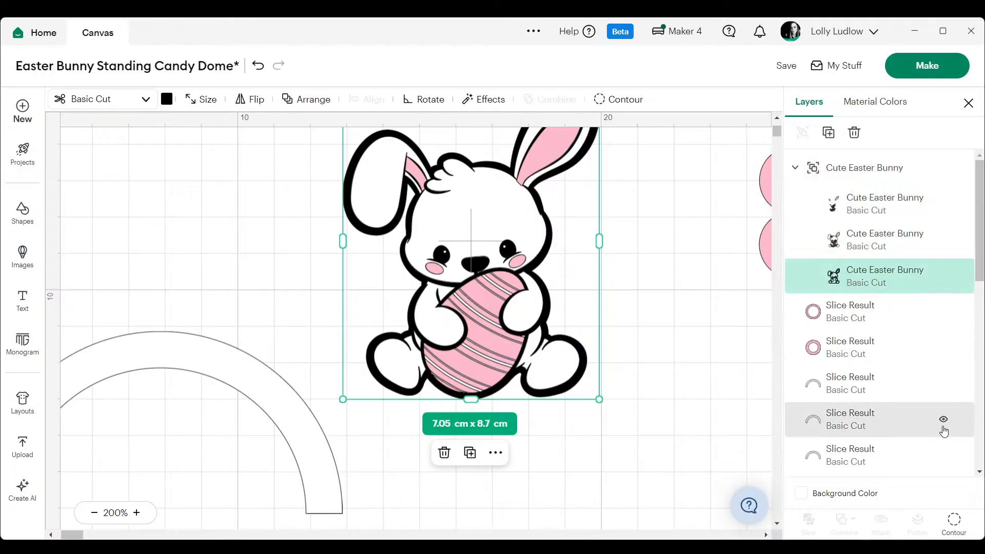
click(955, 523)
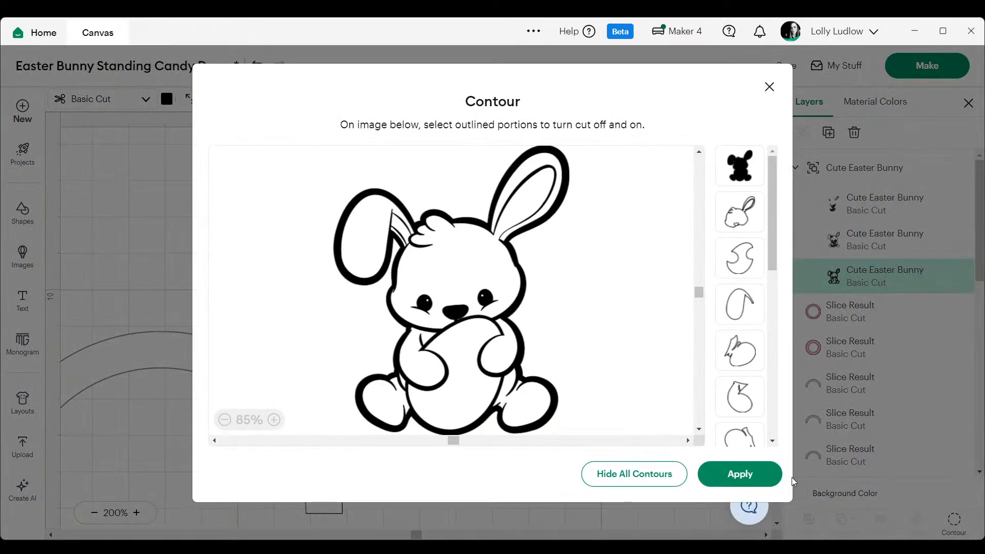
click(641, 468)
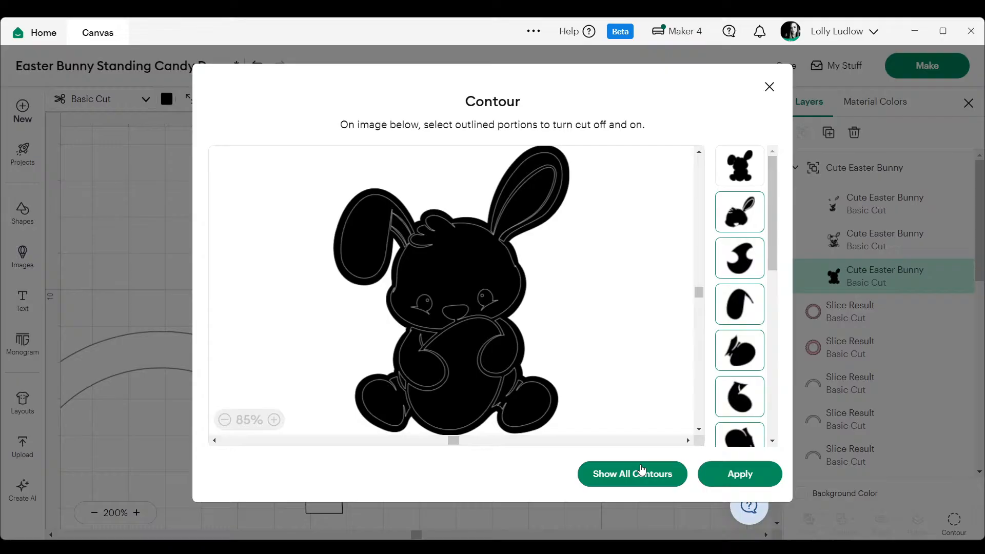
click(739, 473)
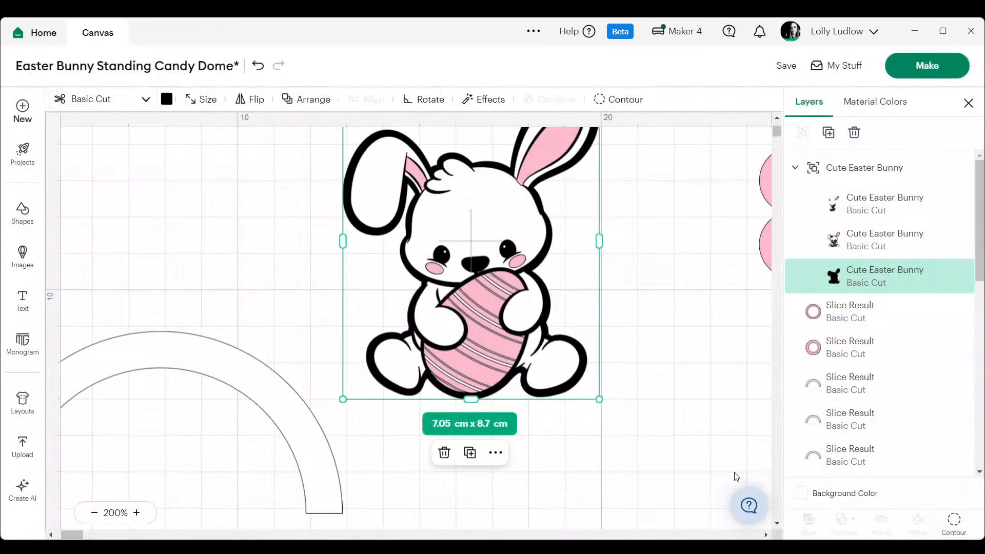
- Inspect the contour pieces of the bunny's white layer
click(863, 245)
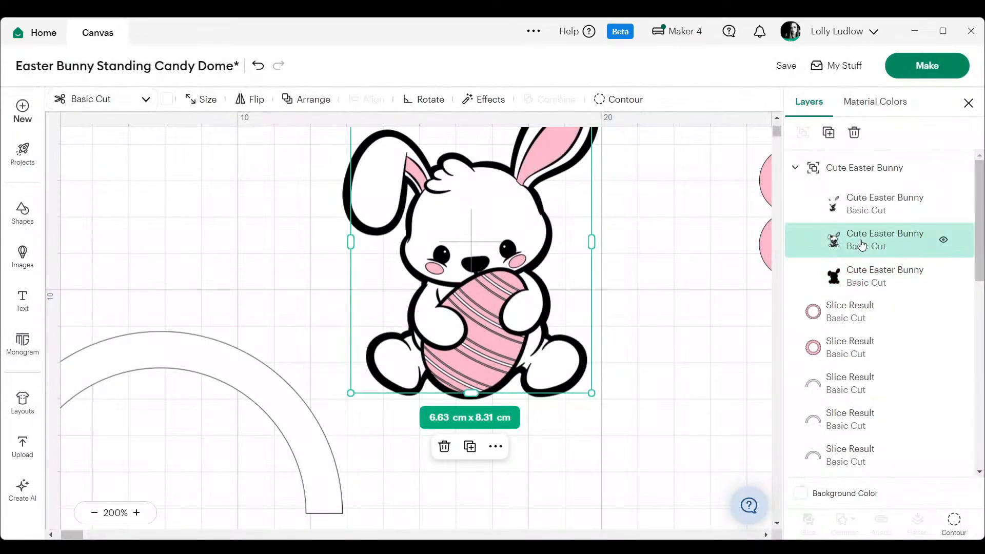
click(953, 529)
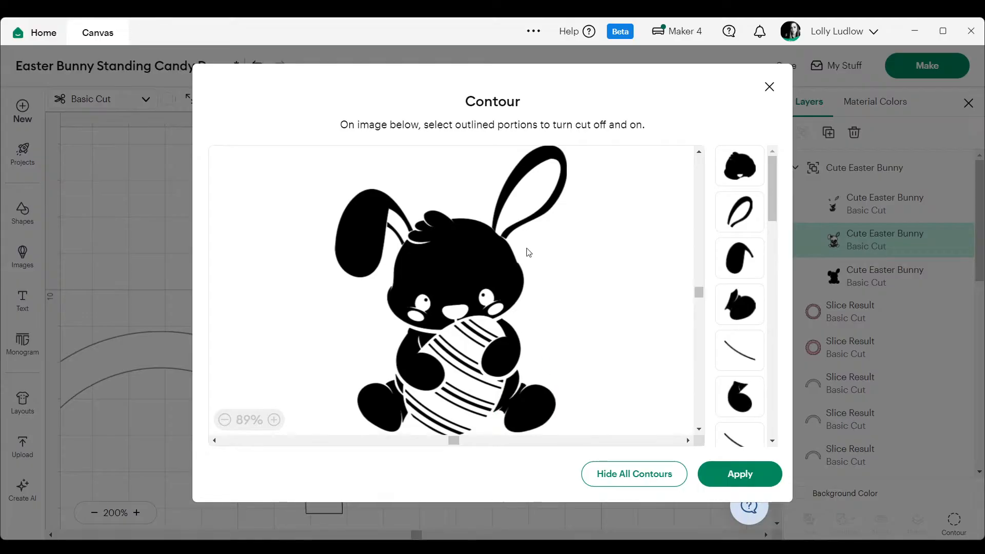
scroll(526, 235, down, 1)
scroll(530, 244, up, 1)
click(769, 86)
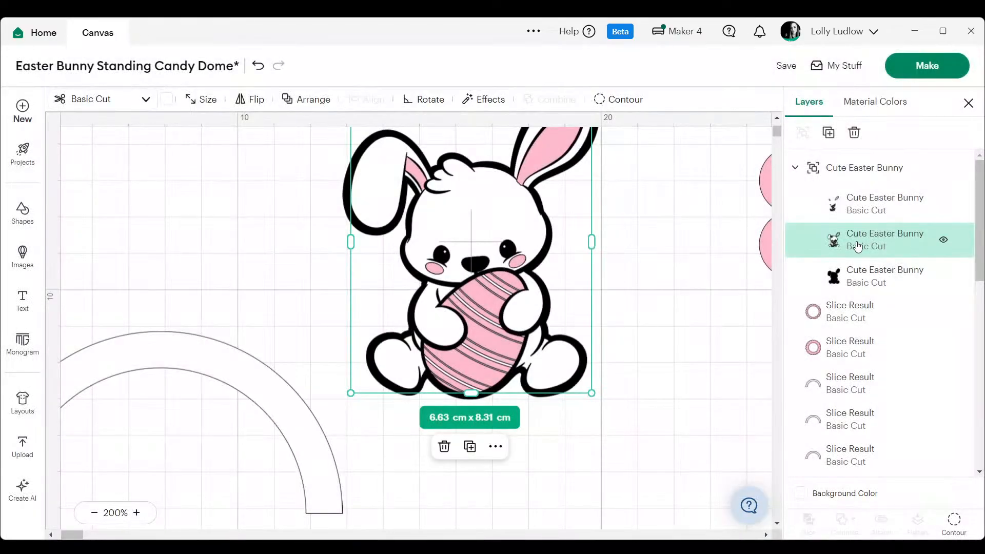
- Duplicate the bunny's pink layer and ungroup the bunny into separate layers
click(842, 203)
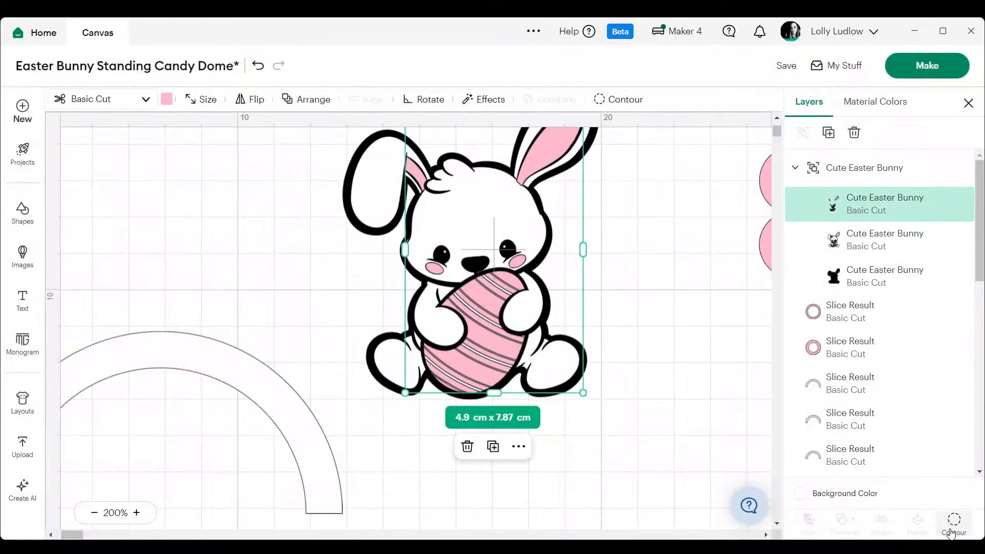
right_click(844, 213)
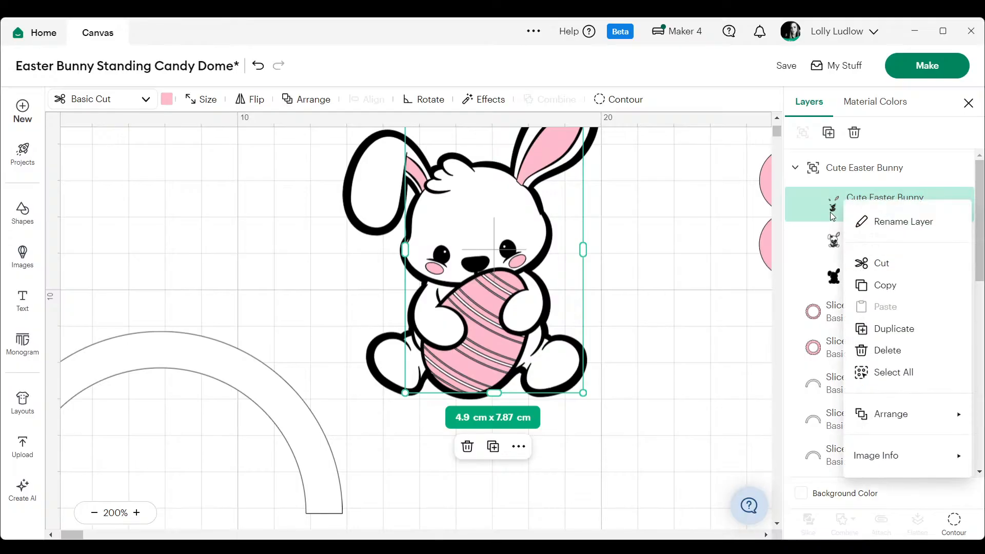
click(882, 329)
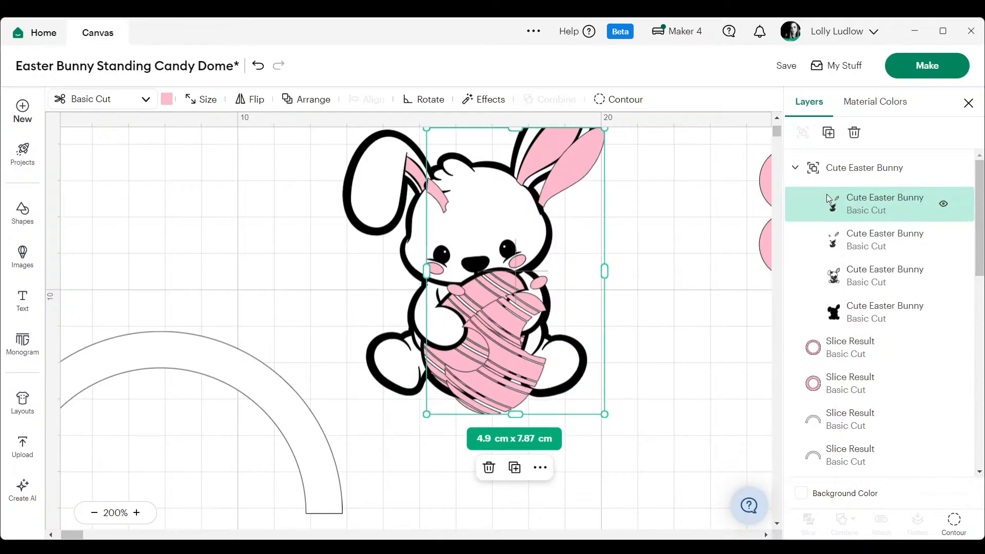
click(831, 170)
right_click(828, 172)
click(877, 216)
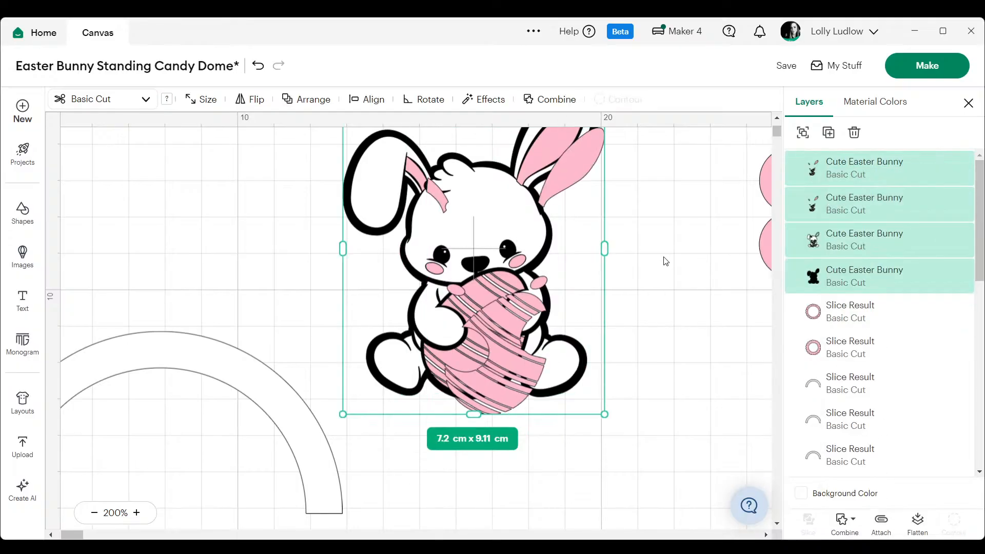
- Move the duplicated pink layer off the bunny onto the empty canvas above the arch
click(666, 260)
drag(508, 341, 409, 326)
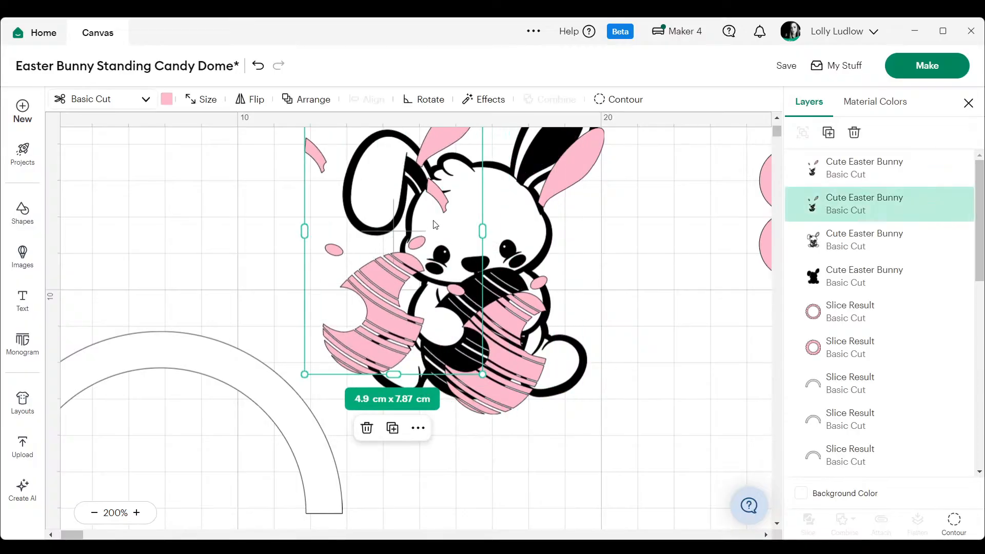
key(ctrl+z)
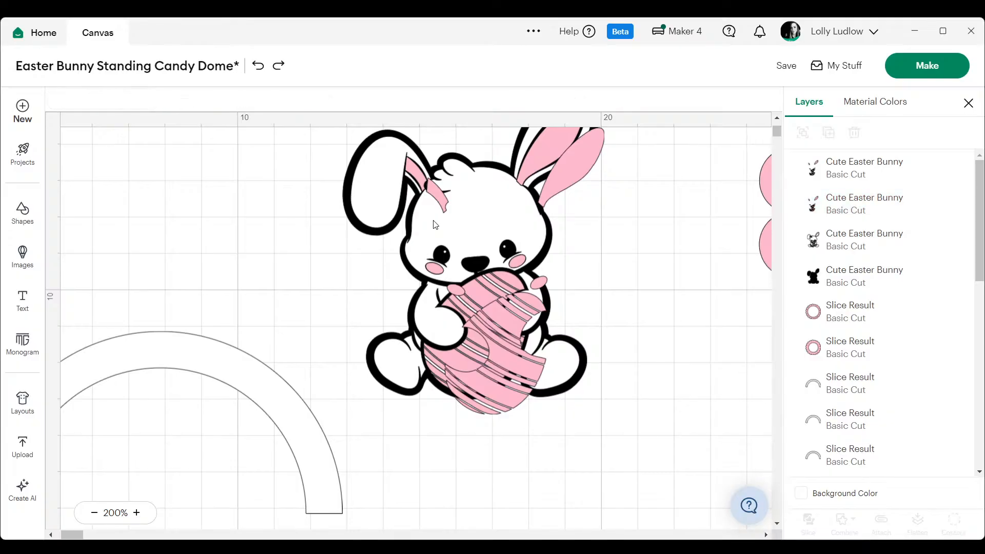
click(503, 366)
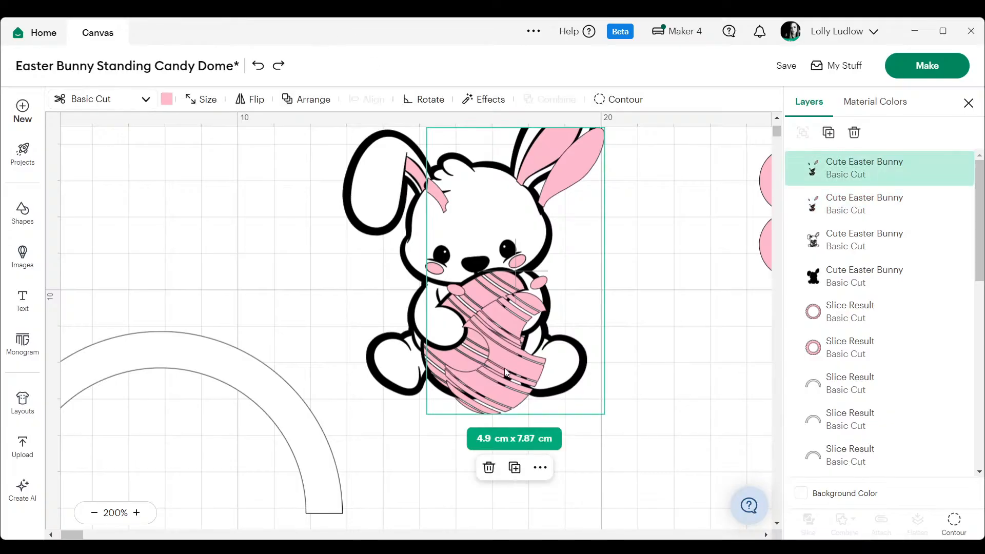
drag(504, 368, 225, 269)
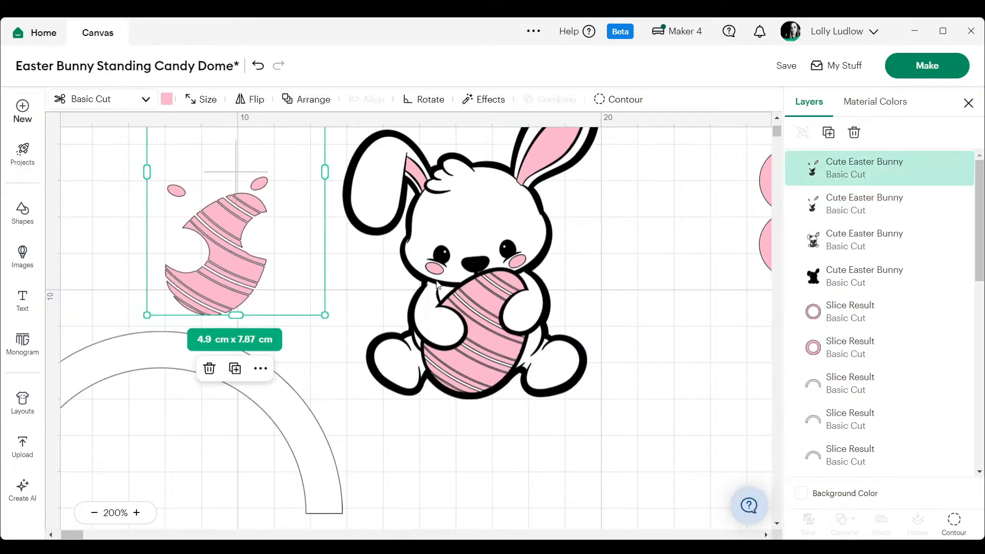
- Hide both cheek and both inner-ear contours of the duplicated pink layer, keeping only the striped egg
click(950, 529)
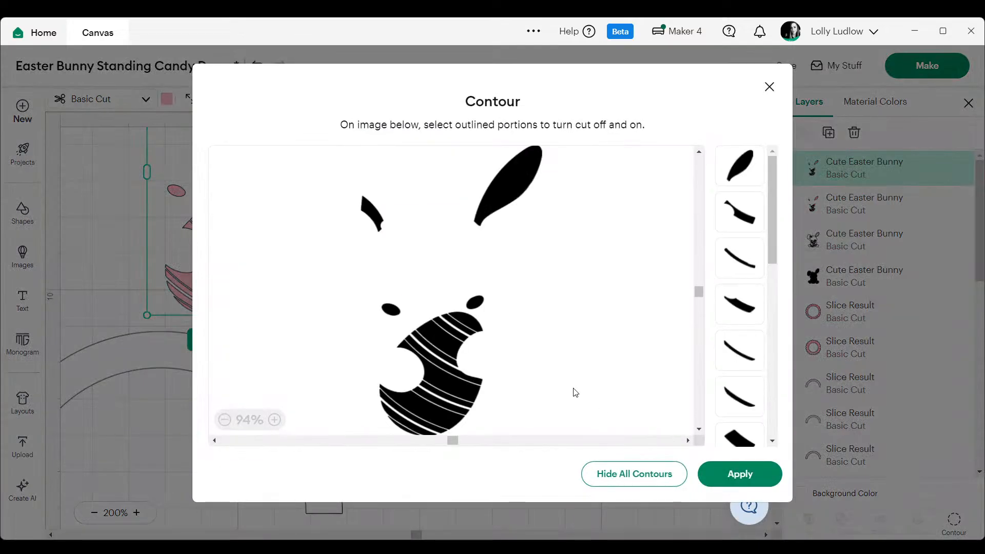
click(474, 303)
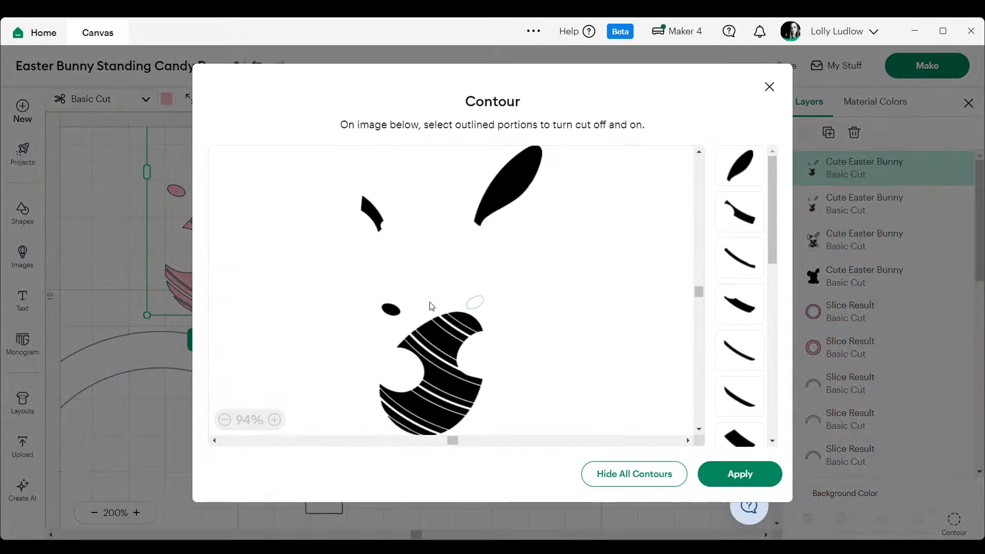
click(390, 309)
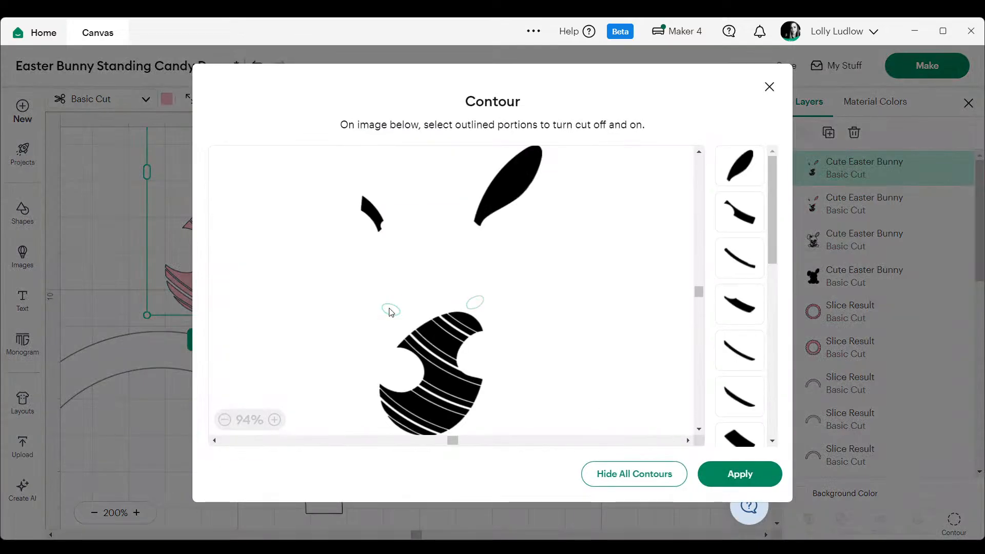
click(376, 217)
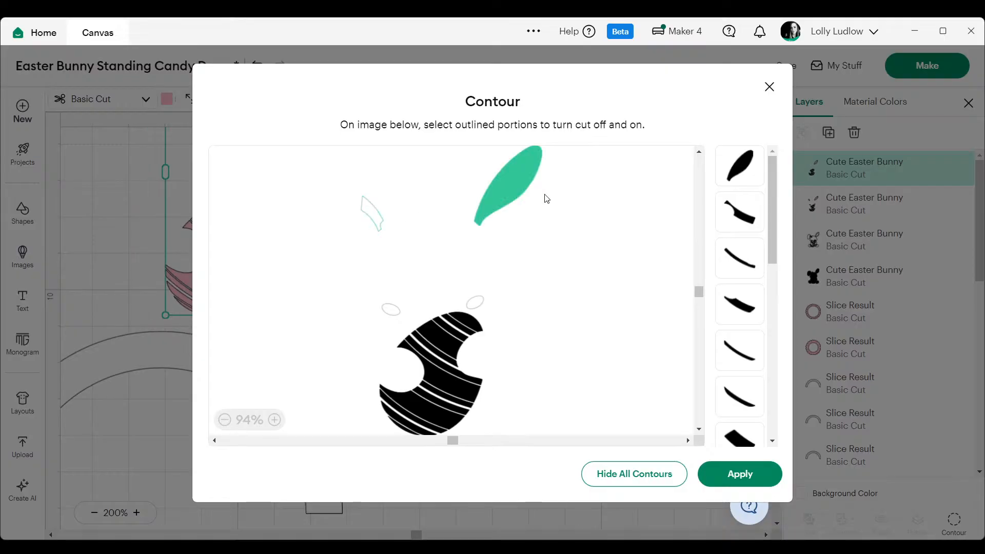
click(510, 189)
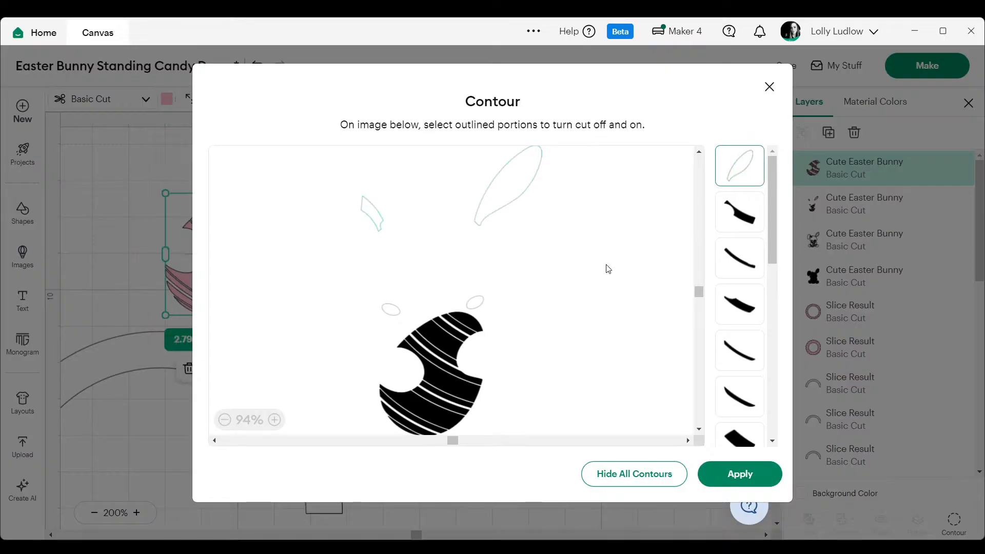
scroll(688, 354, down, 3)
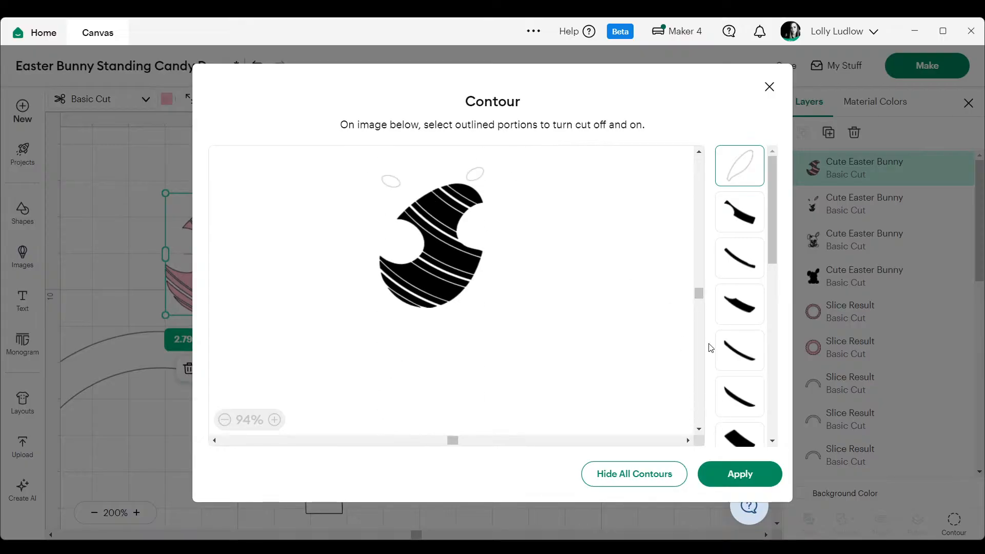
click(743, 470)
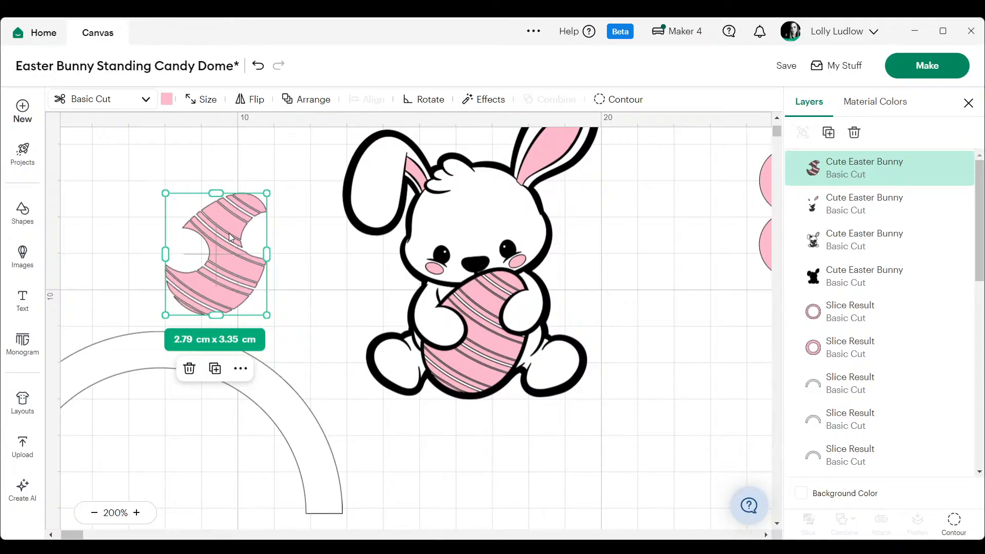
click(484, 101)
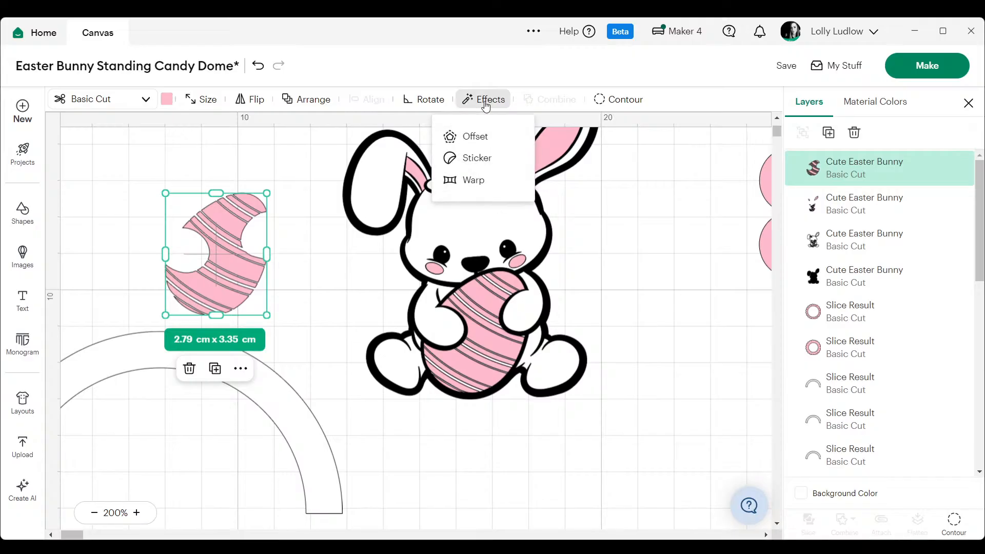
click(478, 135)
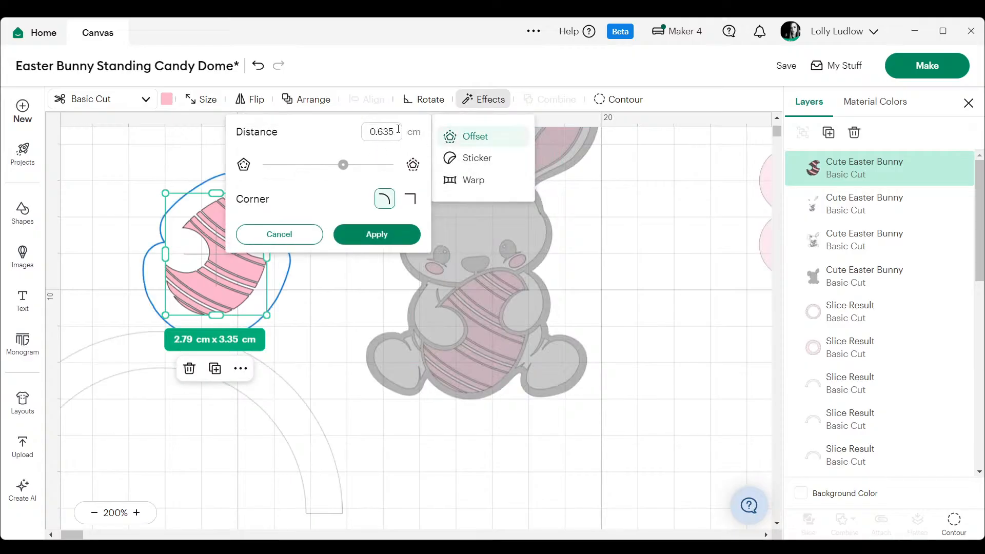
drag(398, 129, 345, 130)
click(324, 317)
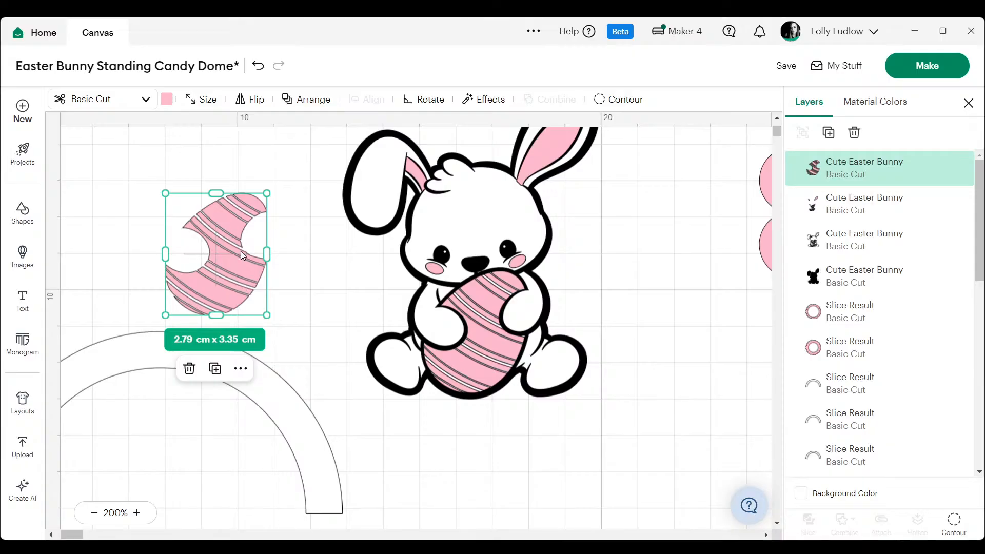
- Create a 0.05 cm rounded-corner offset around the duplicated striped egg
drag(223, 250, 241, 225)
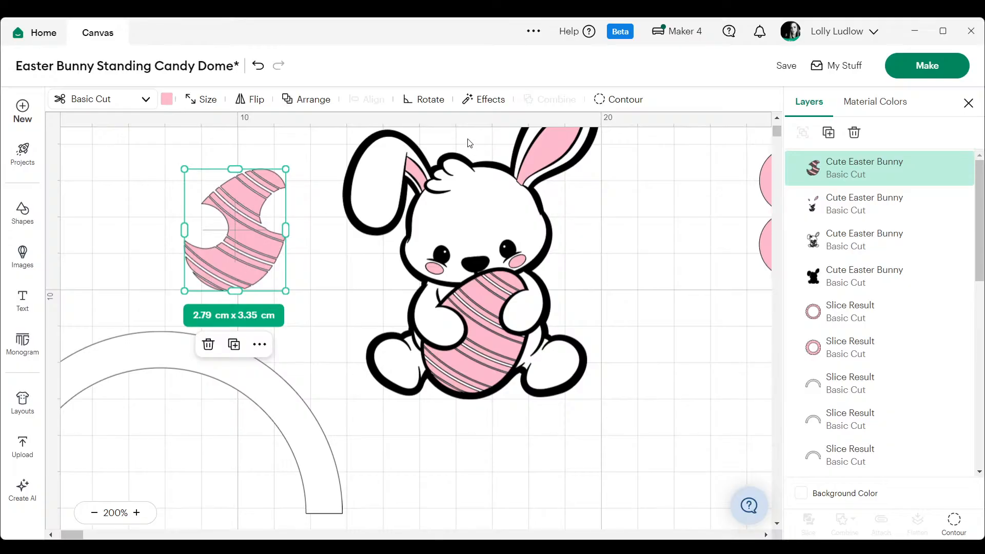
click(480, 99)
click(485, 137)
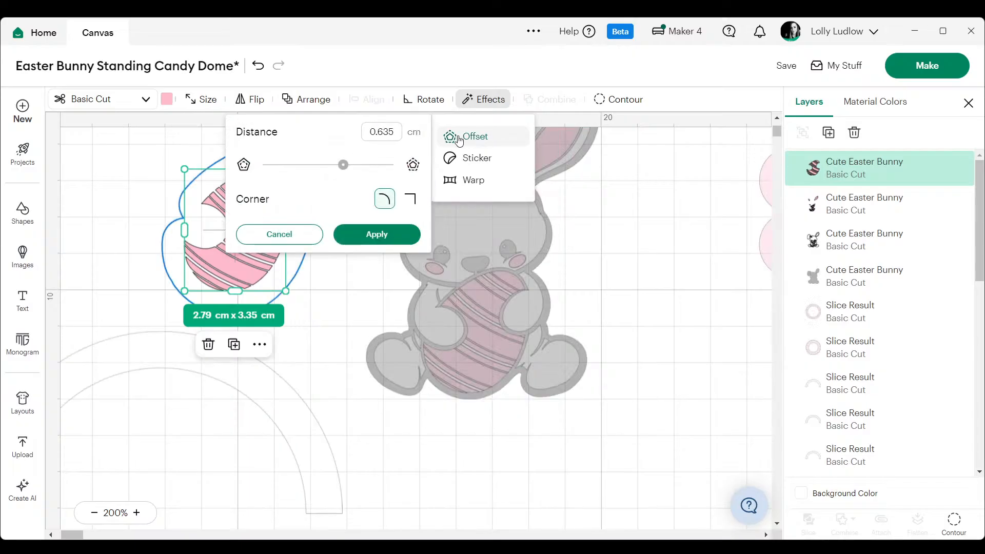
drag(397, 131, 357, 133)
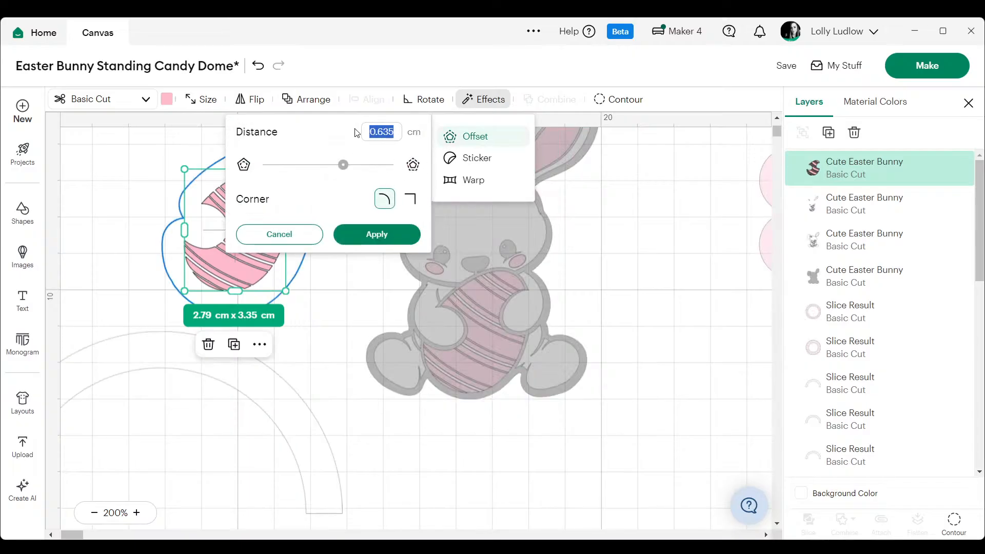
text(0.05)
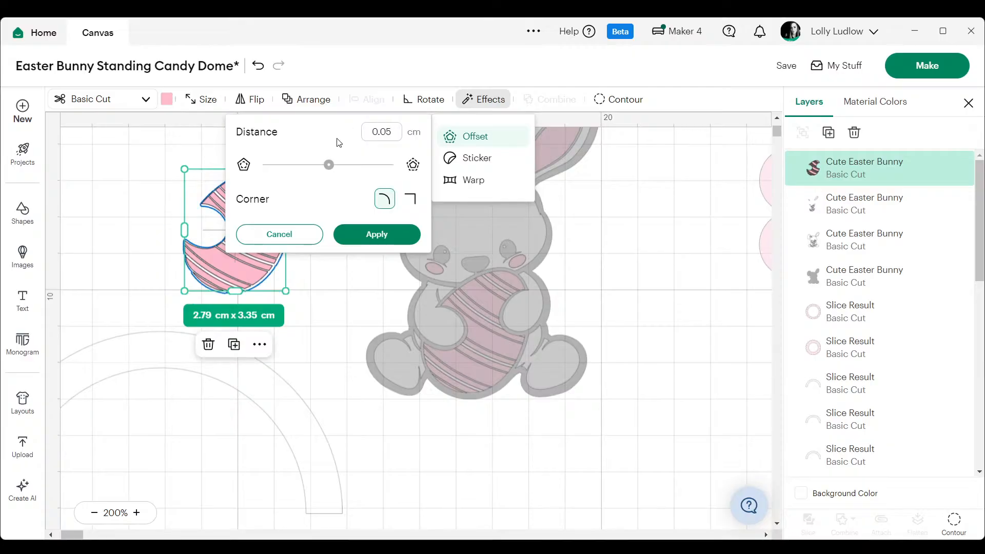
click(392, 240)
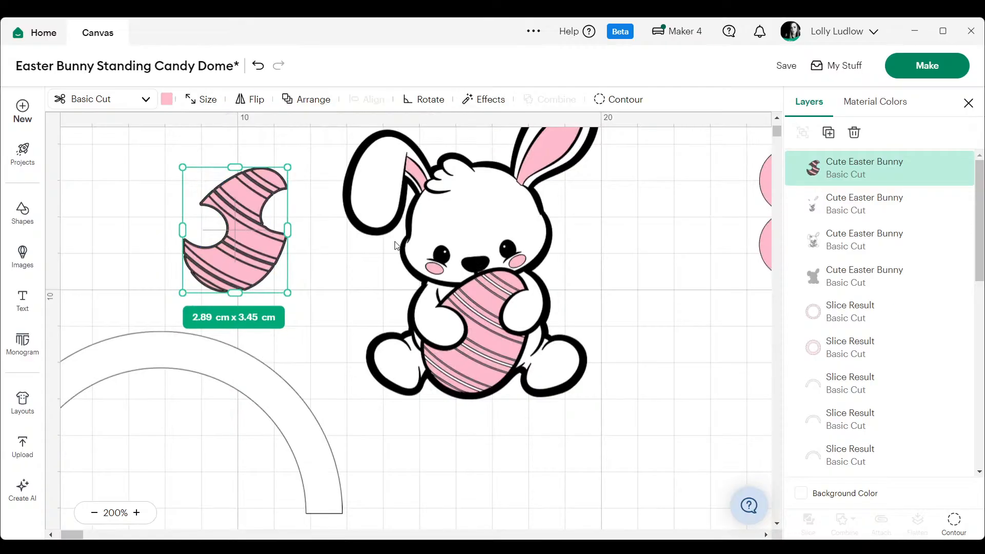
- Place the offset egg shape over the bunny's egg and delete the loose pink striped copy
click(329, 282)
drag(259, 263, 494, 356)
click(162, 344)
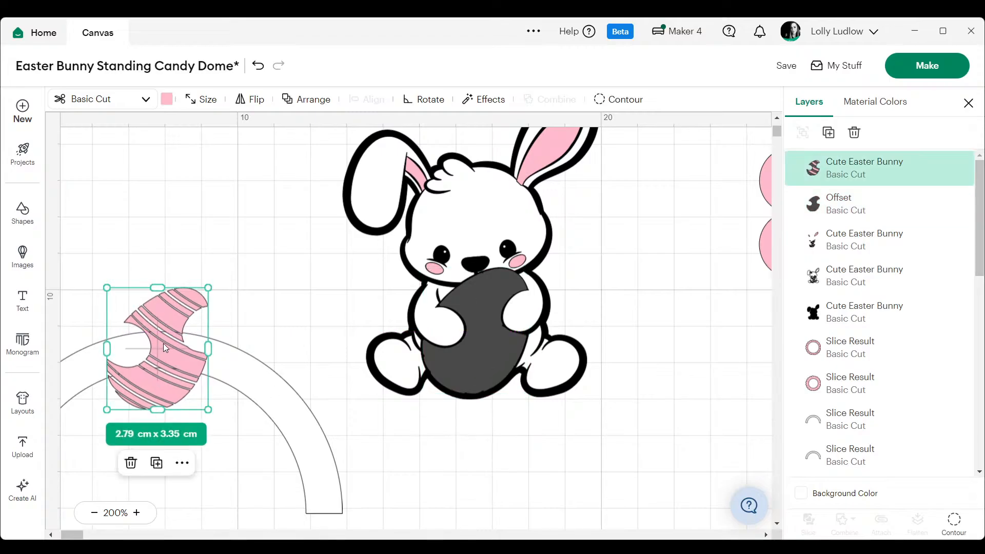
key(Delete)
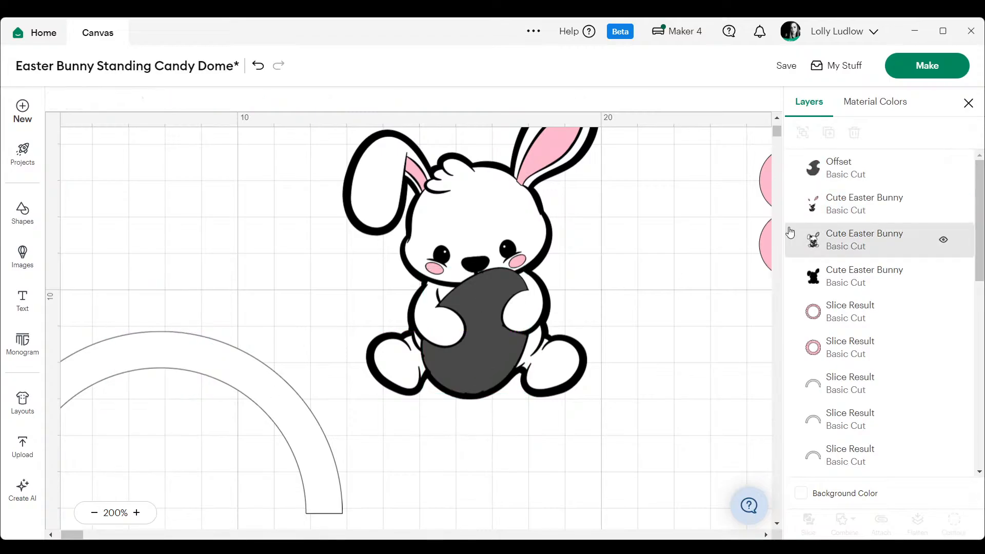
- Duplicate the offset egg shape and move the copy onto the empty canvas beside the bunny
click(840, 217)
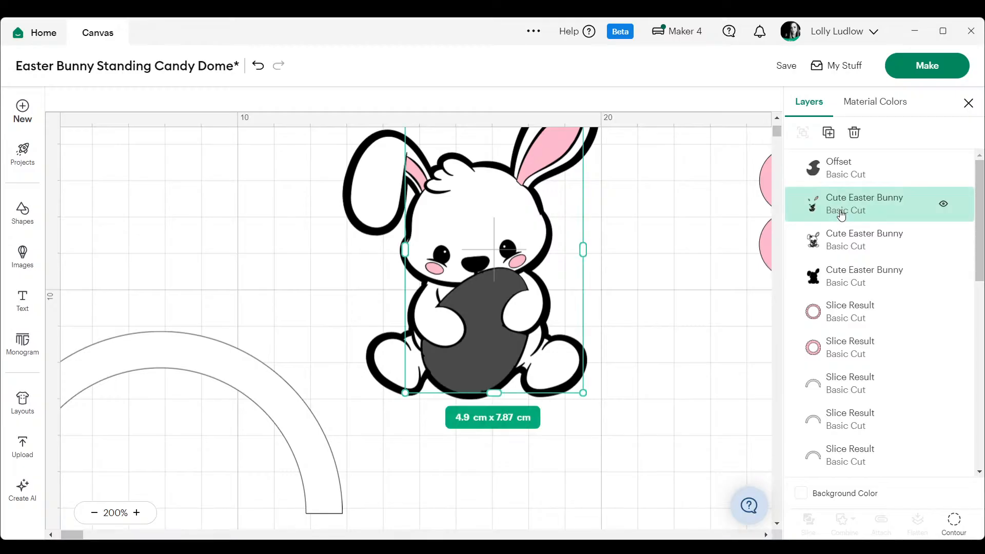
click(843, 239)
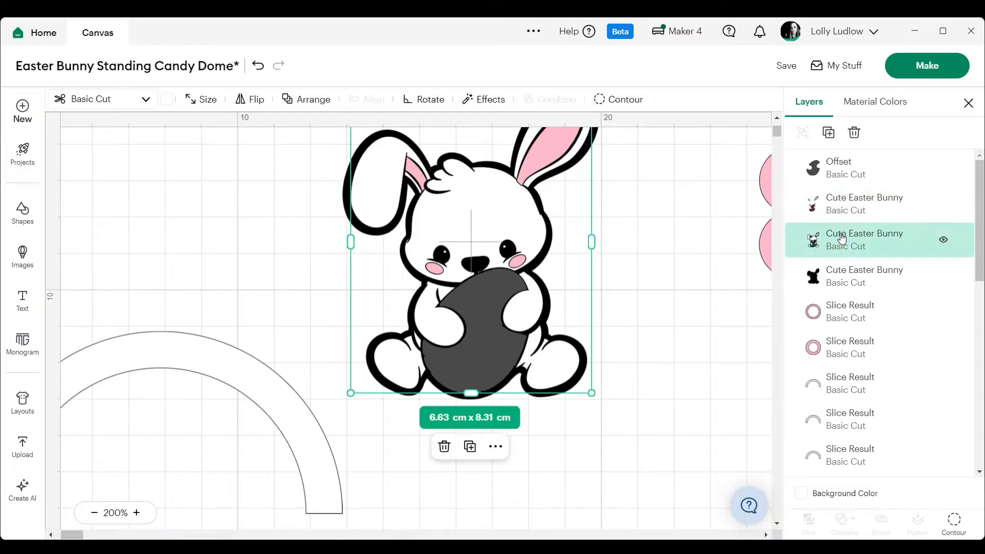
shift+click(839, 184)
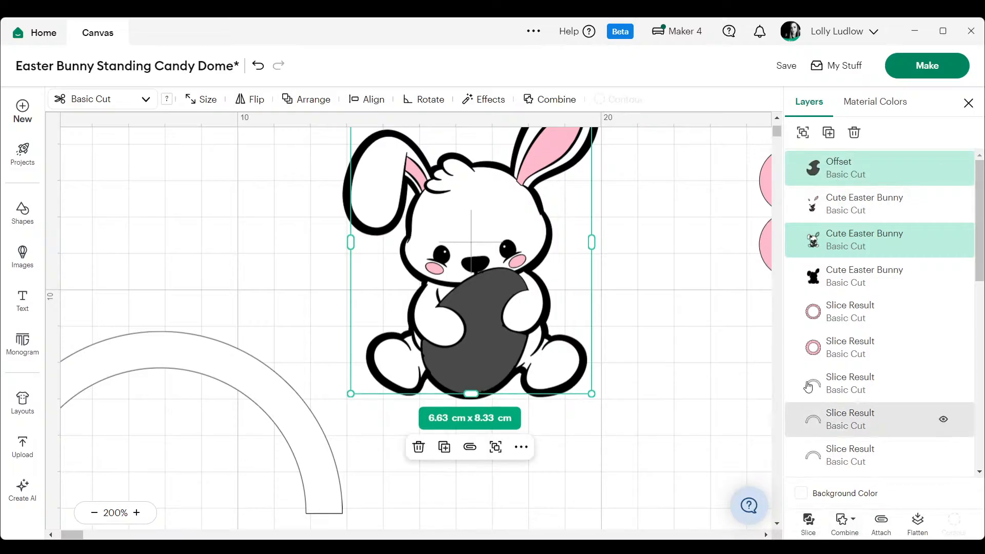
right_click(841, 160)
click(902, 285)
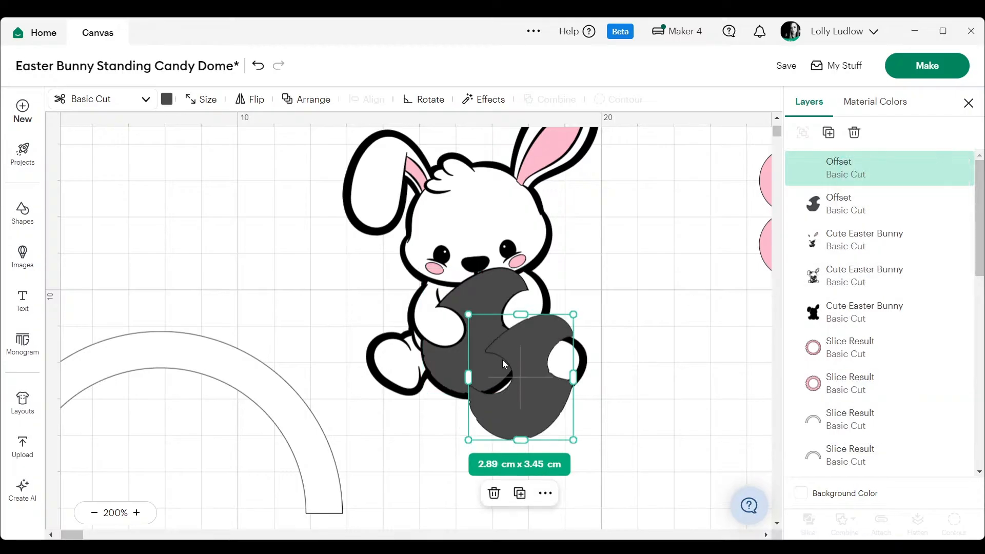
drag(503, 359, 653, 237)
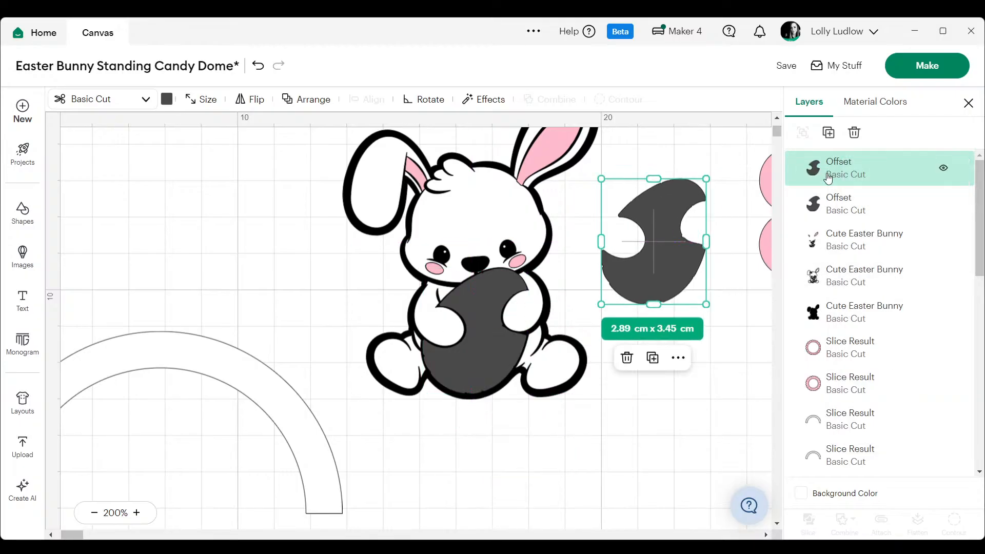
shift+click(834, 275)
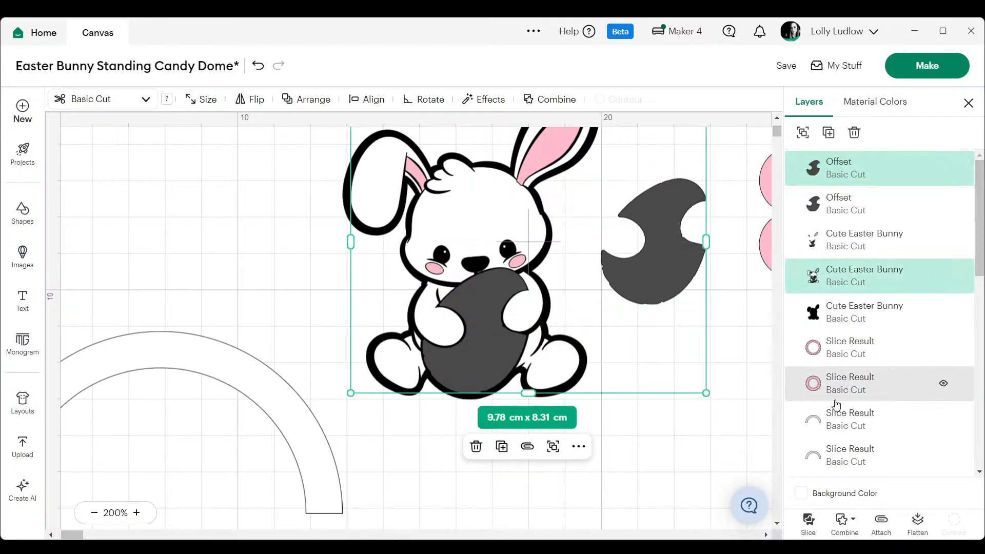
click(809, 520)
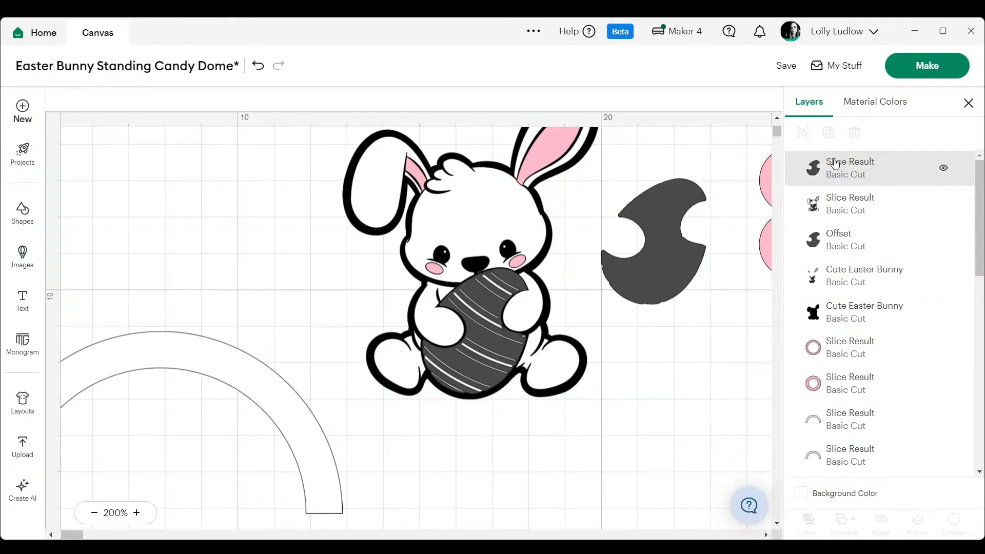
key(ctrl+z)
- Slice the bunny's white layer with the offset egg lying on top of the bunny
click(830, 206)
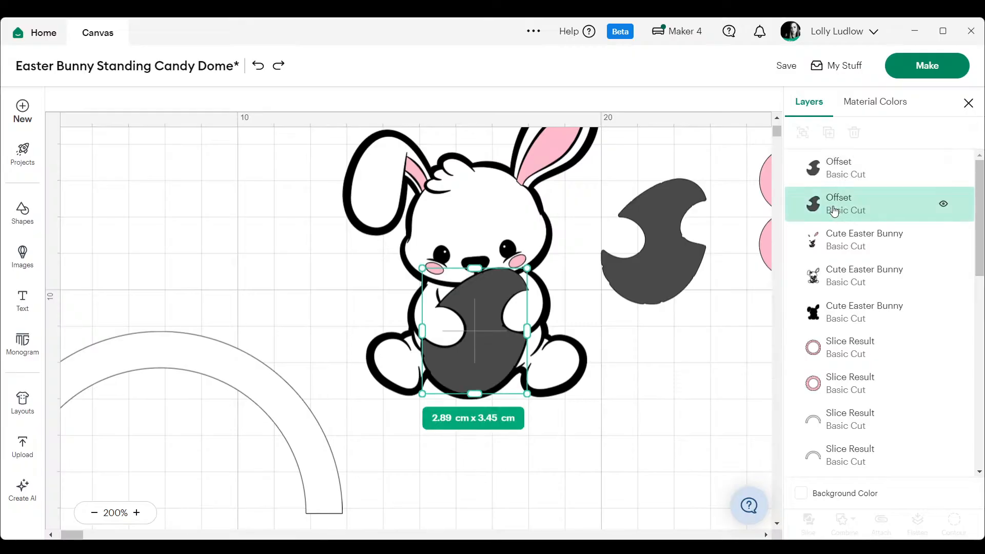
shift+click(855, 284)
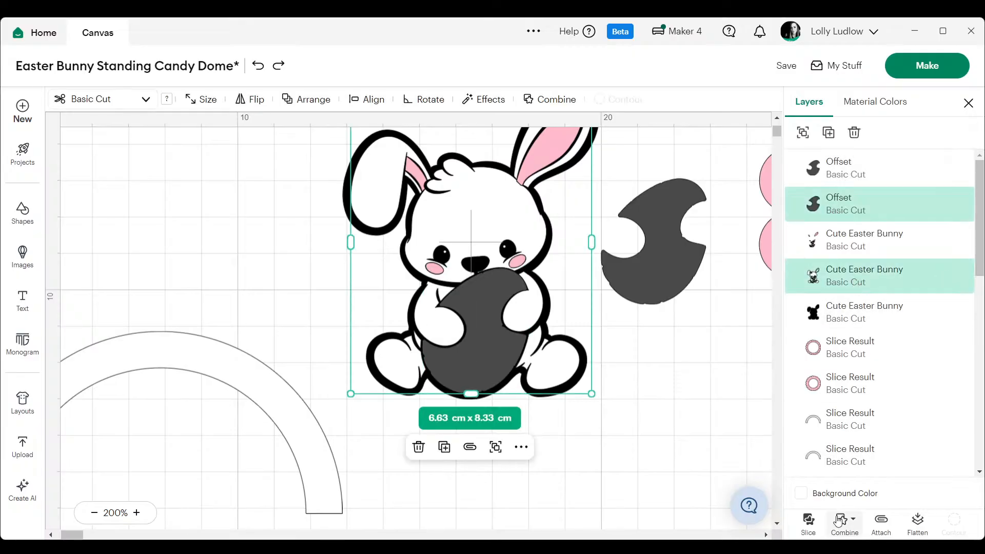
click(822, 524)
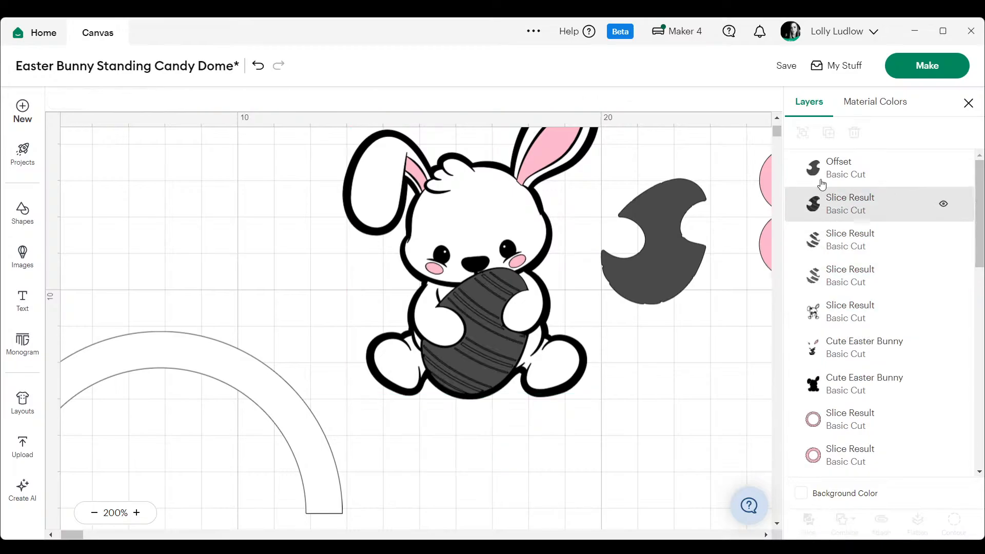
- Delete the three egg-shaped slice results, keeping the sliced white bunny layer
click(829, 228)
key(Delete)
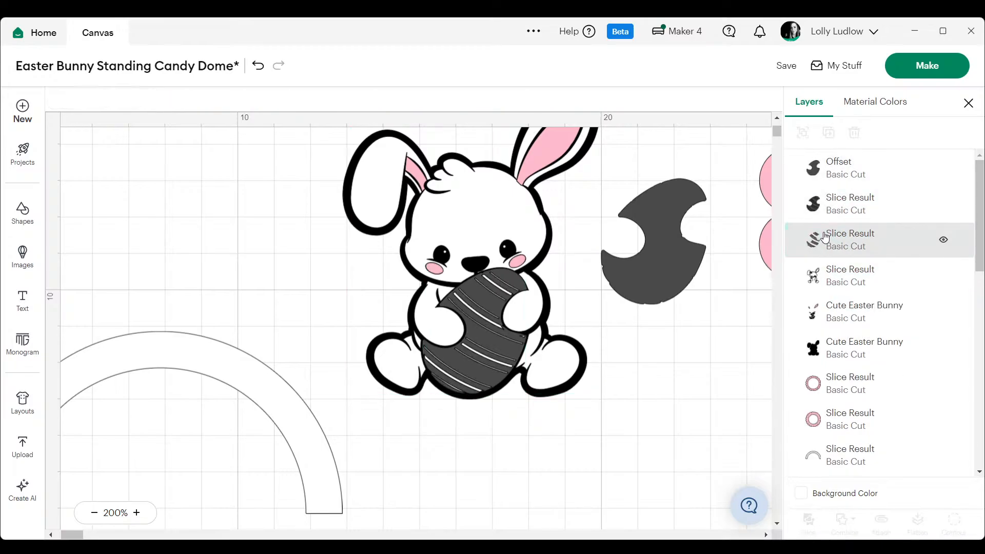
click(825, 237)
key(Delete)
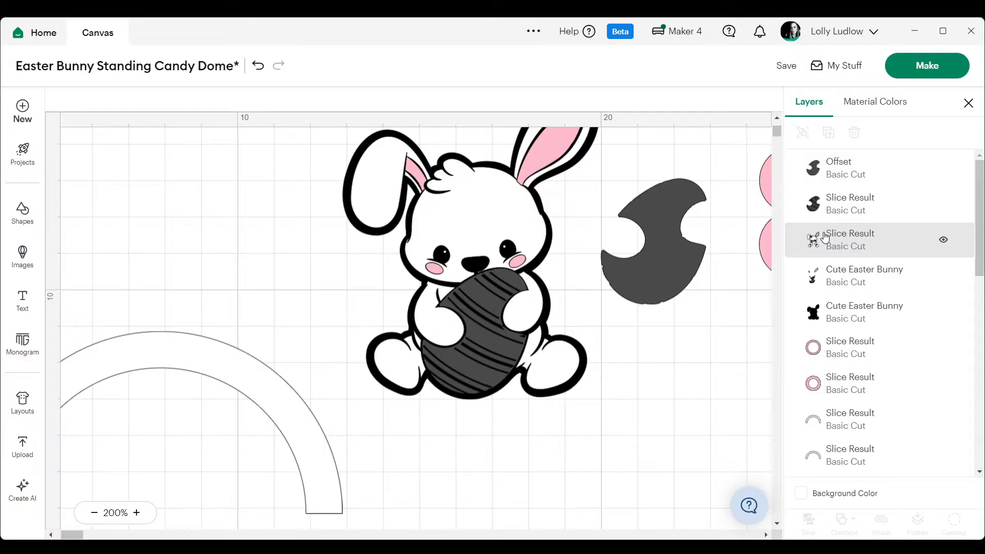
click(842, 204)
key(Delete)
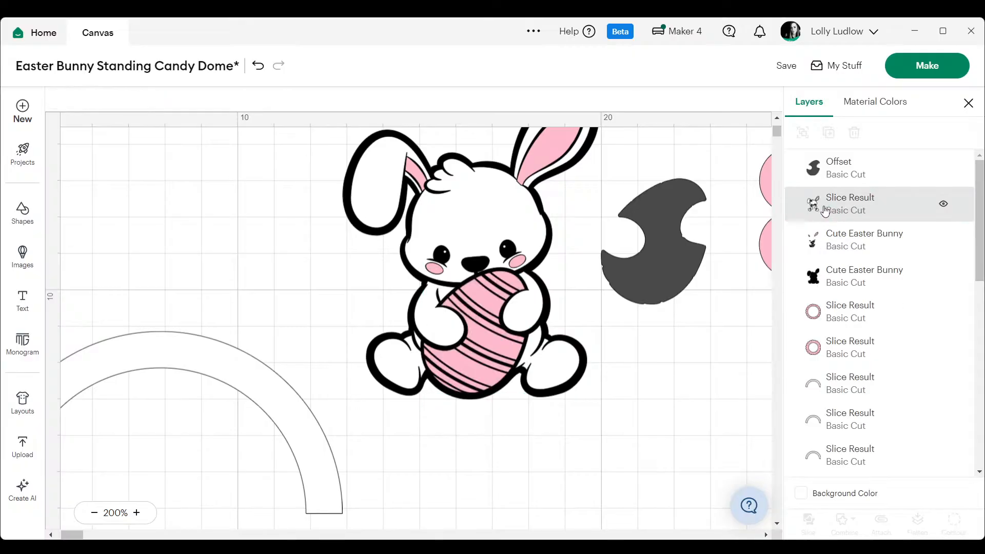
- Move the spare dark egg to the other side of the bunny and create a -0.05 cm offset from it
click(663, 263)
drag(676, 272, 266, 269)
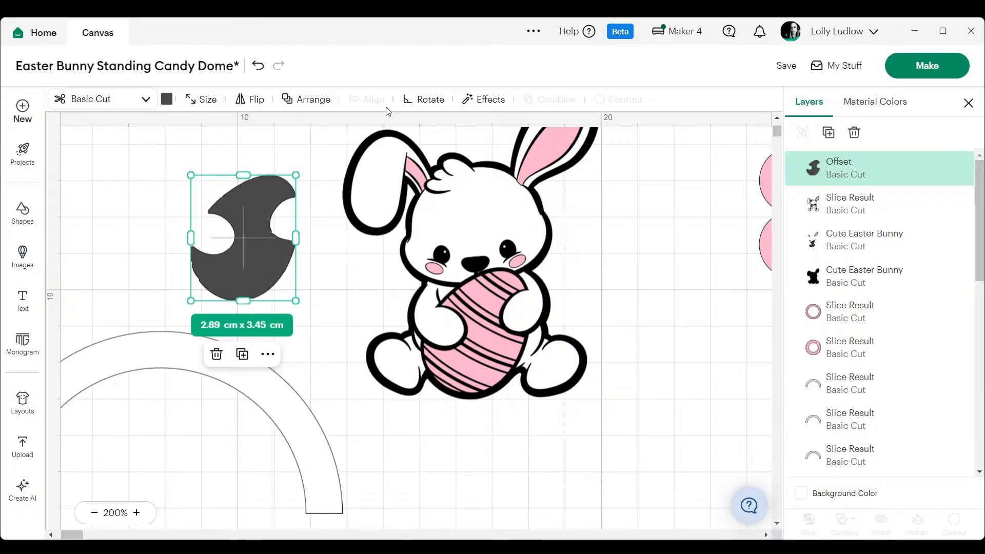
click(478, 100)
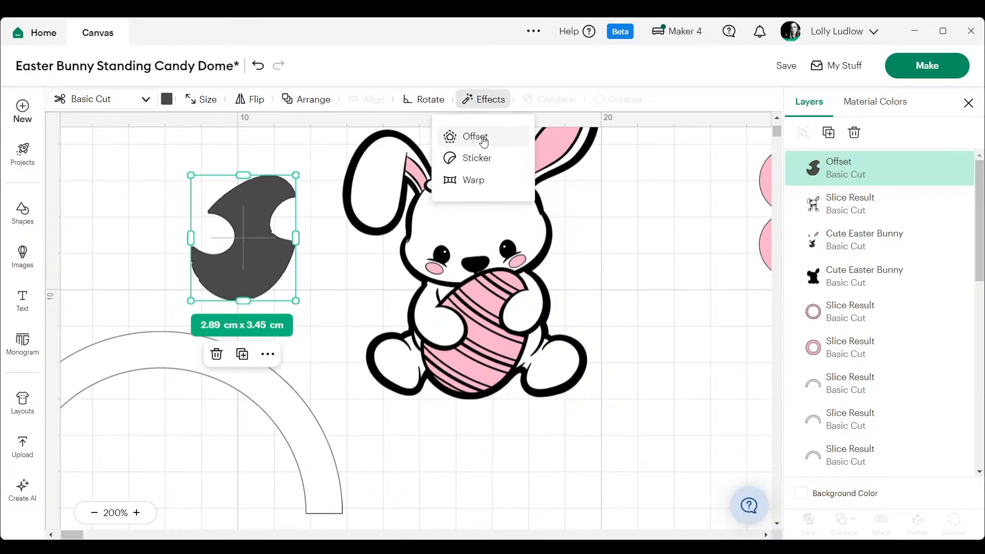
click(486, 136)
drag(387, 132, 352, 133)
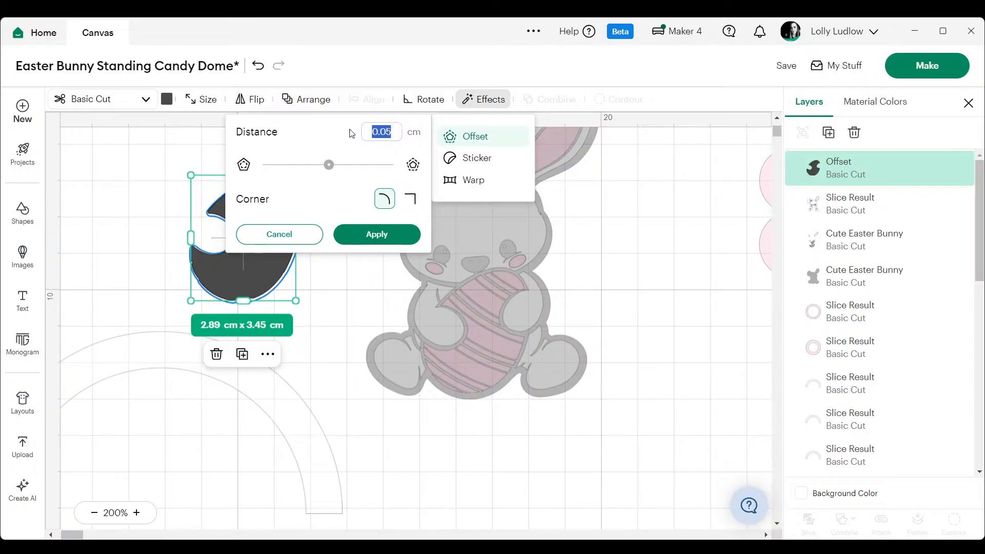
key(BackSpace)
text(-0.05)
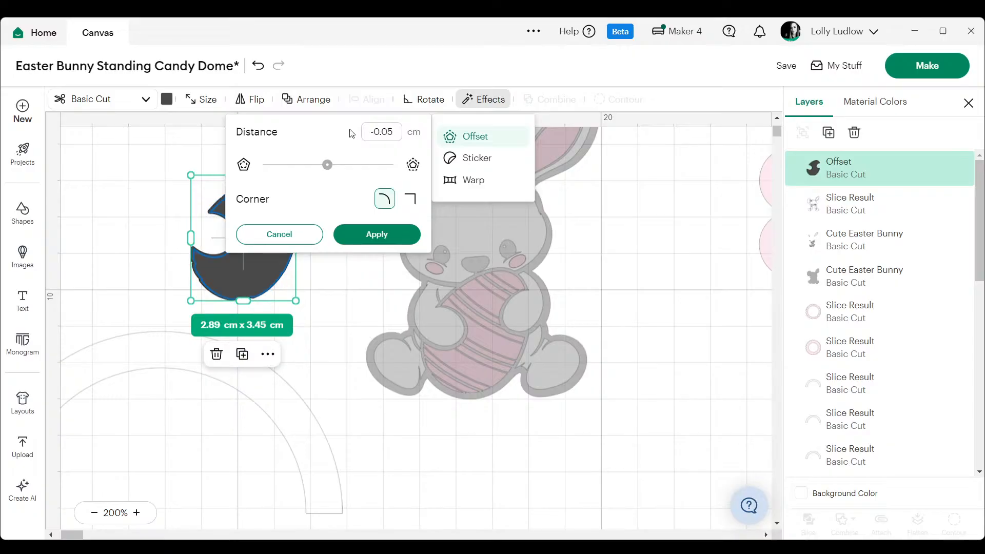
click(386, 232)
click(318, 252)
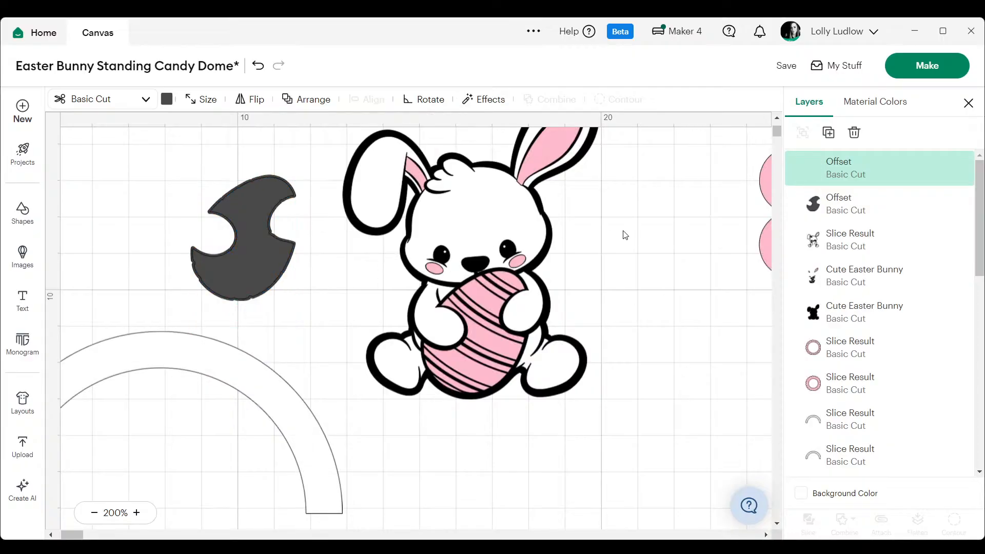
- Place the smaller inward-offset egg over the bunny's egg and delete the larger dark egg
drag(250, 269, 482, 363)
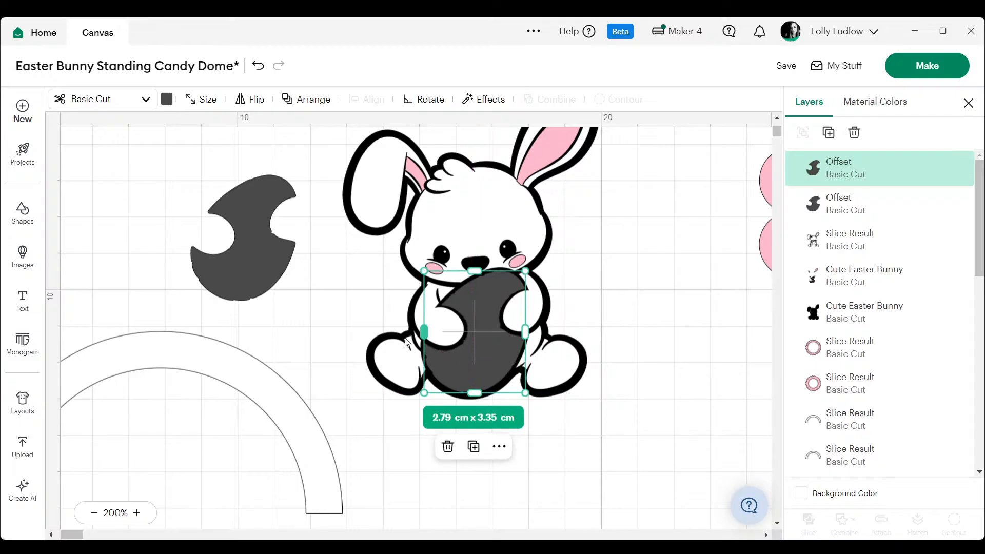
click(250, 252)
key(Delete)
- Recolour the egg shape on the bunny white and reorder it beneath the bunny's pink and white layers
click(481, 302)
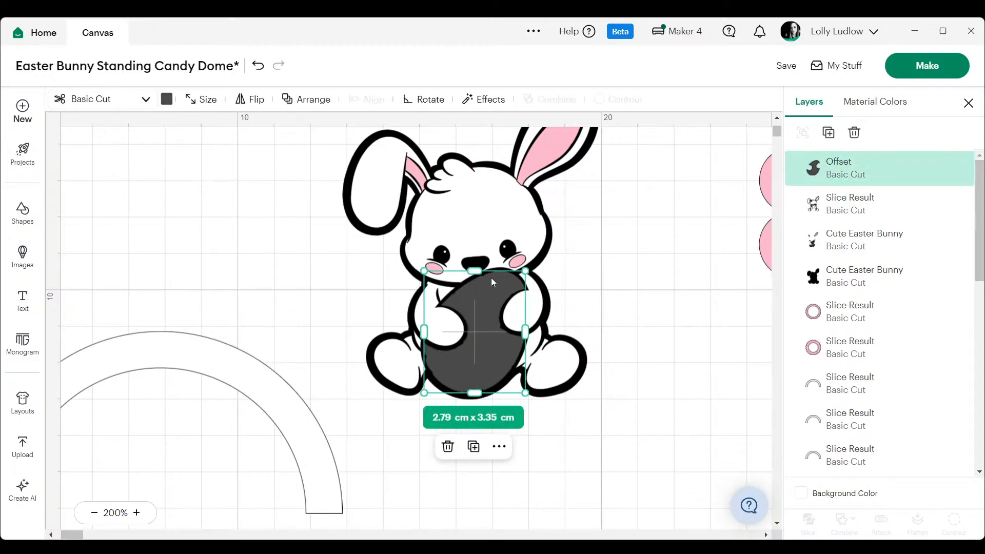
click(167, 100)
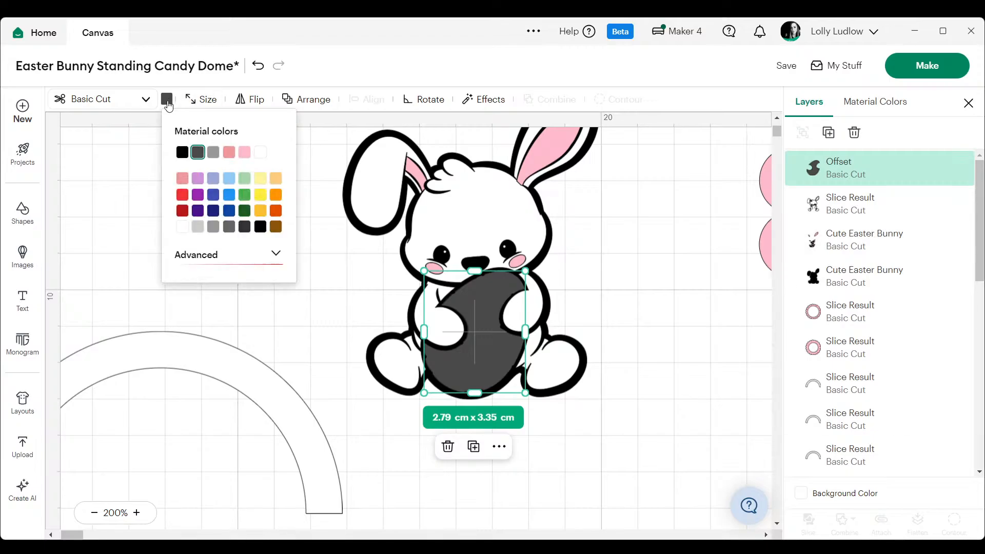
click(182, 227)
click(759, 216)
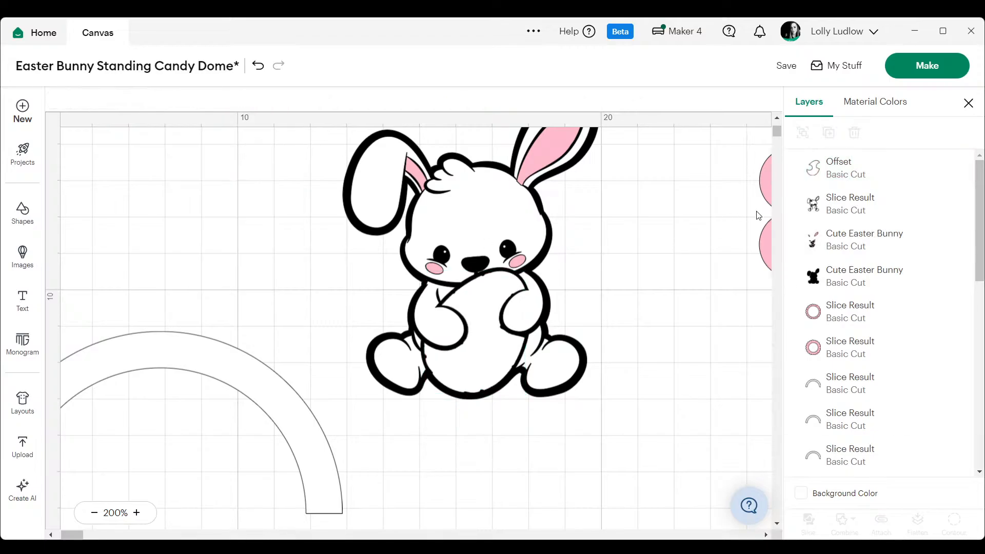
mouse_move(827, 170)
mouse_down()
mouse_move(827, 229)
mouse_move(813, 164)
mouse_up()
click(604, 273)
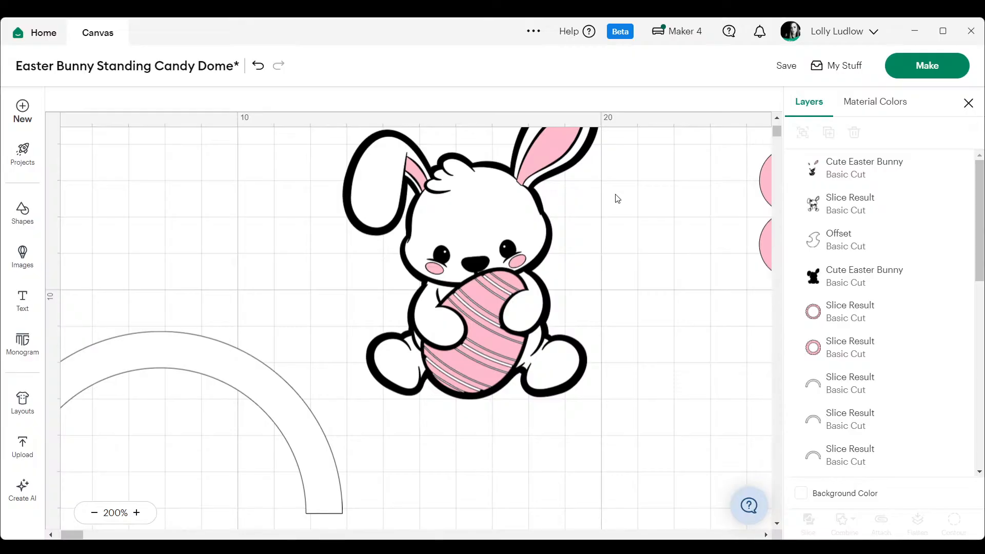
- Group all four layers of the bunny, including the white egg backing
drag(622, 159, 408, 399)
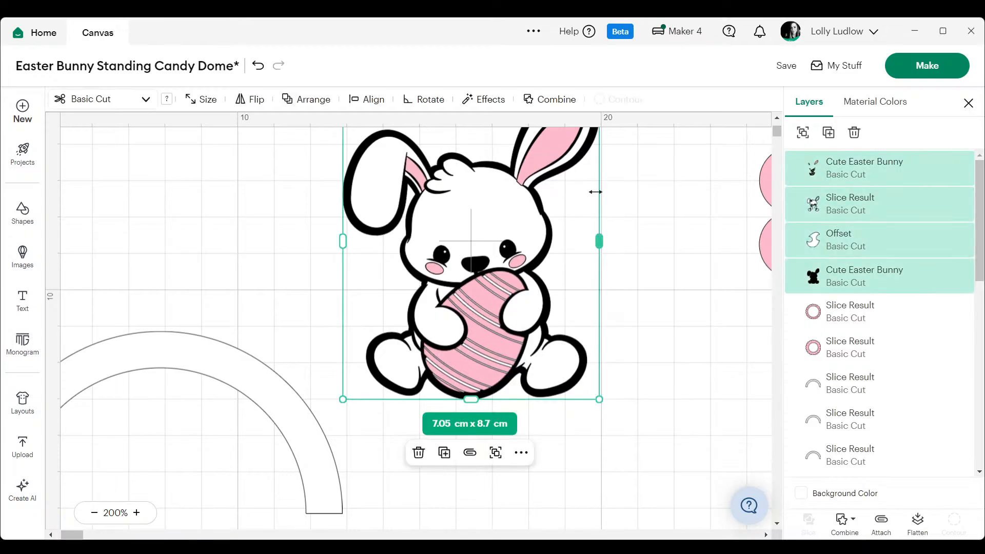
right_click(838, 177)
click(865, 191)
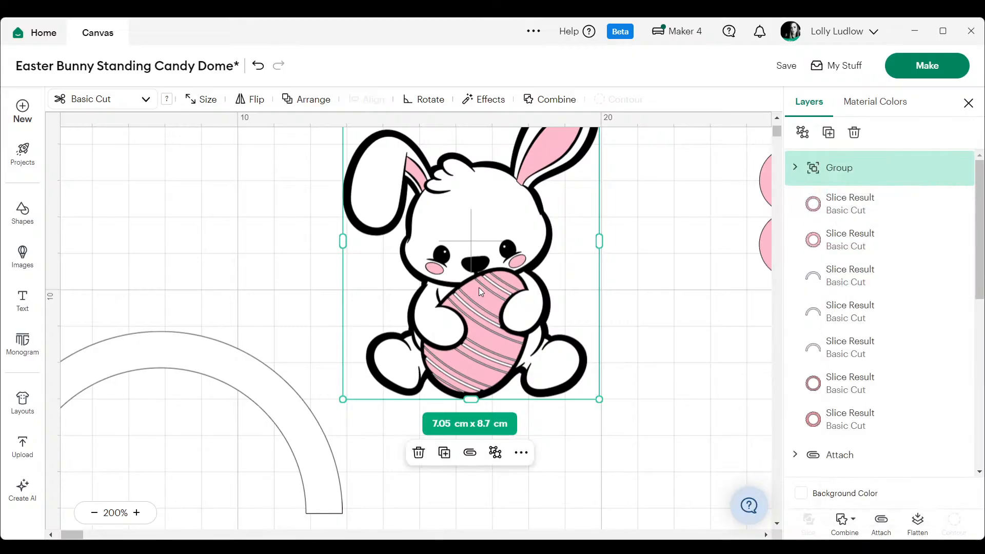
- Move the grouped bunny so it sits centred on top of the arch, and leave it selected
drag(479, 291, 168, 242)
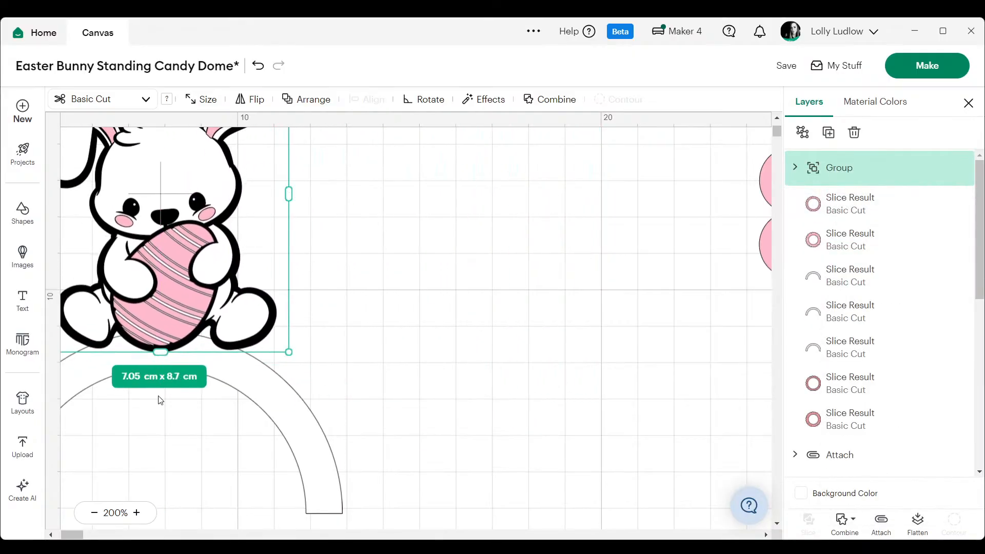
click(94, 513)
click(94, 512)
click(94, 513)
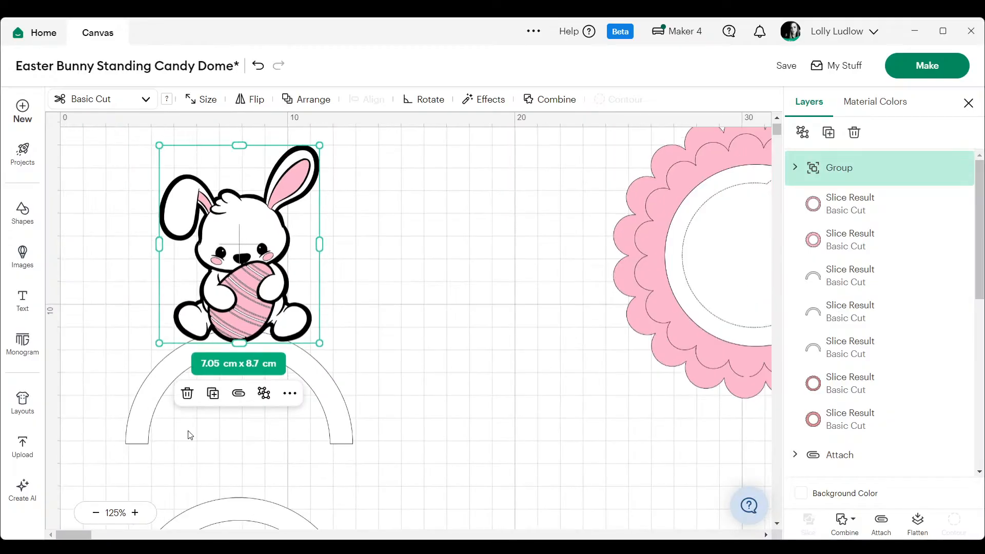
click(408, 218)
click(256, 241)
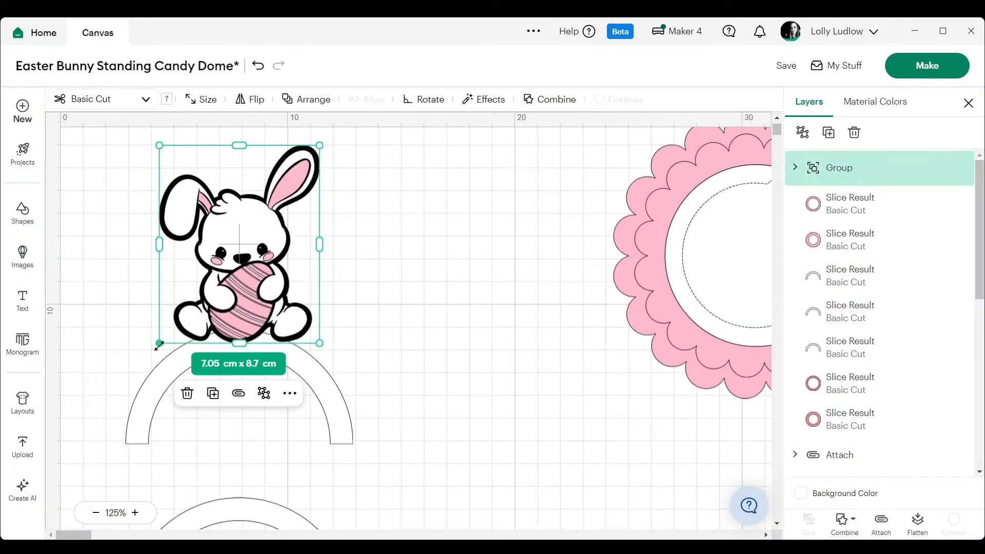
- Enlarge the grouped bunny to 7.25 × 8.95 cm and add a 0.2 cm rounded, welded outward offset around it
drag(159, 347, 154, 350)
drag(255, 293, 257, 287)
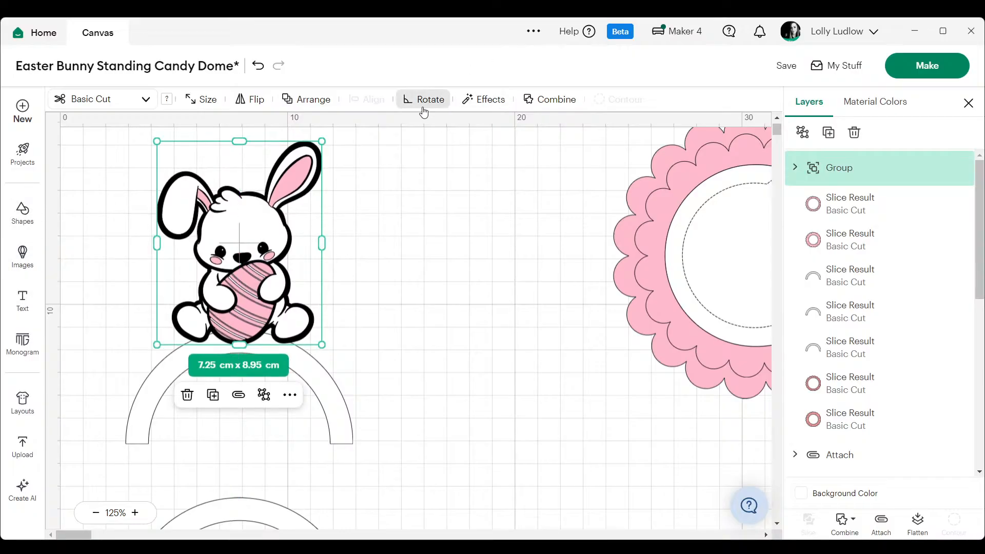
click(482, 101)
click(480, 138)
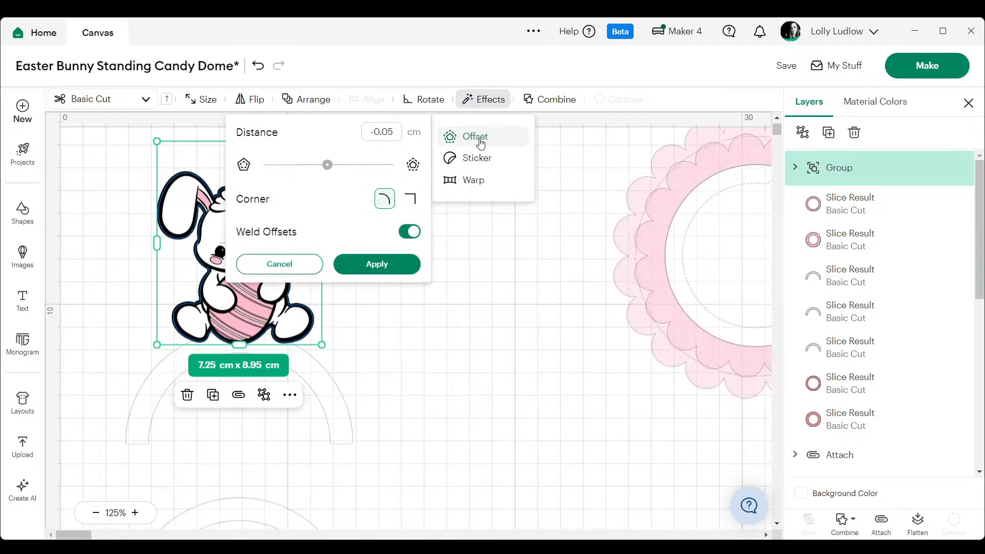
drag(398, 133, 333, 134)
text(0)
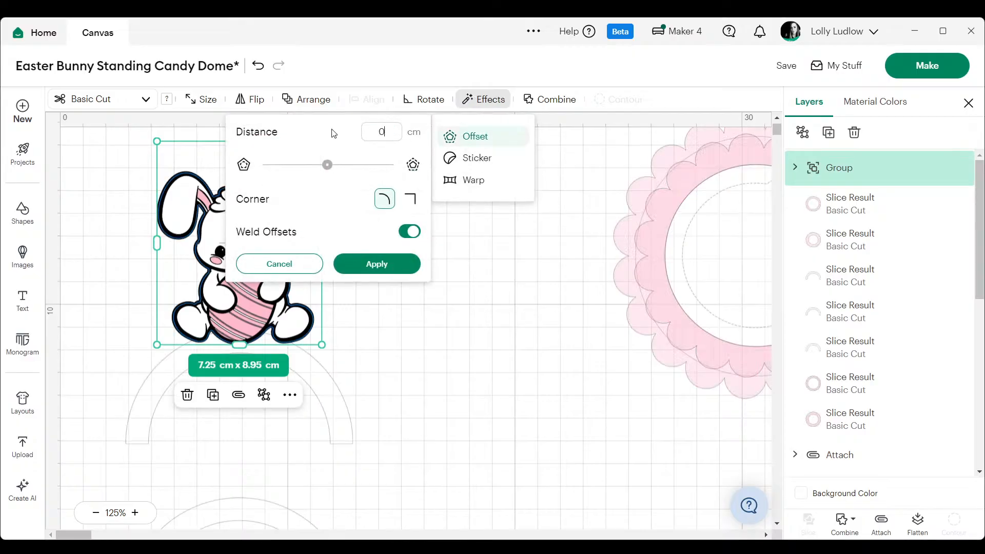
text(.2)
key(Return)
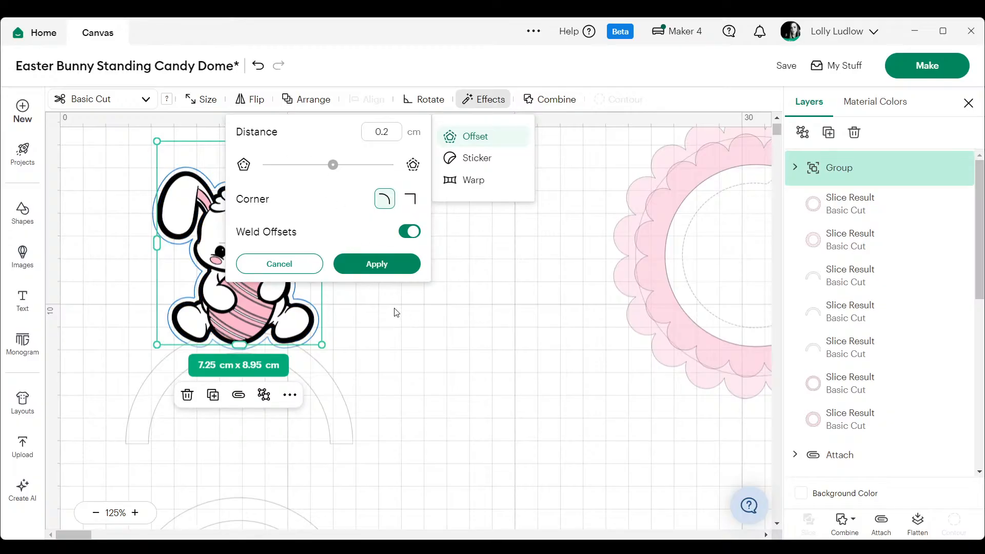
click(387, 264)
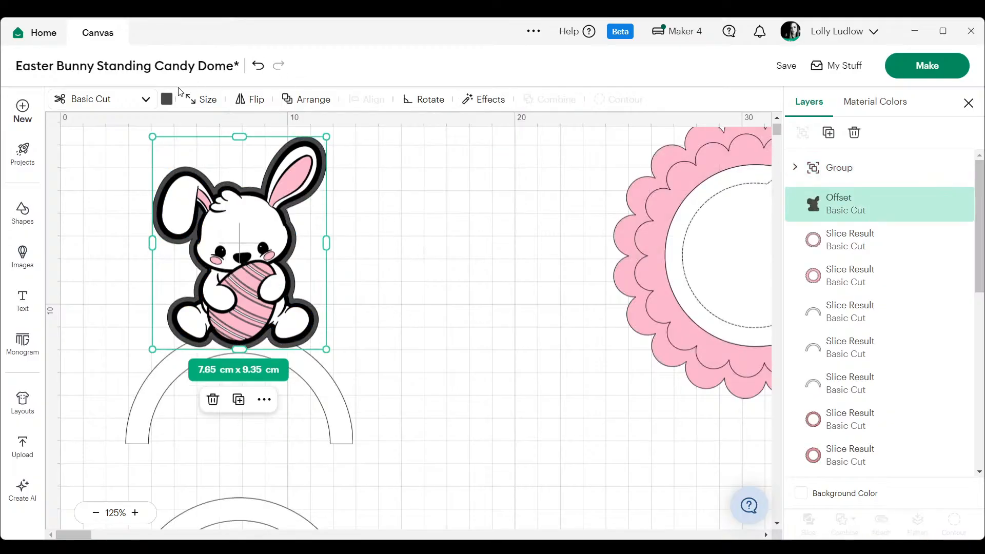
- Recolour the bunny's offset white, then nudge the bunny and its offset together slightly left on the arch
click(166, 100)
click(260, 152)
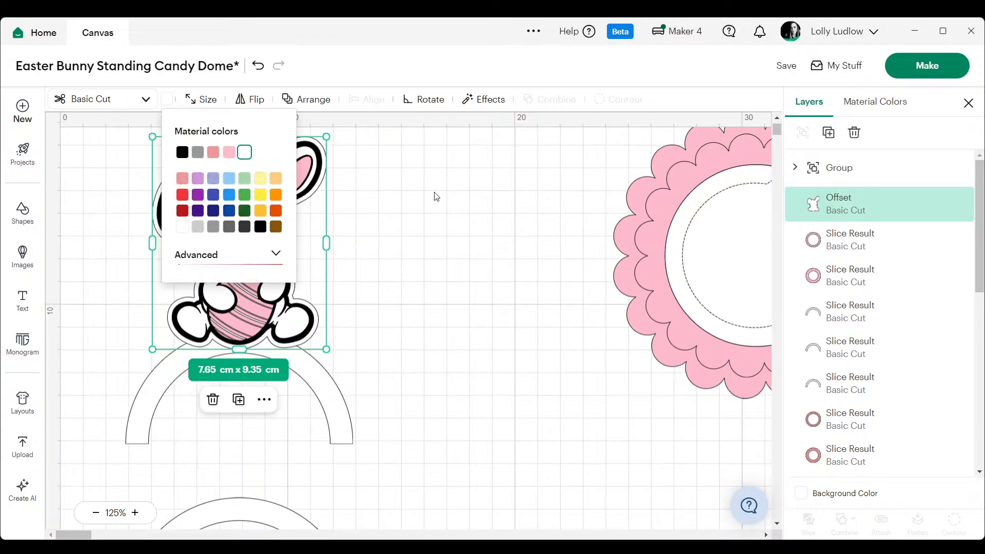
click(437, 196)
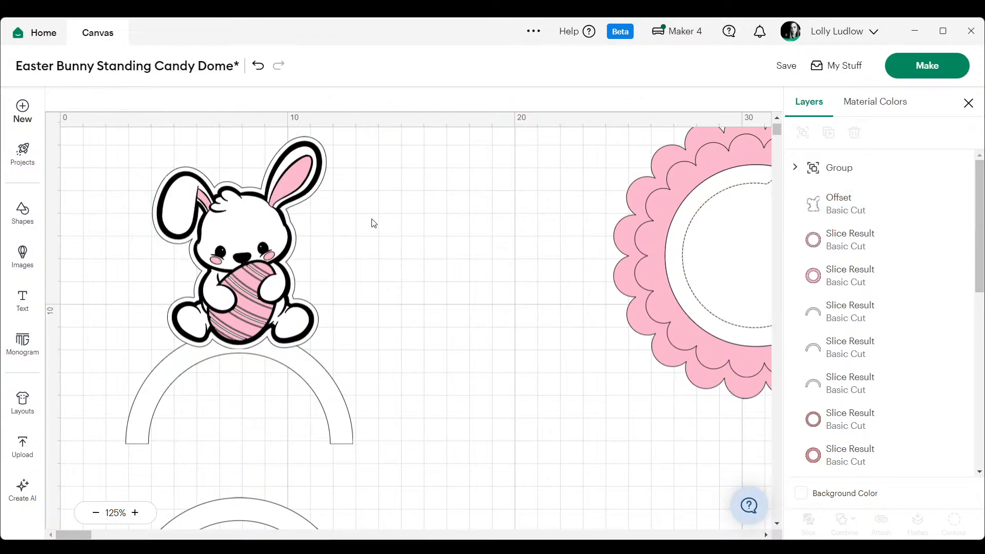
drag(378, 242, 372, 292)
click(254, 260)
drag(253, 260, 257, 263)
click(419, 245)
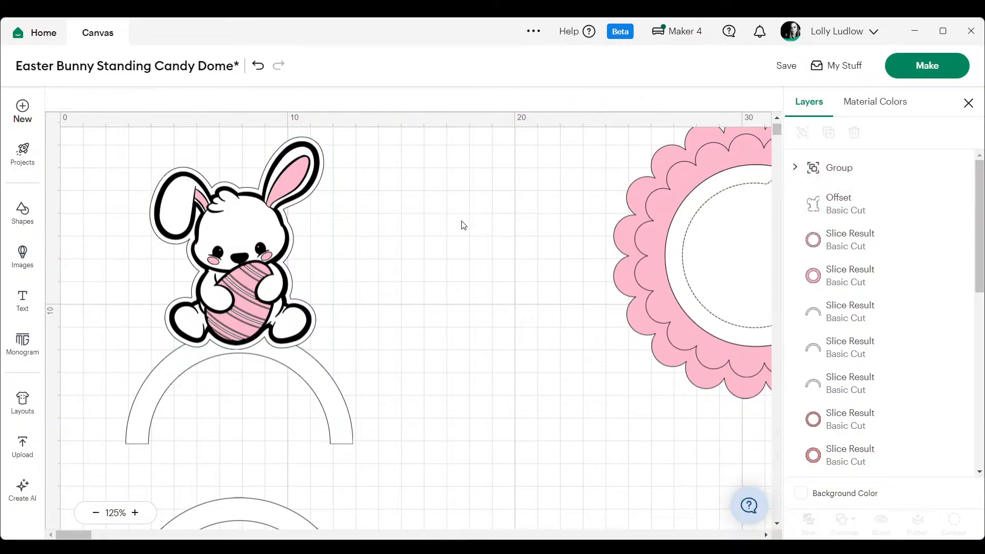
- Weld the bunny's white offset to the arch beneath it
click(311, 363)
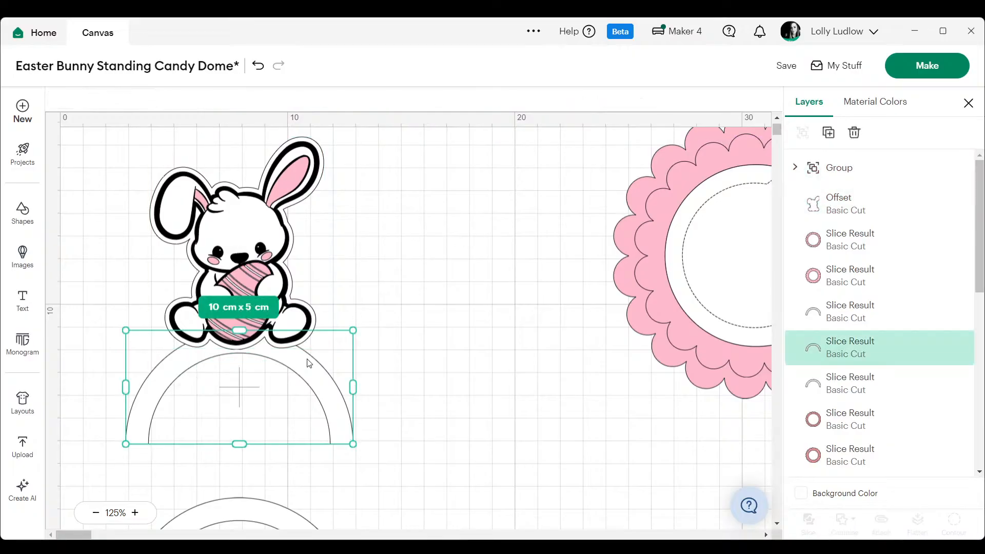
shift+click(300, 208)
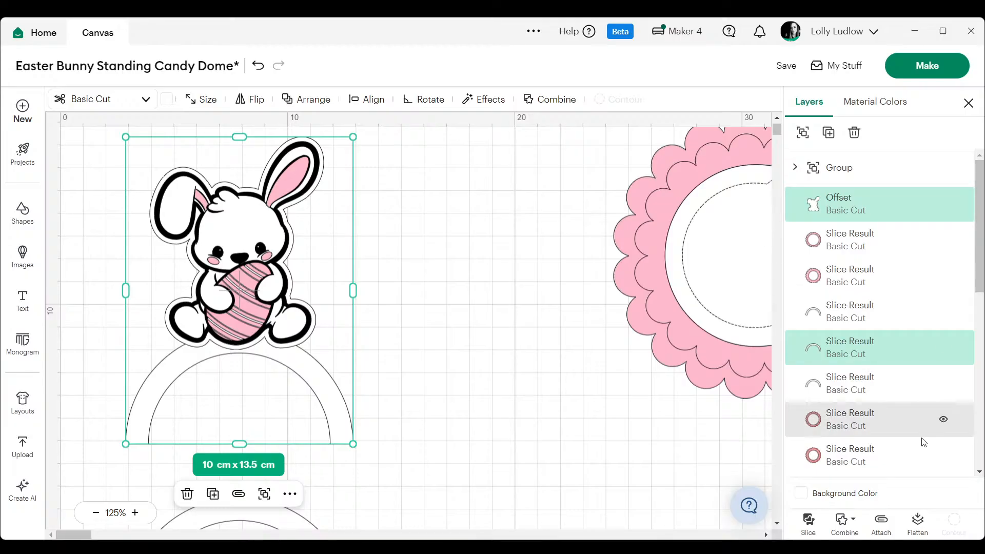
click(838, 534)
click(865, 394)
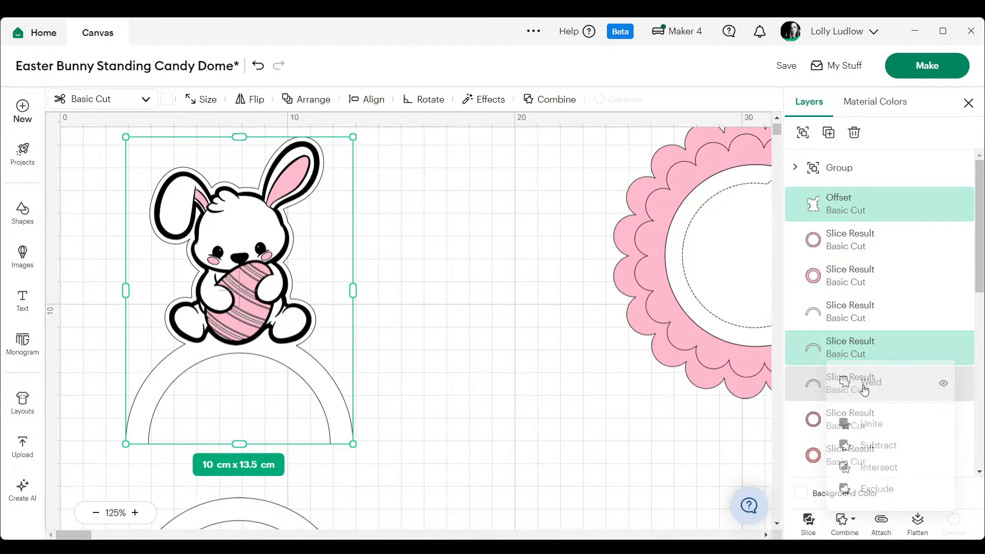
click(460, 319)
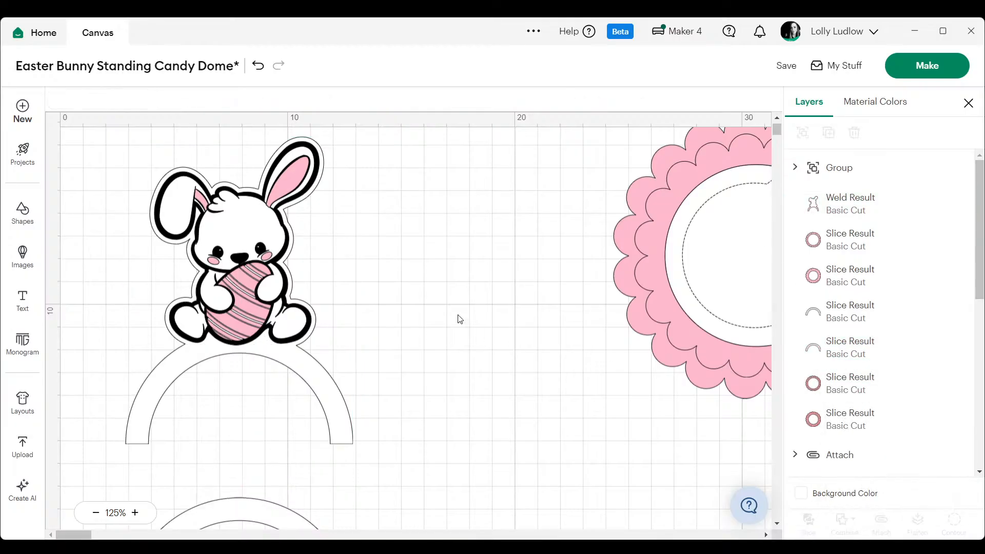
- Move the upper of the two spare arches down so it overlaps the lower spare arch
click(96, 513)
click(96, 513)
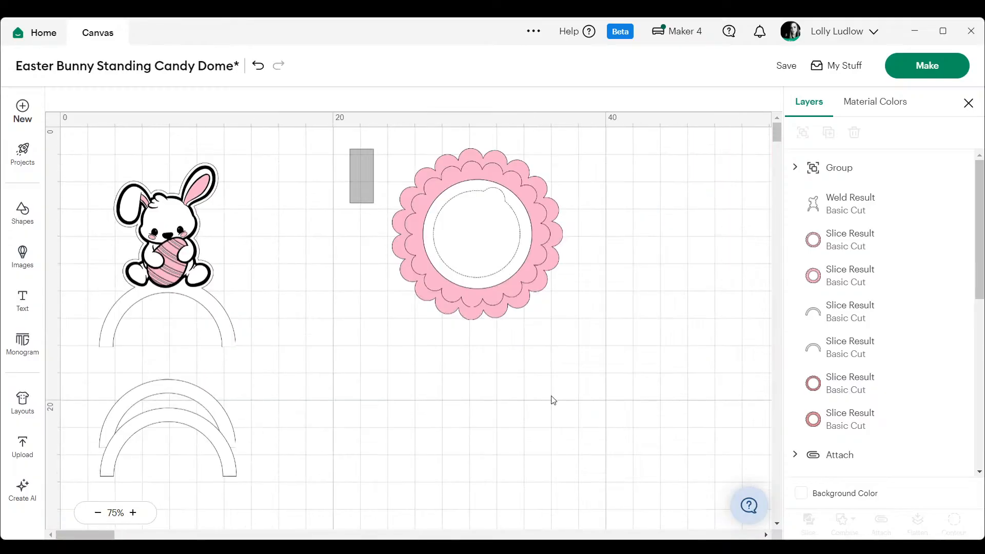
drag(552, 400, 565, 395)
drag(249, 376, 118, 502)
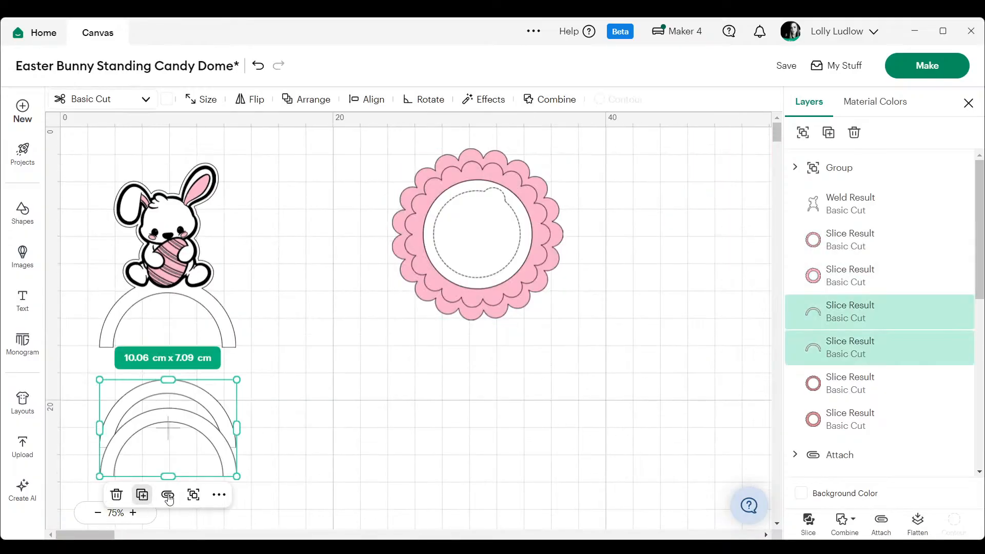
click(174, 404)
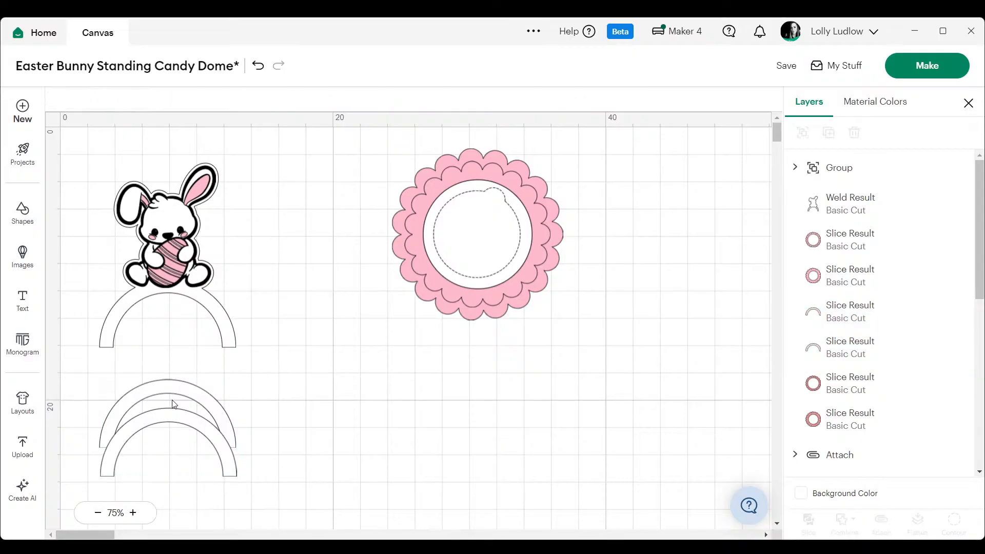
drag(174, 405, 184, 425)
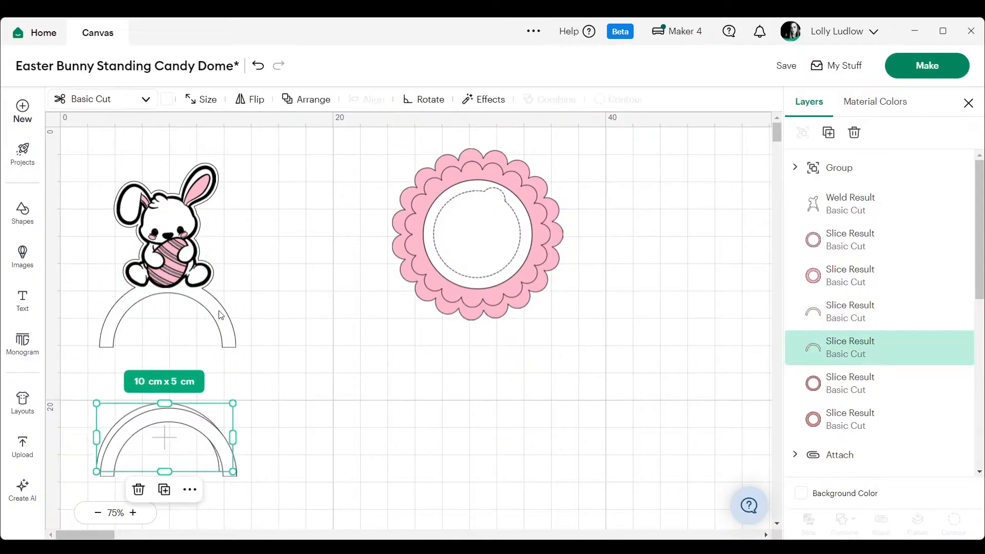
- Duplicate the bunny with its welded arch, place the copy directly to the right, and flip it horizontally
click(246, 140)
drag(242, 138, 107, 368)
right_click(186, 274)
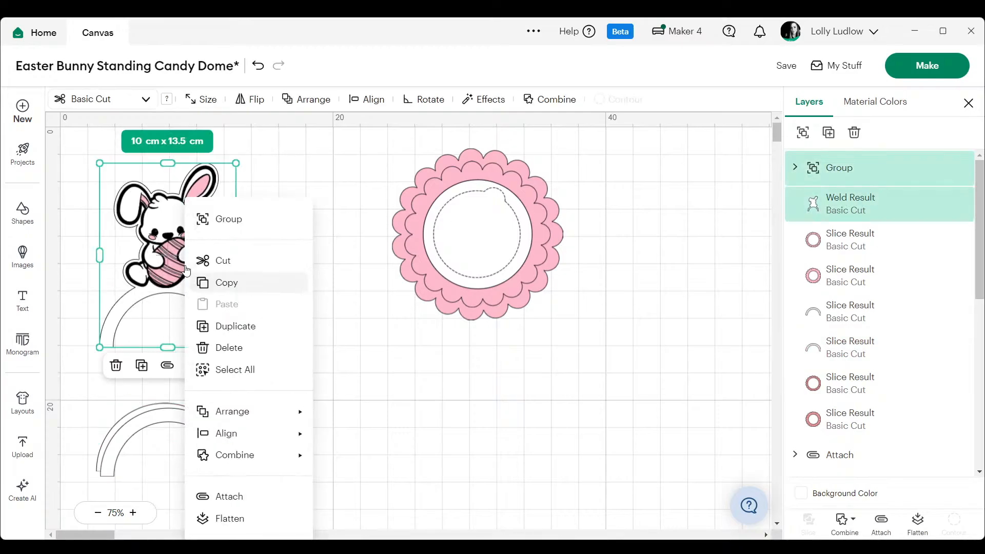
click(220, 336)
drag(164, 228, 302, 228)
click(264, 105)
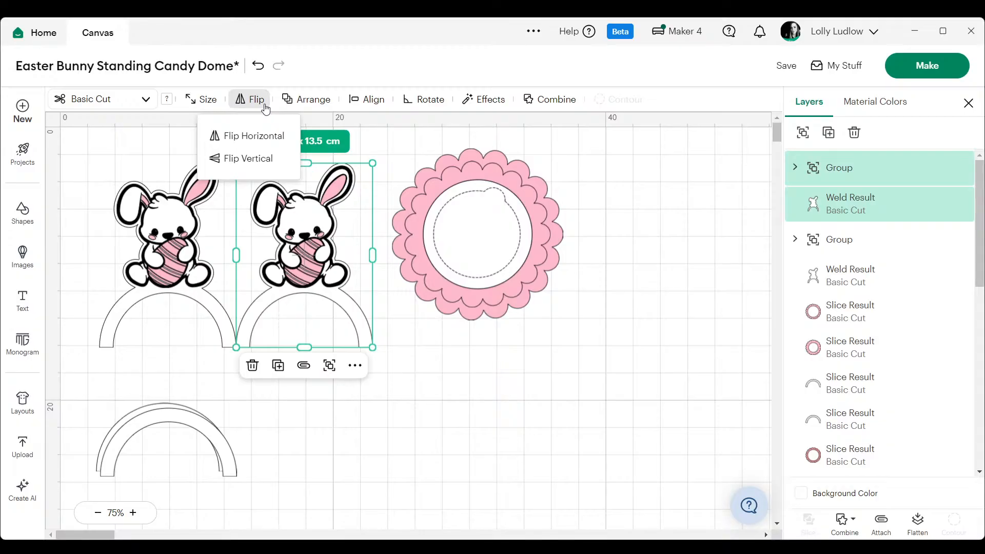
click(264, 136)
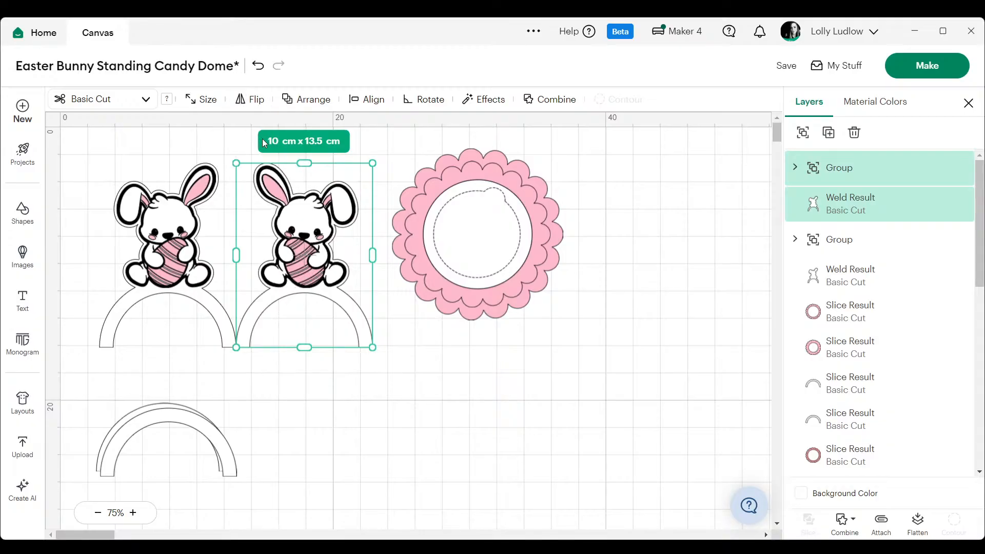
click(631, 395)
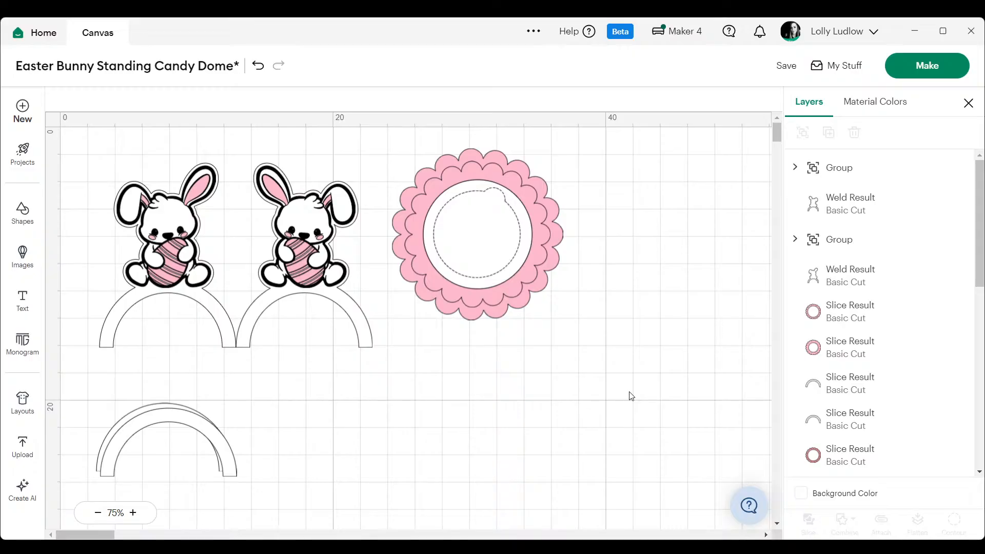
- Move the other spare arch to the right, beneath the flipped bunny and beside the first spare arch
drag(182, 431, 328, 416)
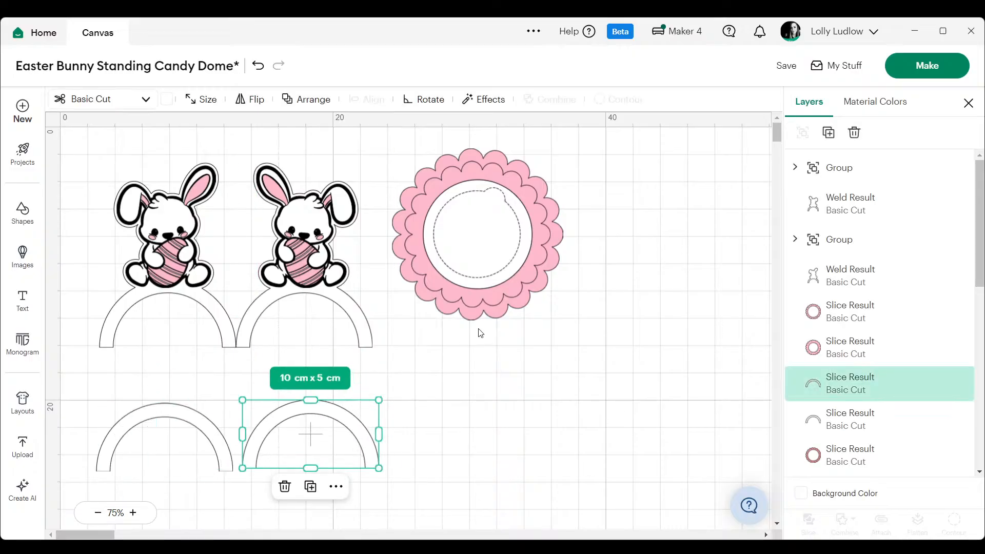
click(97, 513)
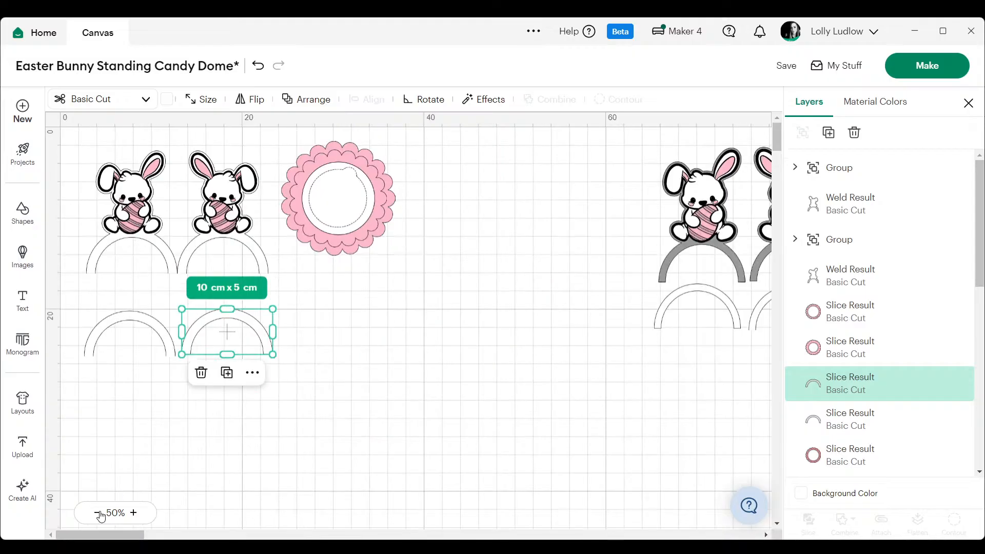
click(97, 513)
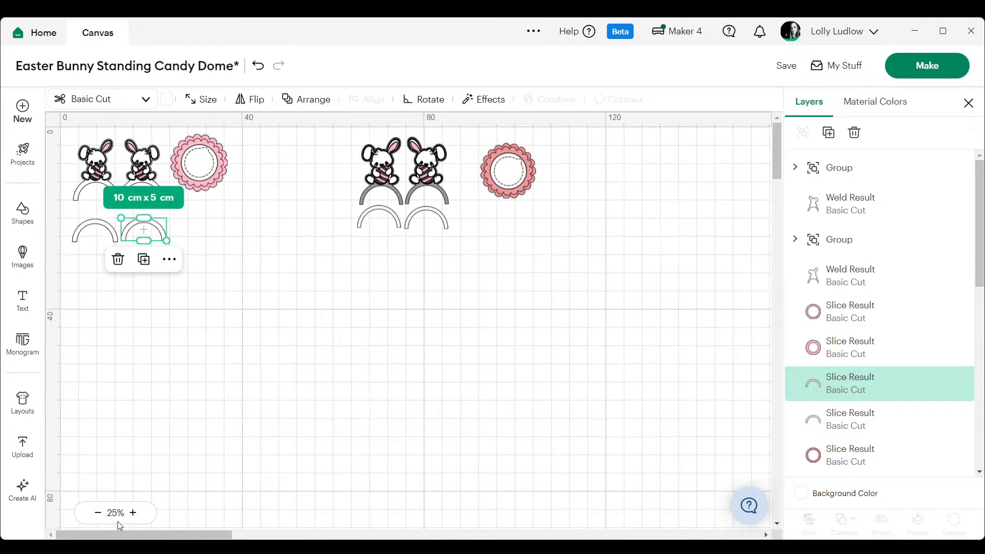
click(133, 513)
click(133, 513)
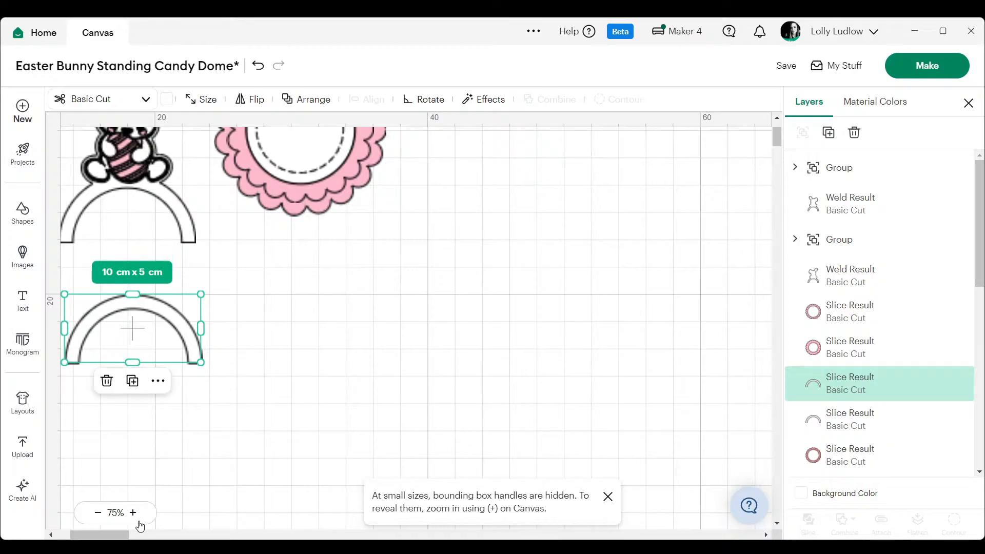
click(67, 525)
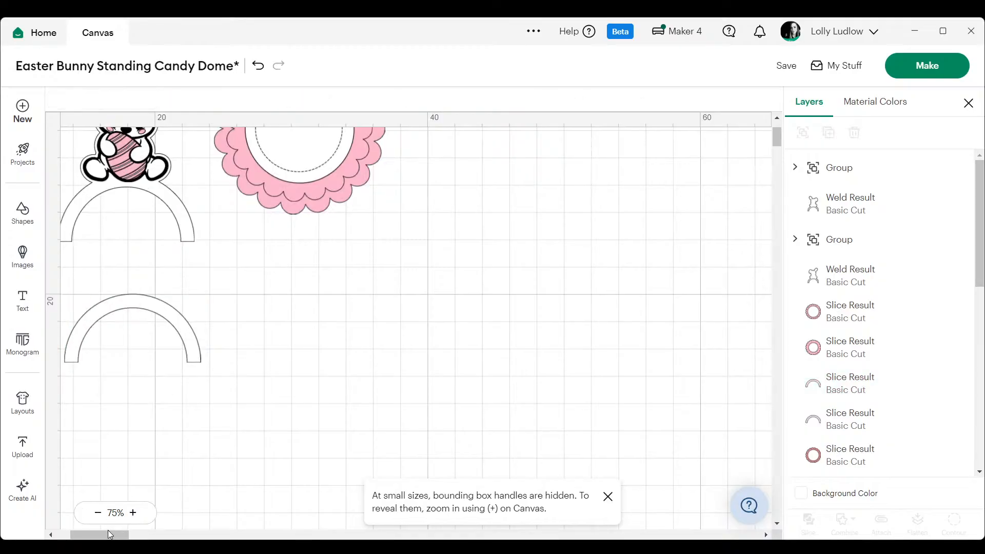
drag(109, 534, 88, 534)
scroll(217, 358, up, 1)
scroll(219, 362, up, 1)
- Recolour the welded arch backings of both bunnies light grey
click(251, 335)
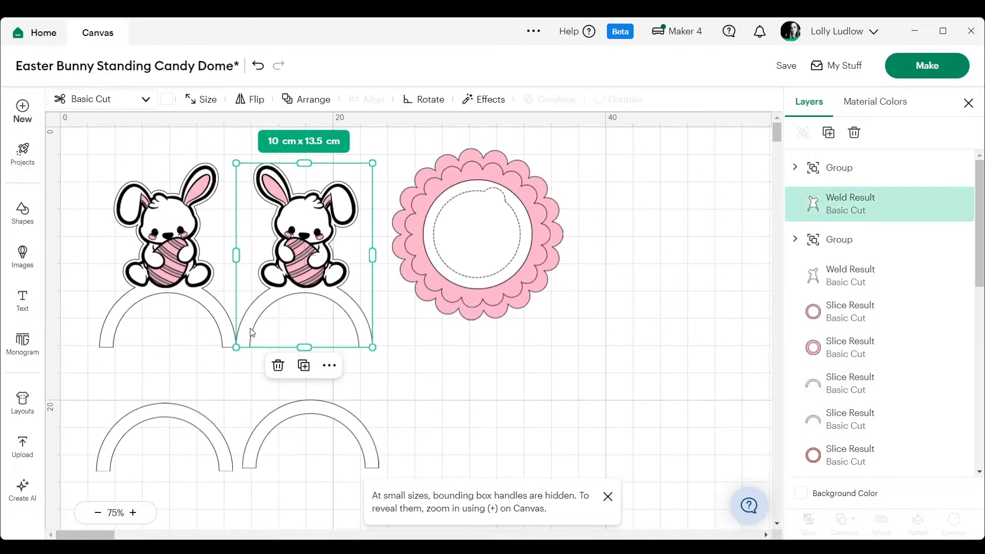
click(173, 102)
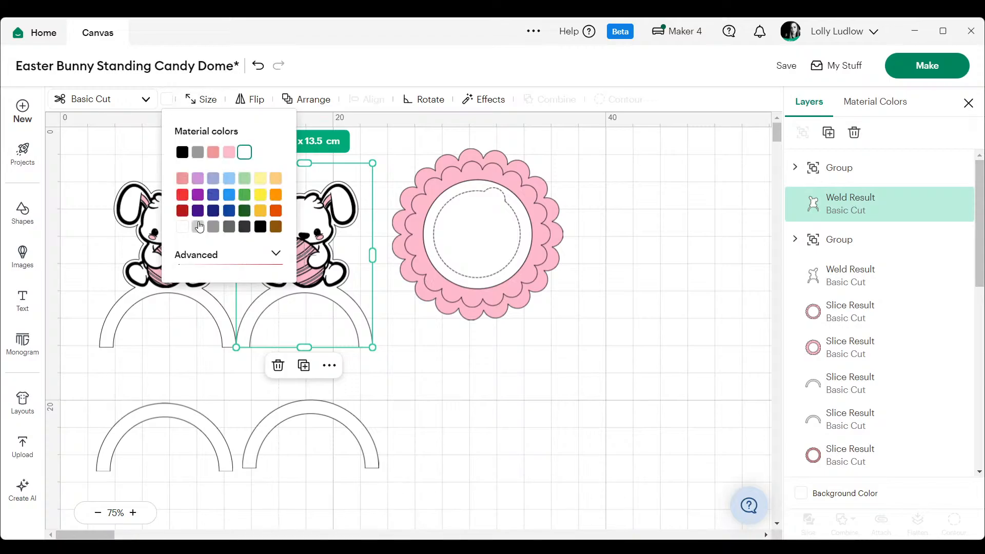
click(213, 153)
click(501, 433)
click(208, 312)
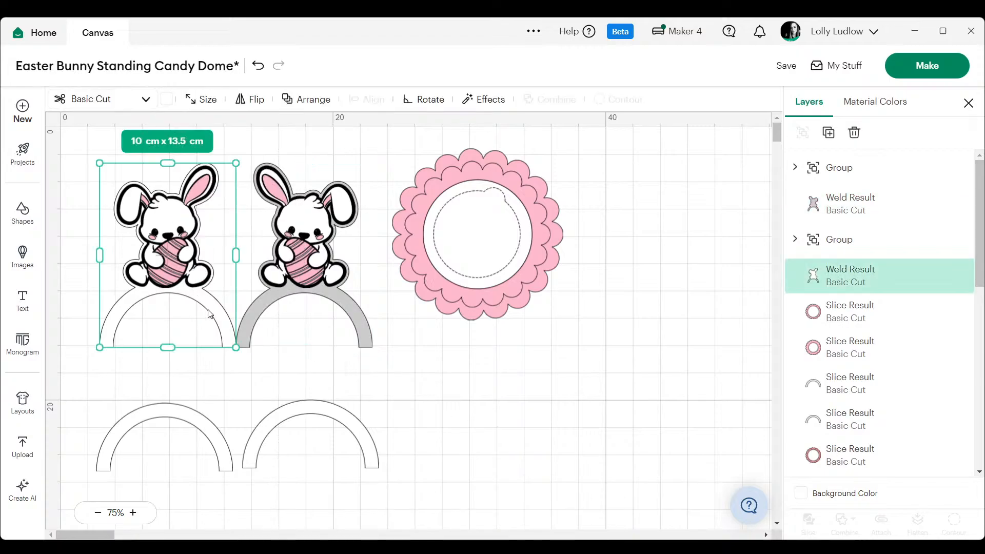
click(166, 102)
click(198, 226)
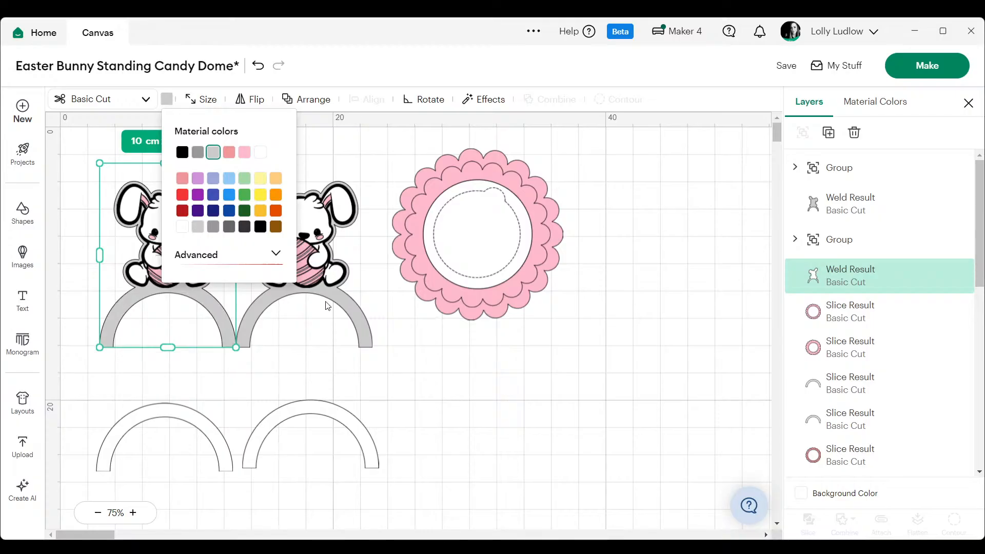
click(485, 383)
drag(164, 491, 80, 519)
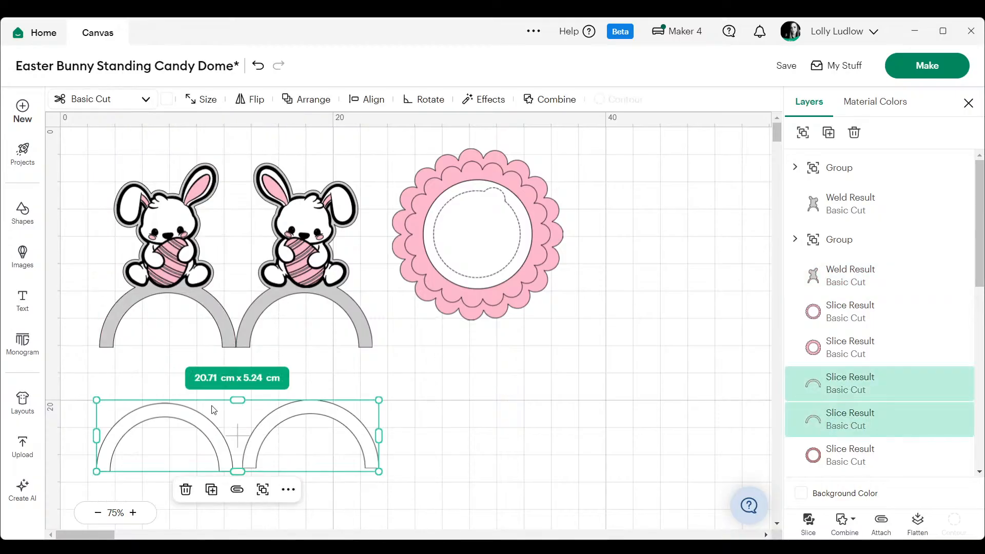
click(495, 241)
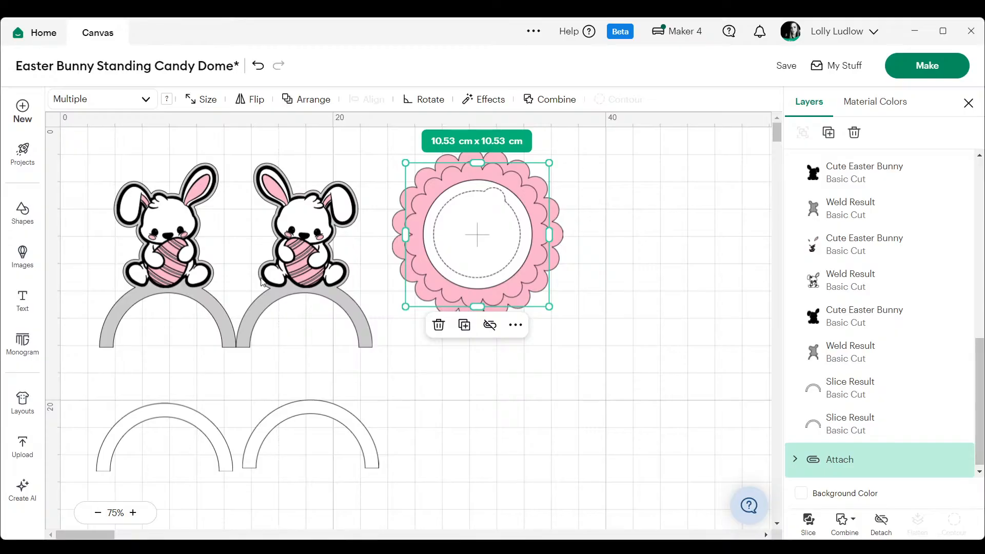
click(672, 319)
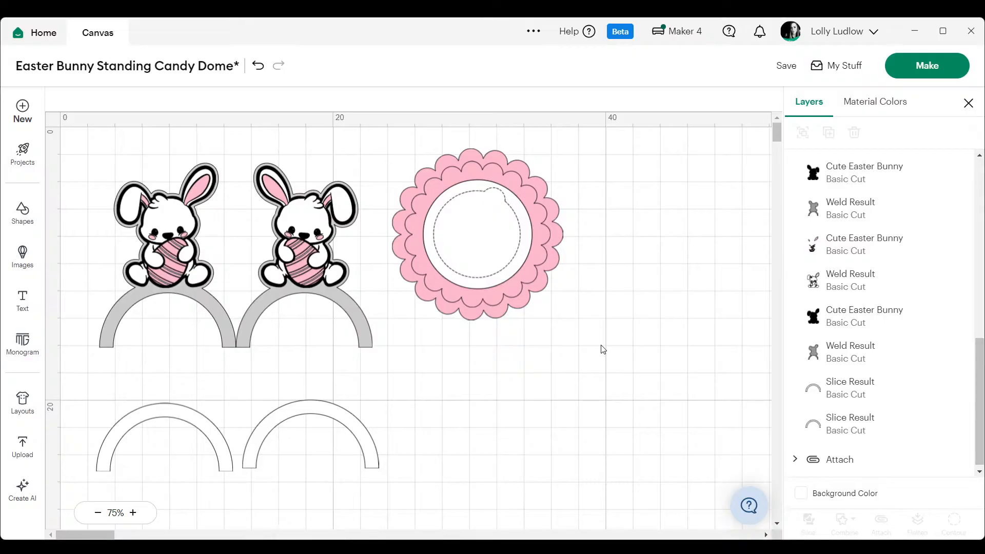
- Delete the whole newly built set of bunnies, arches and scalloped rings, keeping the original set
drag(608, 157, 60, 530)
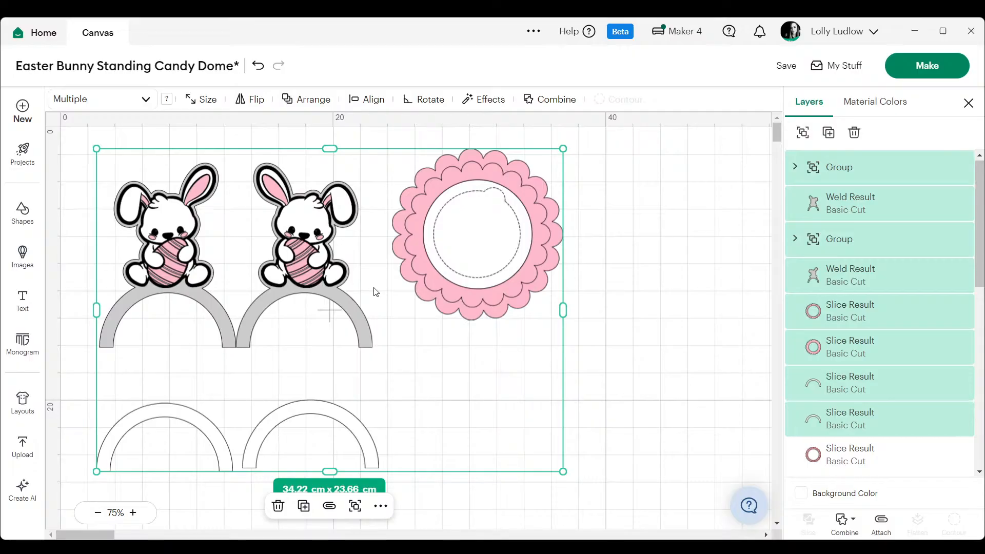
key(ctrl+z)
- Move the whole original set of bunnies, arches and scalloped rings to the upper-left corner of the canvas
click(97, 513)
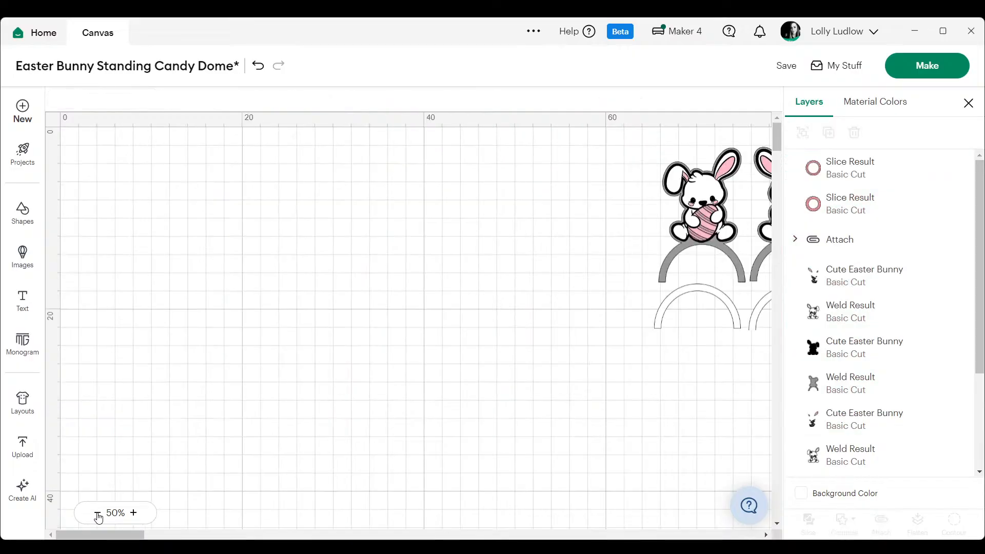
drag(144, 537, 177, 538)
drag(218, 131, 717, 386)
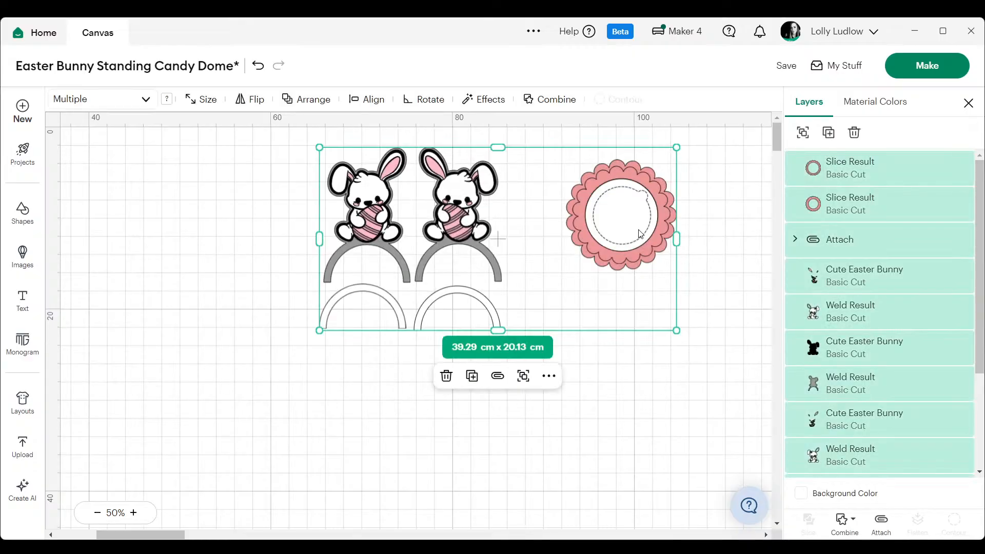
drag(640, 234, 371, 229)
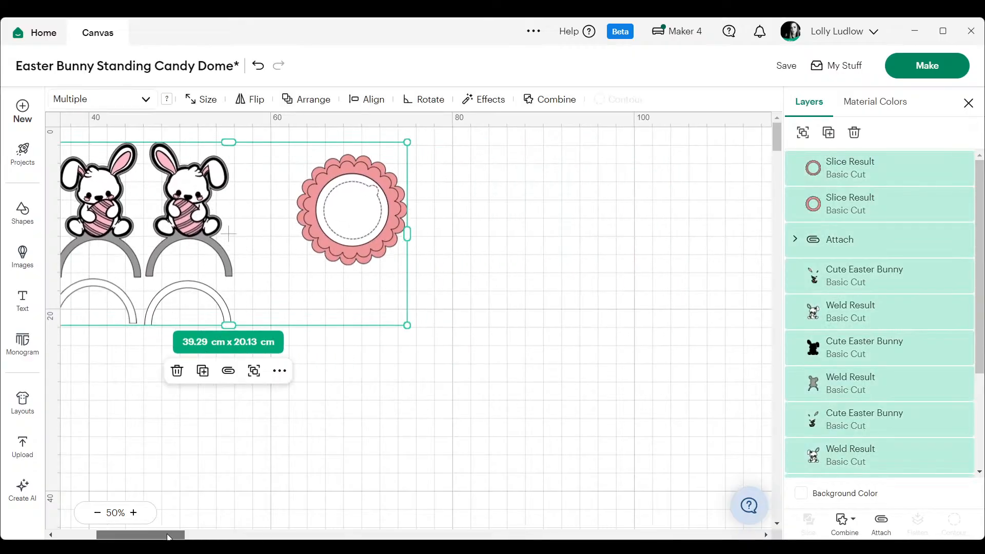
drag(170, 536, 129, 537)
drag(619, 228, 311, 225)
click(607, 258)
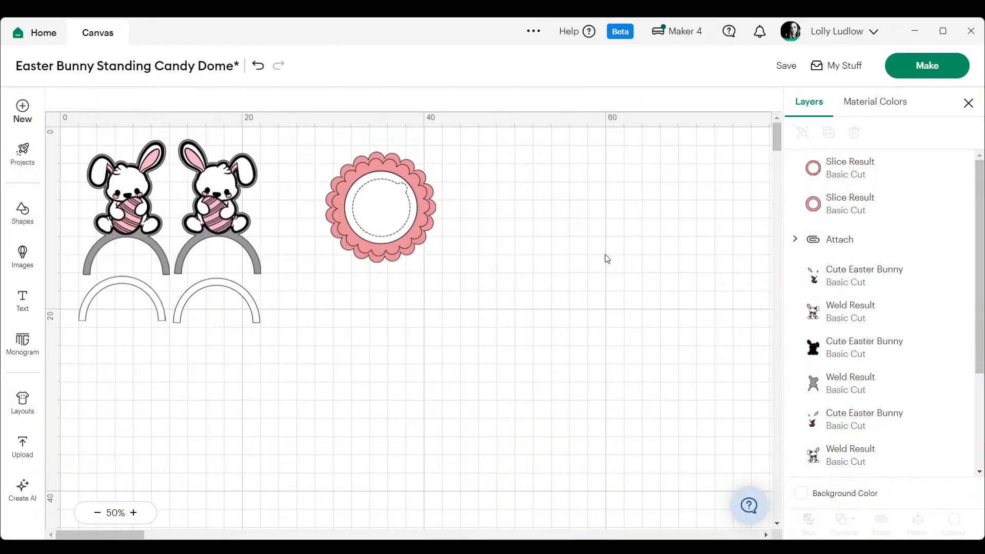
- Delete the flipped bunny's black, white and pink layers, leaving only its grey welded arch backing
click(228, 210)
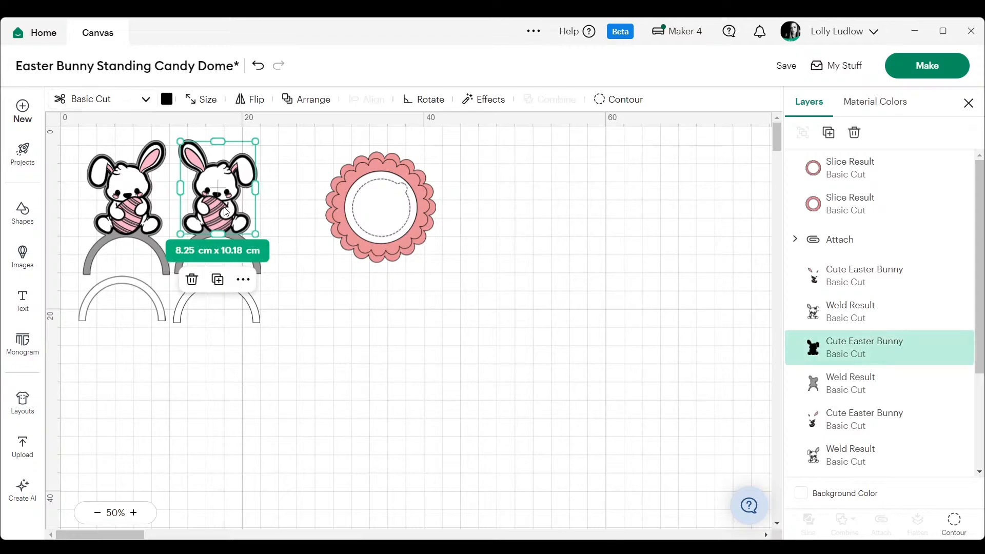
key(Delete)
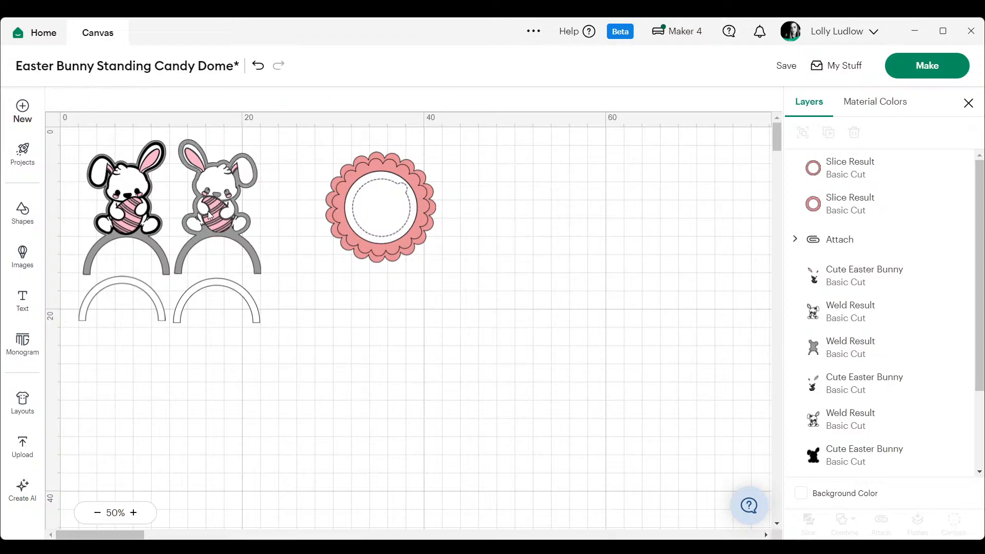
click(210, 216)
key(Delete)
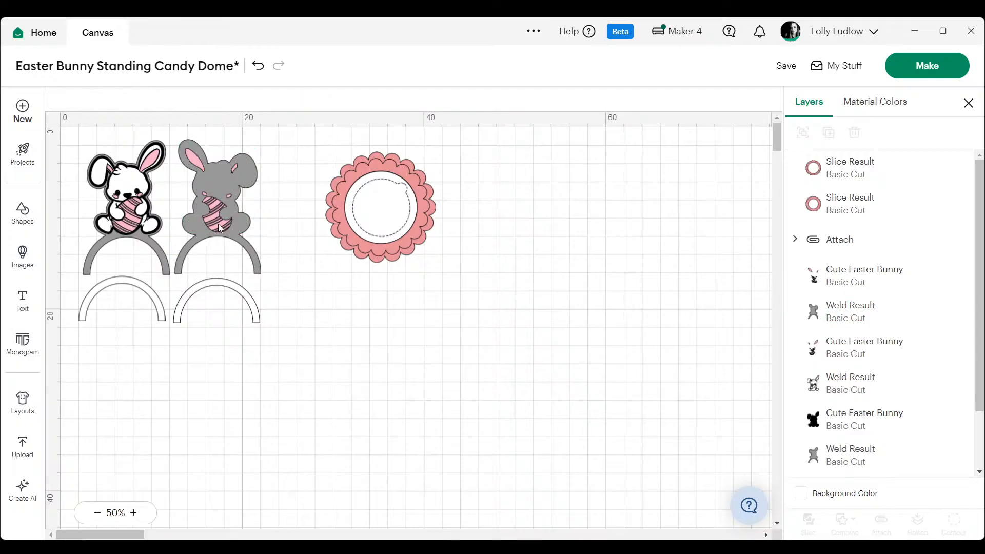
click(219, 226)
key(Delete)
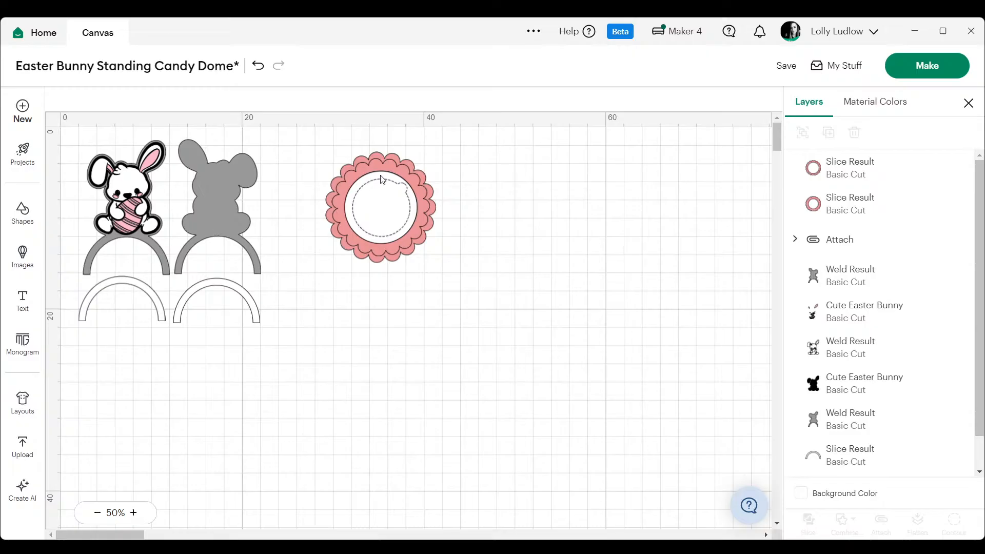
- Move both scalloped rings off the attached circles and stack them to the right, then shift the attached circles slightly
drag(418, 225, 586, 251)
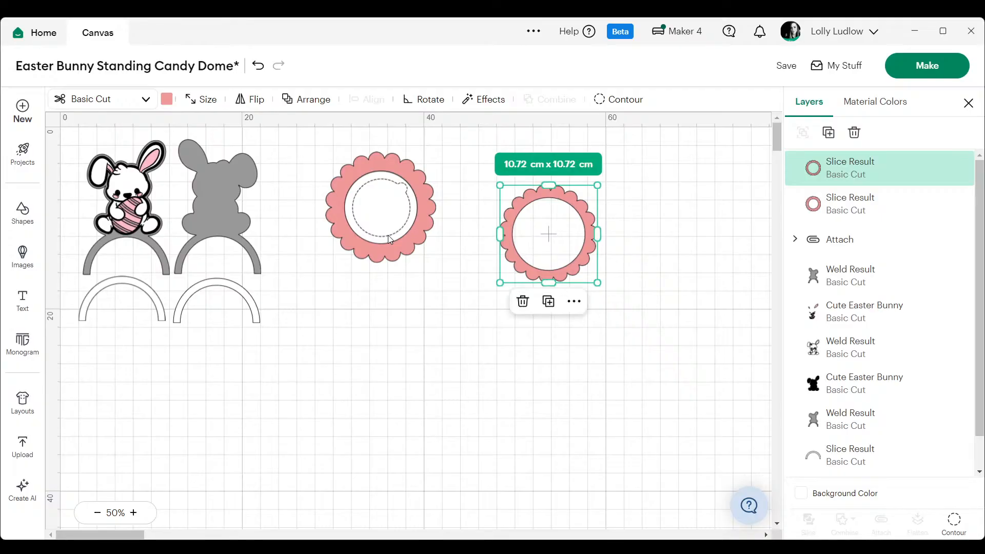
drag(388, 235, 558, 272)
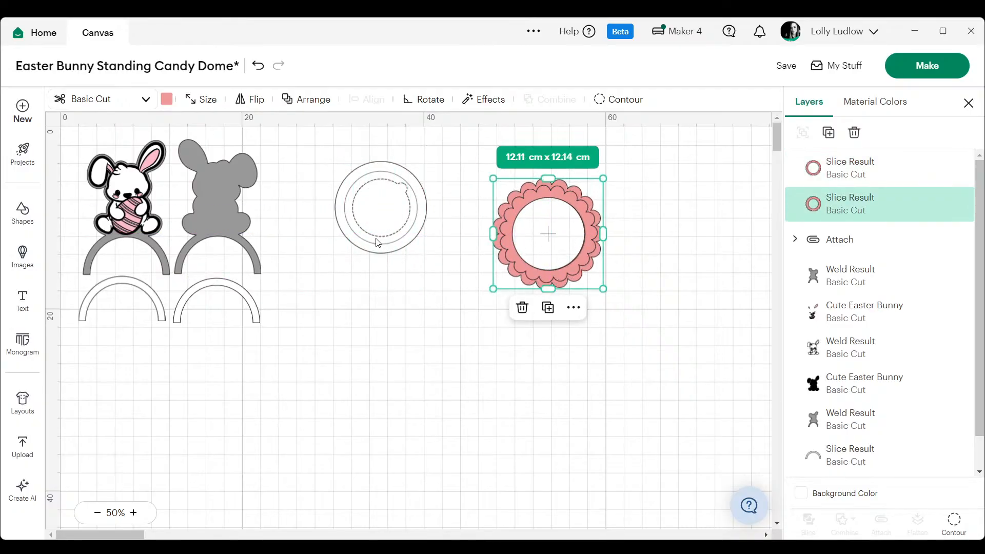
drag(377, 243, 393, 258)
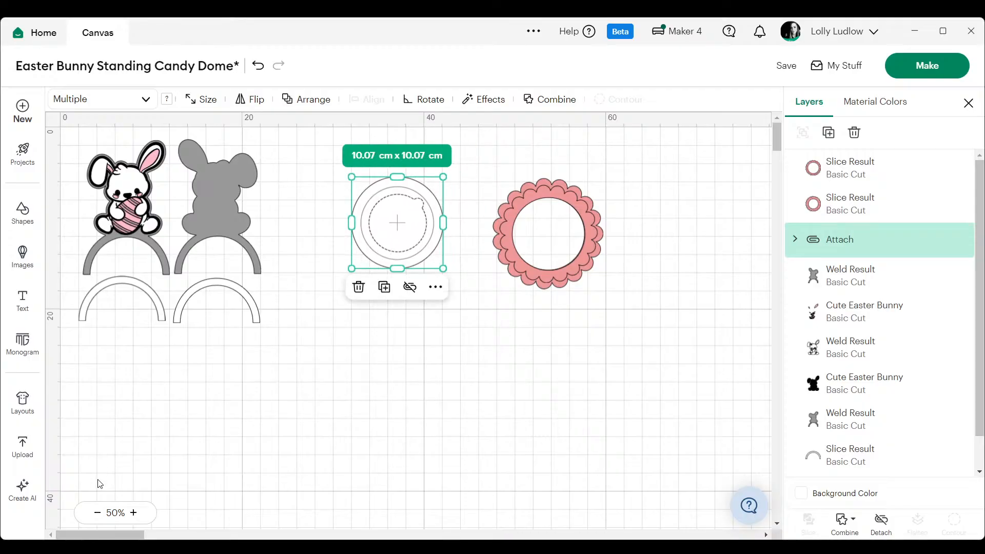
- Delete the 8 cm pen-drawn circle from the attached group, keeping the outer cut circle and the perforated opening
click(134, 512)
click(134, 513)
click(134, 513)
scroll(488, 325, up, 4)
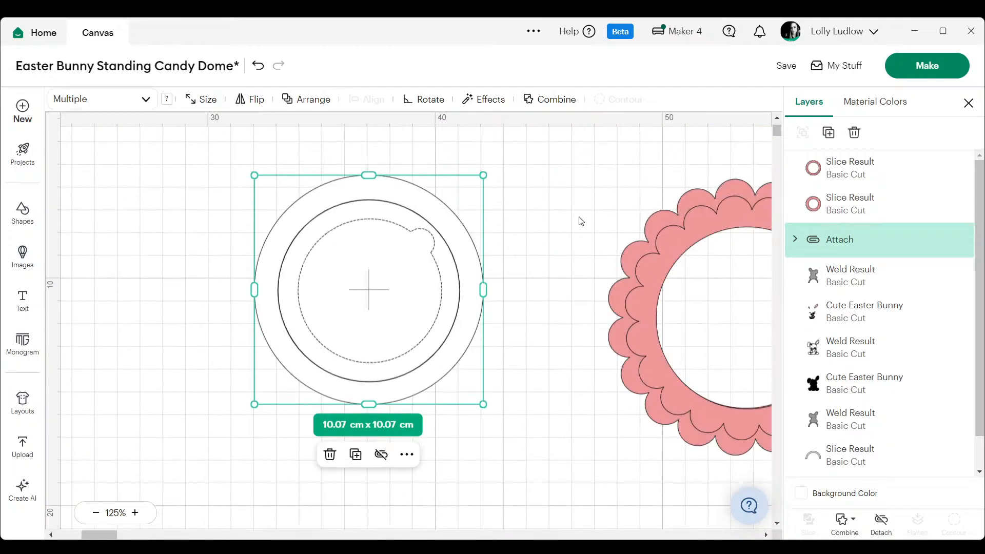
click(578, 220)
click(458, 258)
click(543, 159)
click(362, 229)
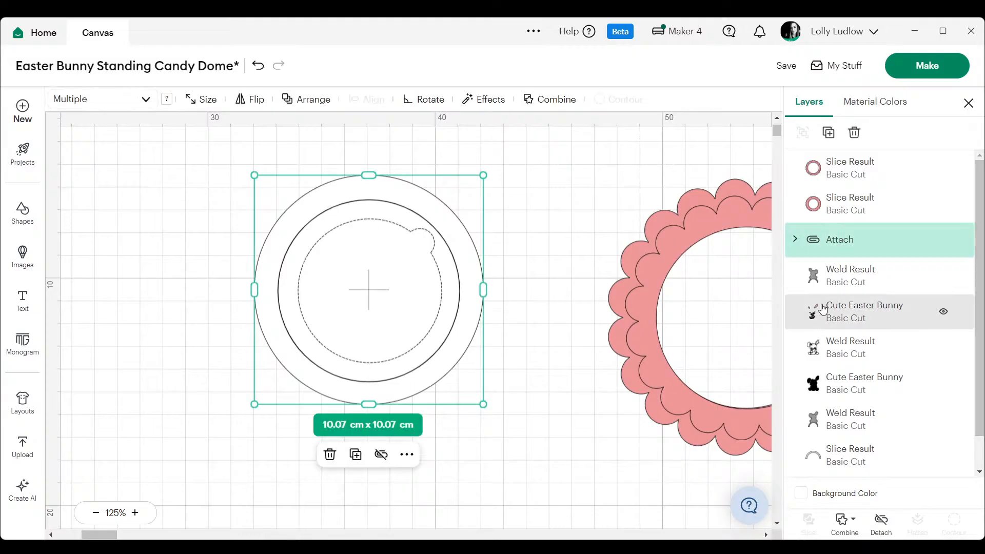
click(795, 239)
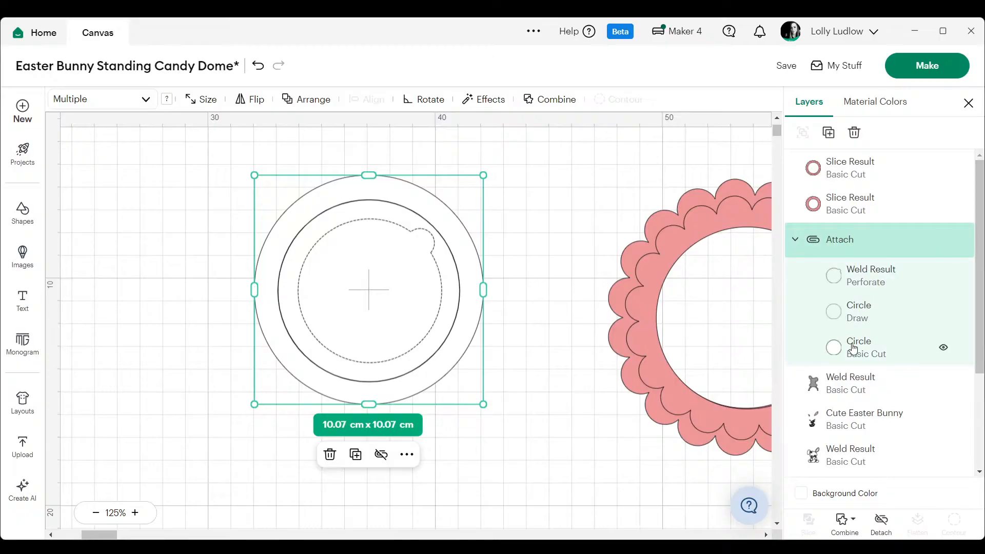
click(839, 306)
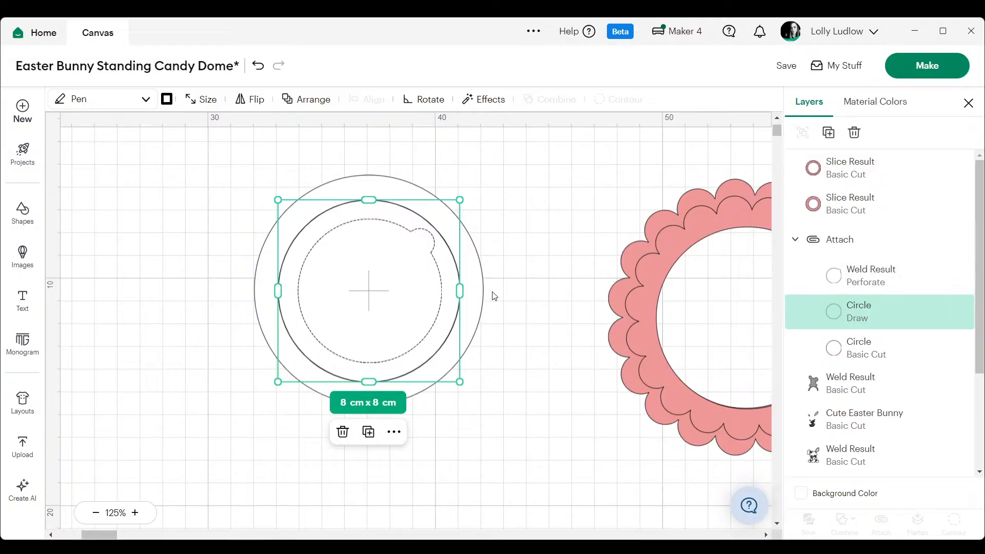
key(Delete)
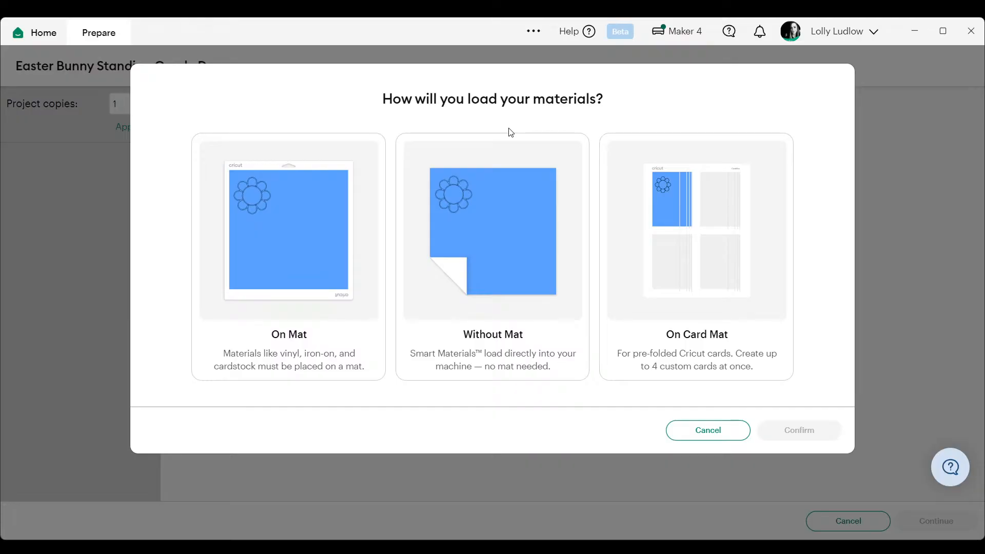
- Choose to load the materials on a 30.5 cm x 30.5 cm mat and mirror the white mat 1
click(302, 284)
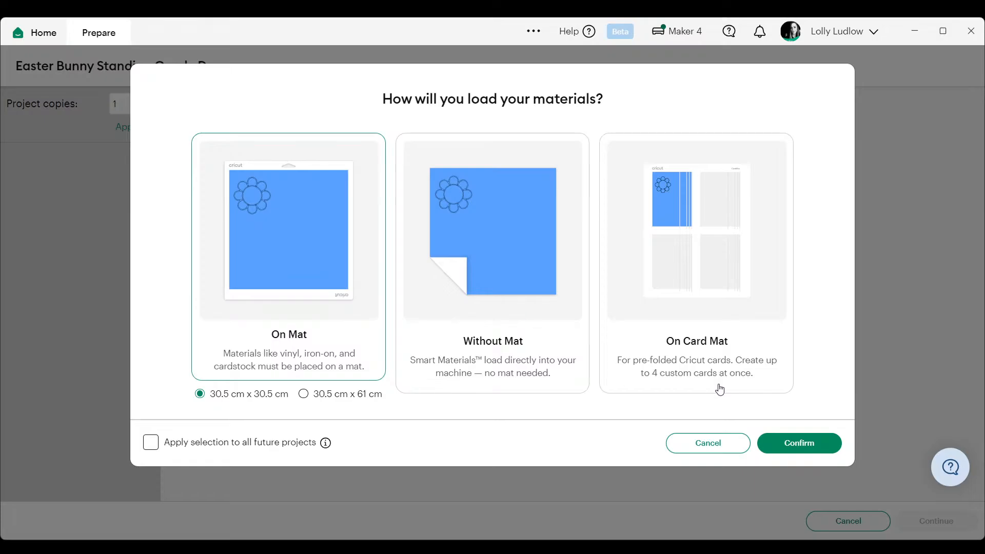
click(794, 444)
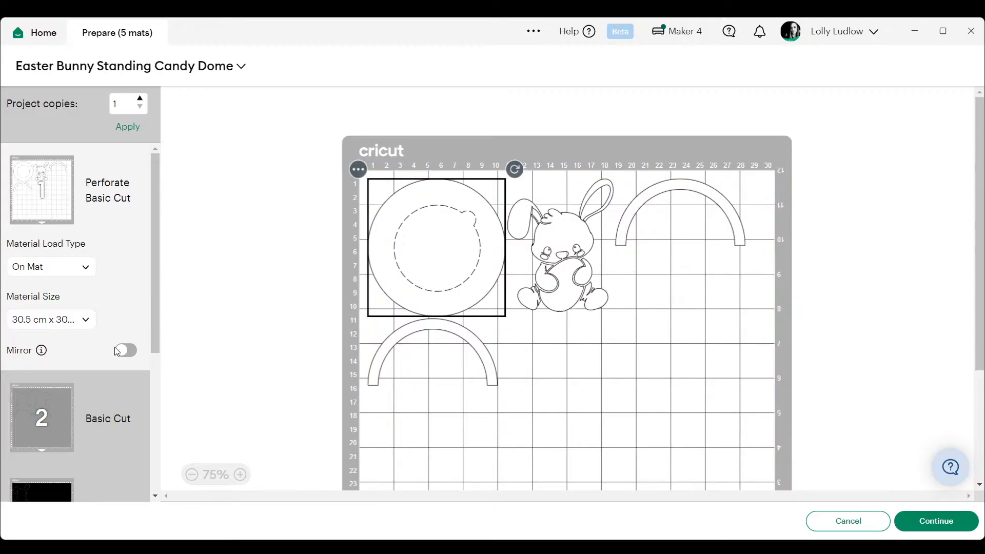
click(131, 353)
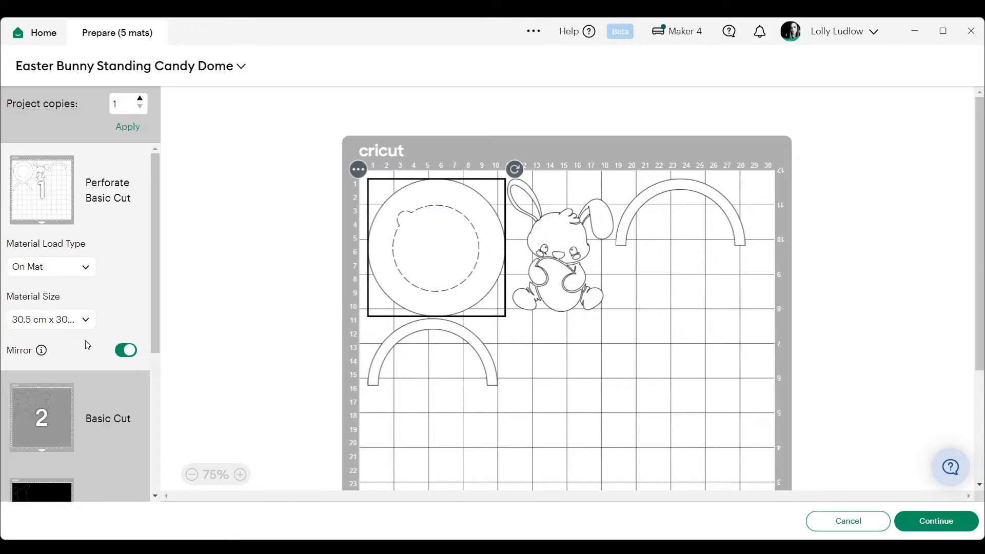
- Review the grey backing mat 2 and mirror the black bunny on mat 3
scroll(85, 341, down, 2)
click(42, 343)
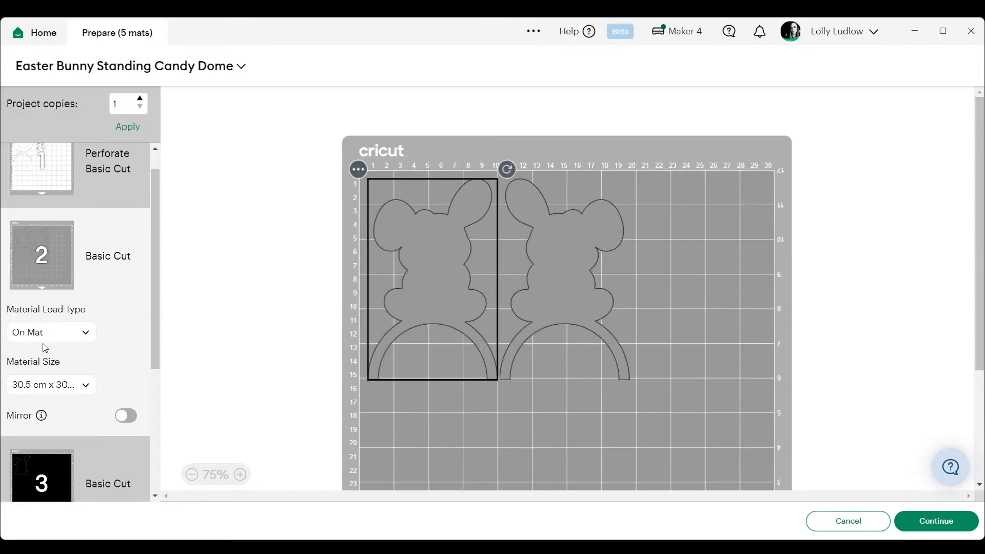
scroll(47, 359, down, 2)
scroll(52, 380, up, 1)
scroll(56, 400, down, 1)
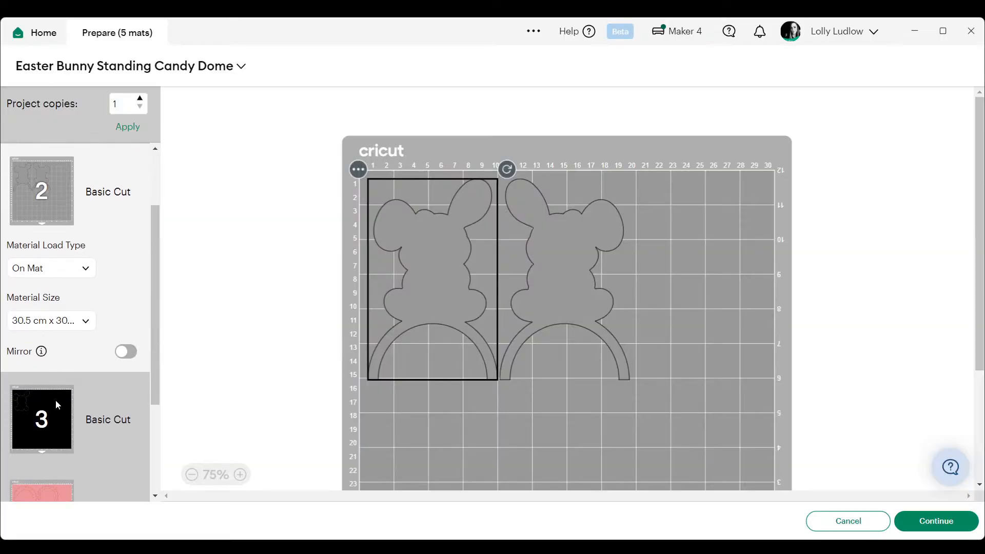
click(55, 400)
click(128, 415)
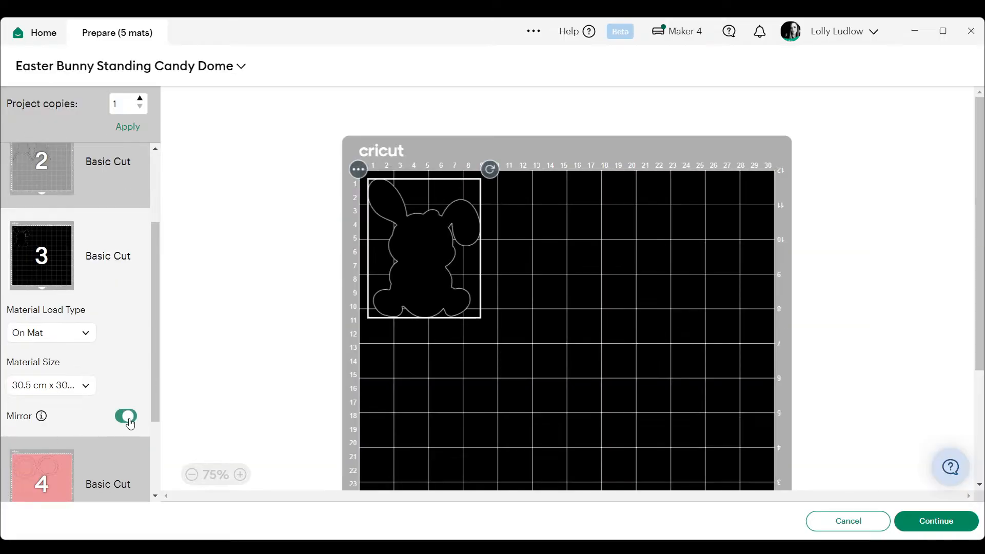
- Place the smaller scalloped ring directly beneath the larger one on mat 4
scroll(128, 399, down, 1)
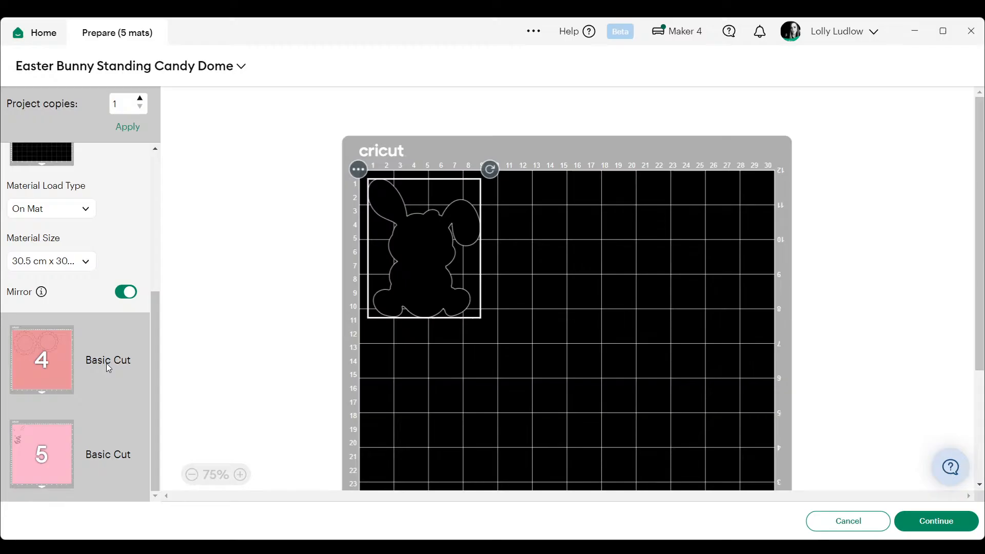
click(47, 354)
drag(614, 277, 409, 448)
- Set the material size of the grey backing mat 2 to 21 cm x 29.7 cm (A4)
scroll(42, 241, up, 3)
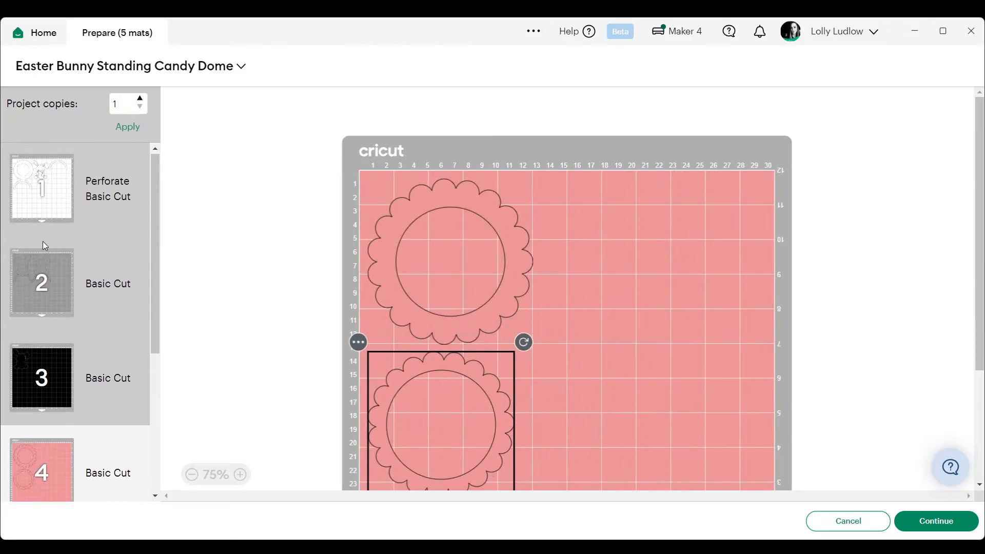
click(58, 272)
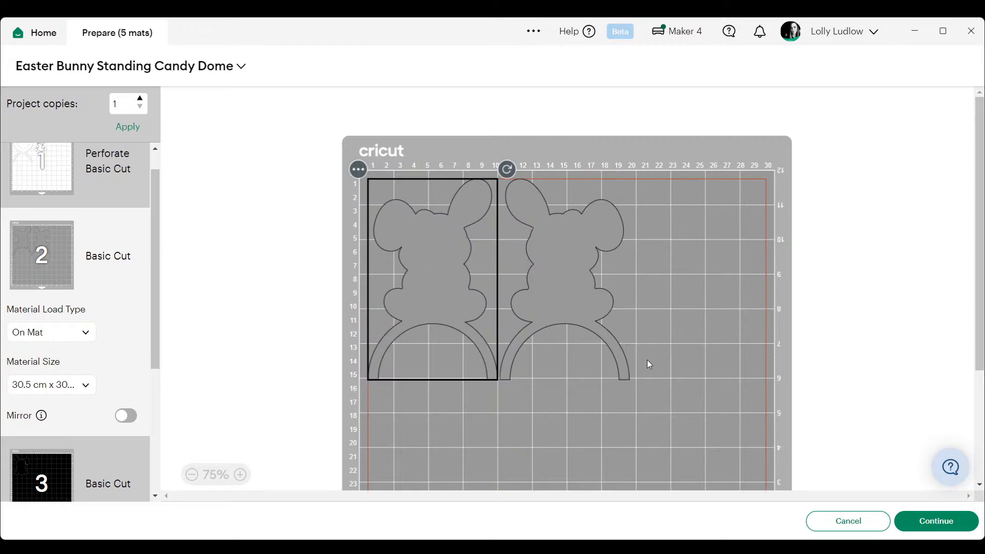
click(48, 385)
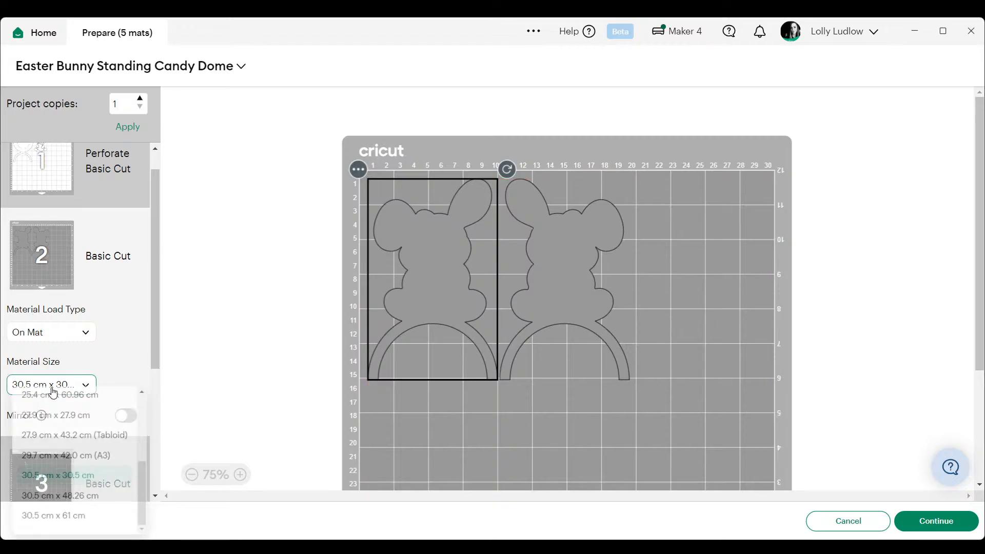
scroll(95, 493, up, 4)
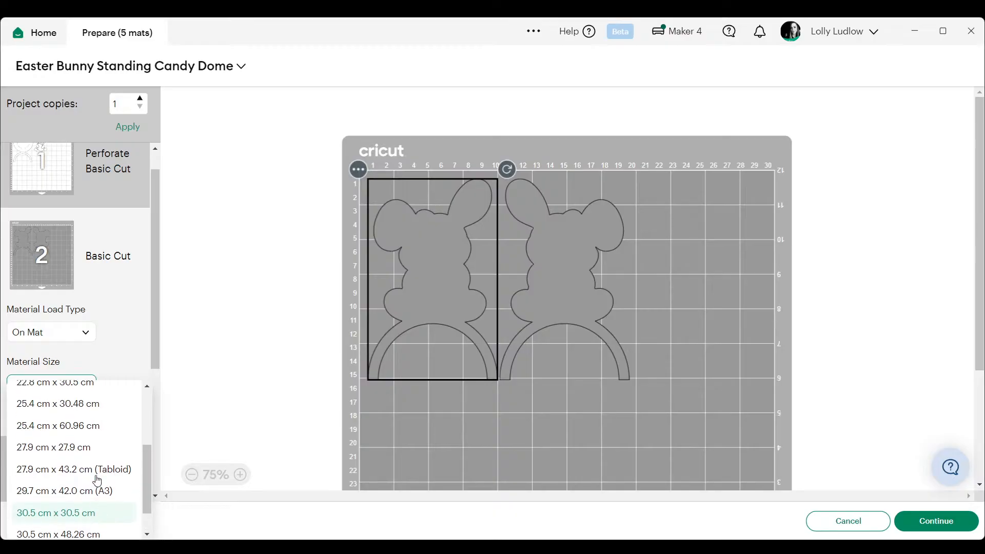
click(93, 452)
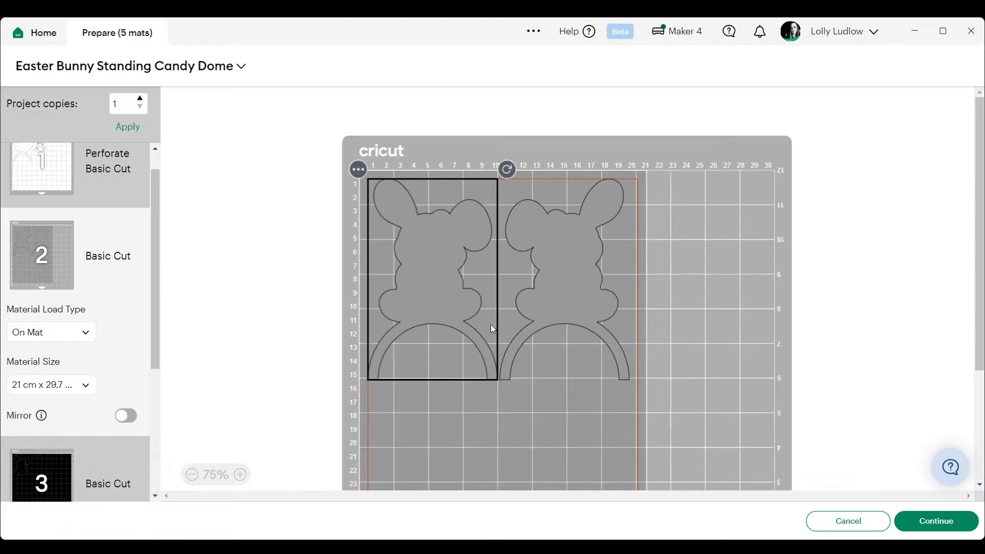
- Set the material size of the scalloped ring mat 4 to 21 cm x 29.7 cm (A4)
scroll(37, 242, down, 1)
scroll(61, 331, down, 3)
click(48, 349)
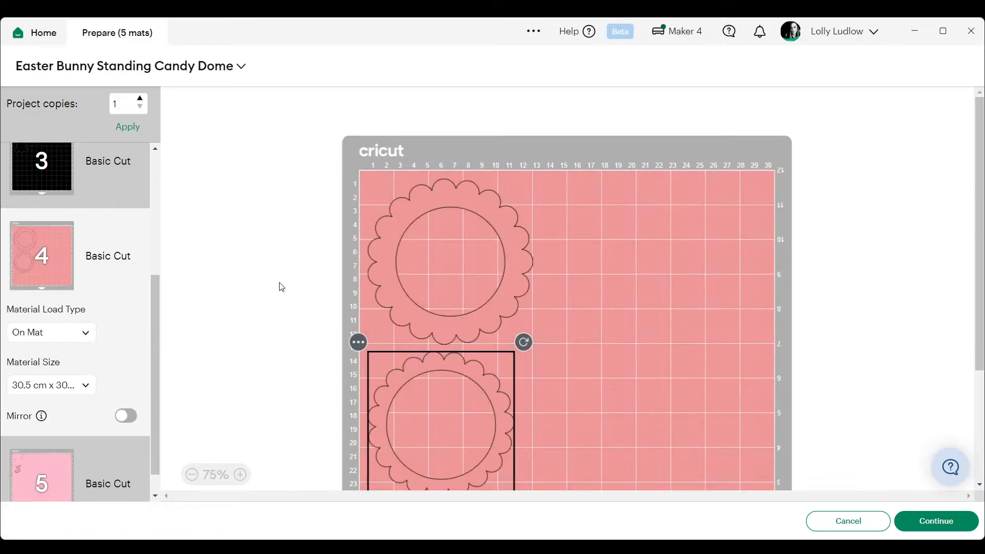
click(20, 389)
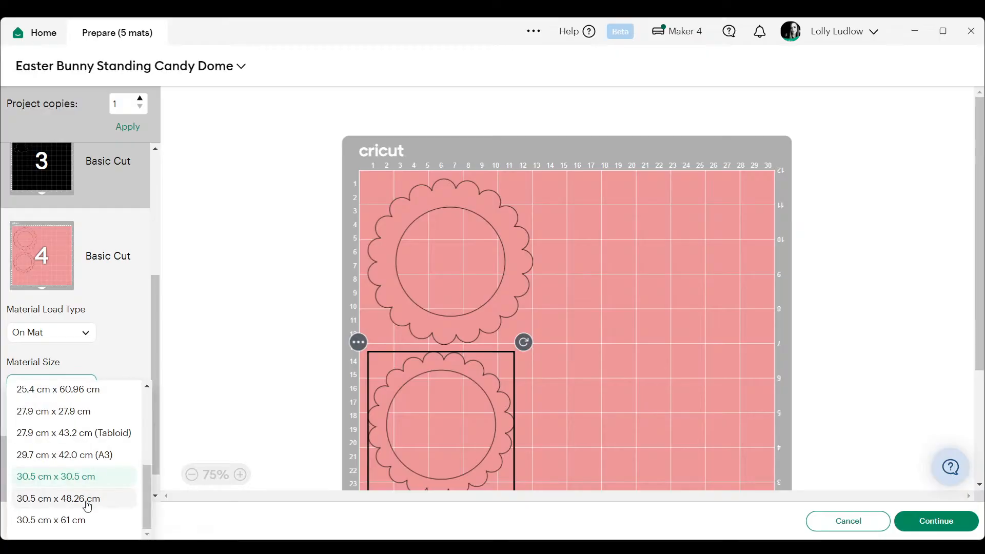
scroll(95, 408, up, 3)
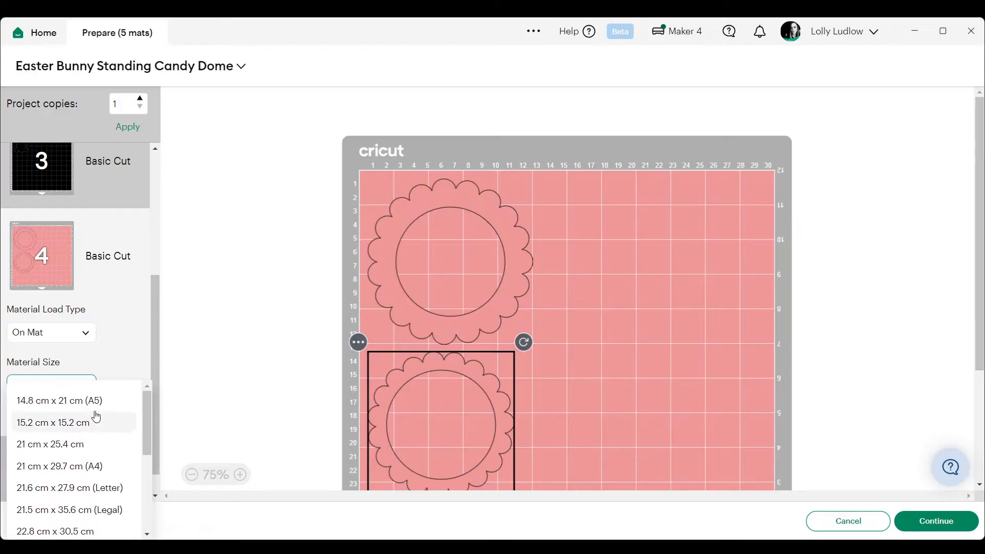
click(92, 466)
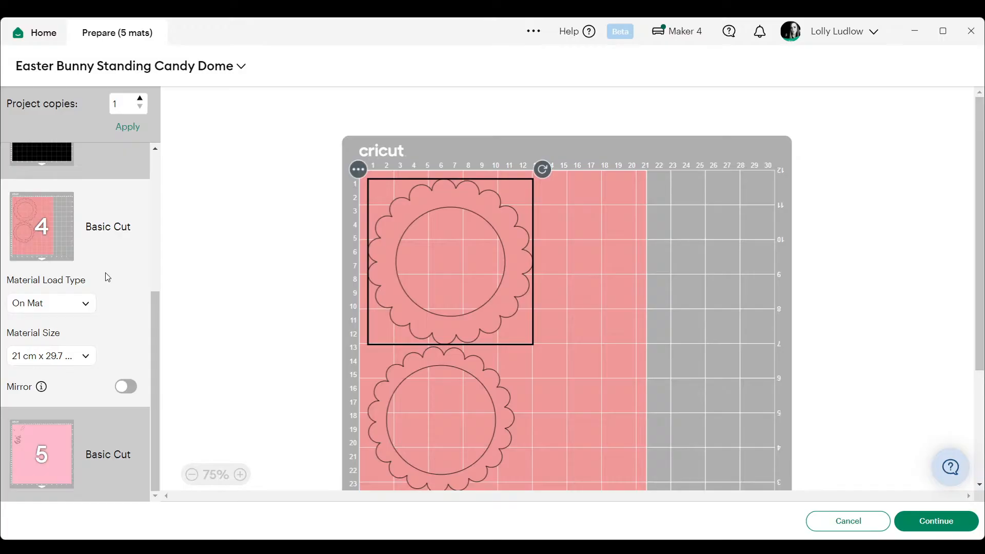
- Check mats 5 and 1, continue to cutting, and set the base material to Medium Cardstock - 80 lb (216 gsm)
click(49, 482)
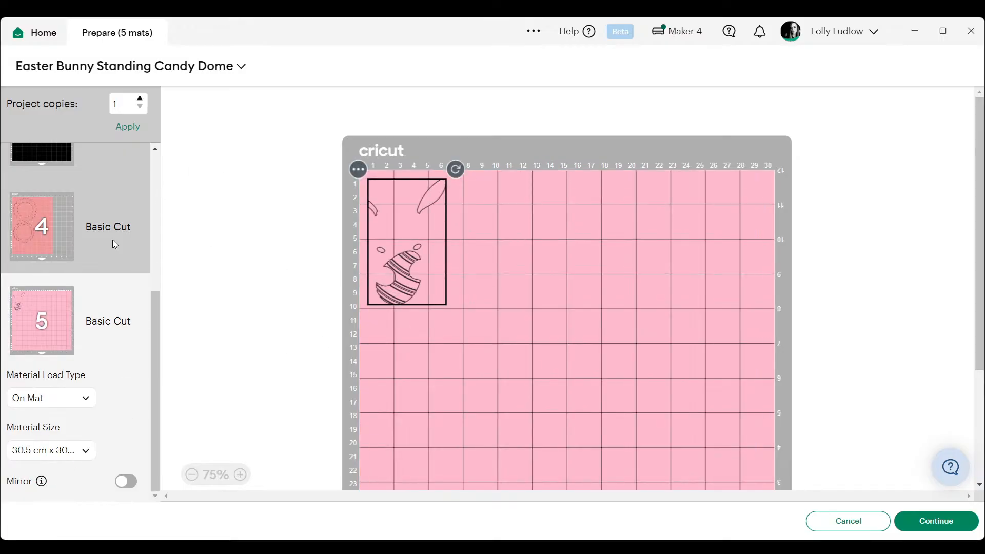
scroll(39, 295, up, 2)
scroll(40, 287, up, 3)
click(44, 199)
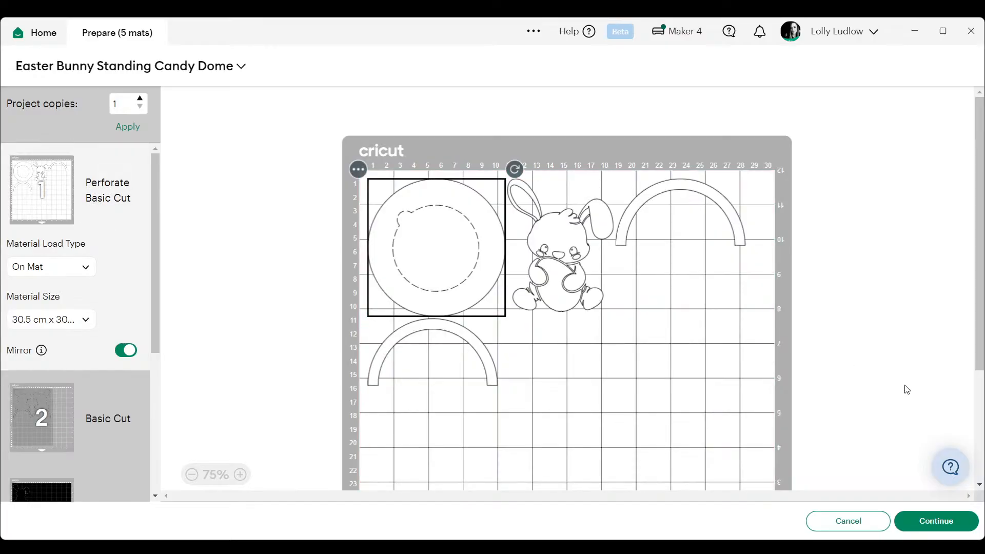
click(937, 522)
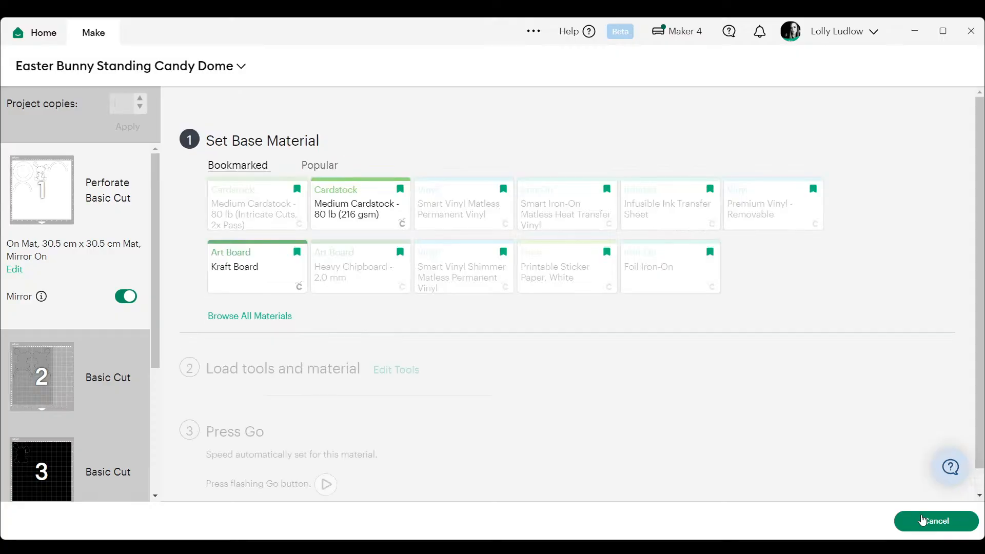
click(336, 215)
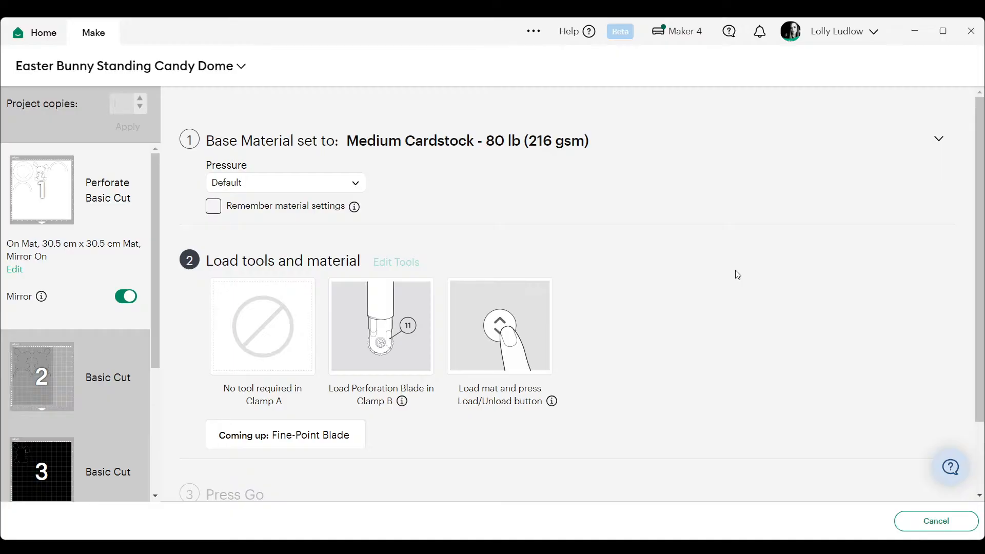
scroll(738, 275, down, 1)
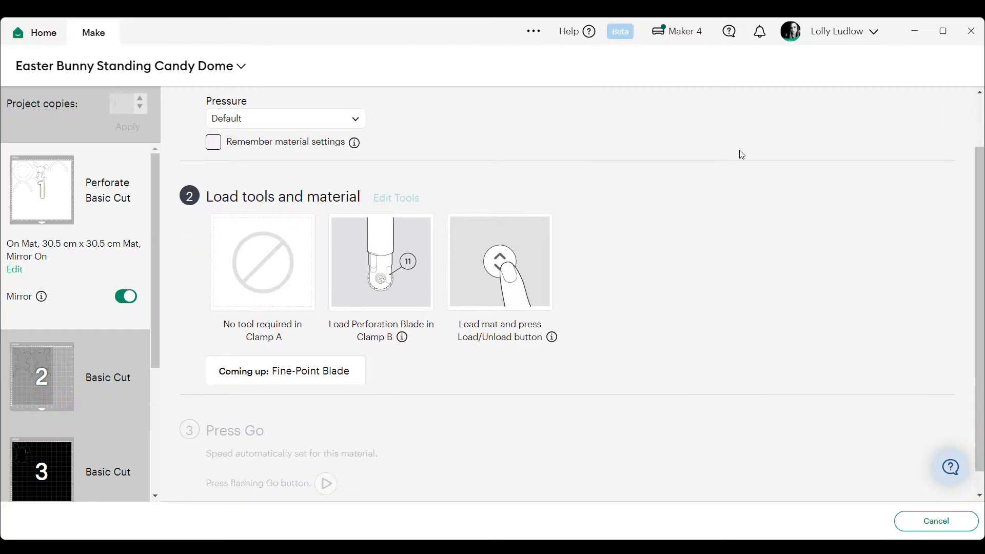